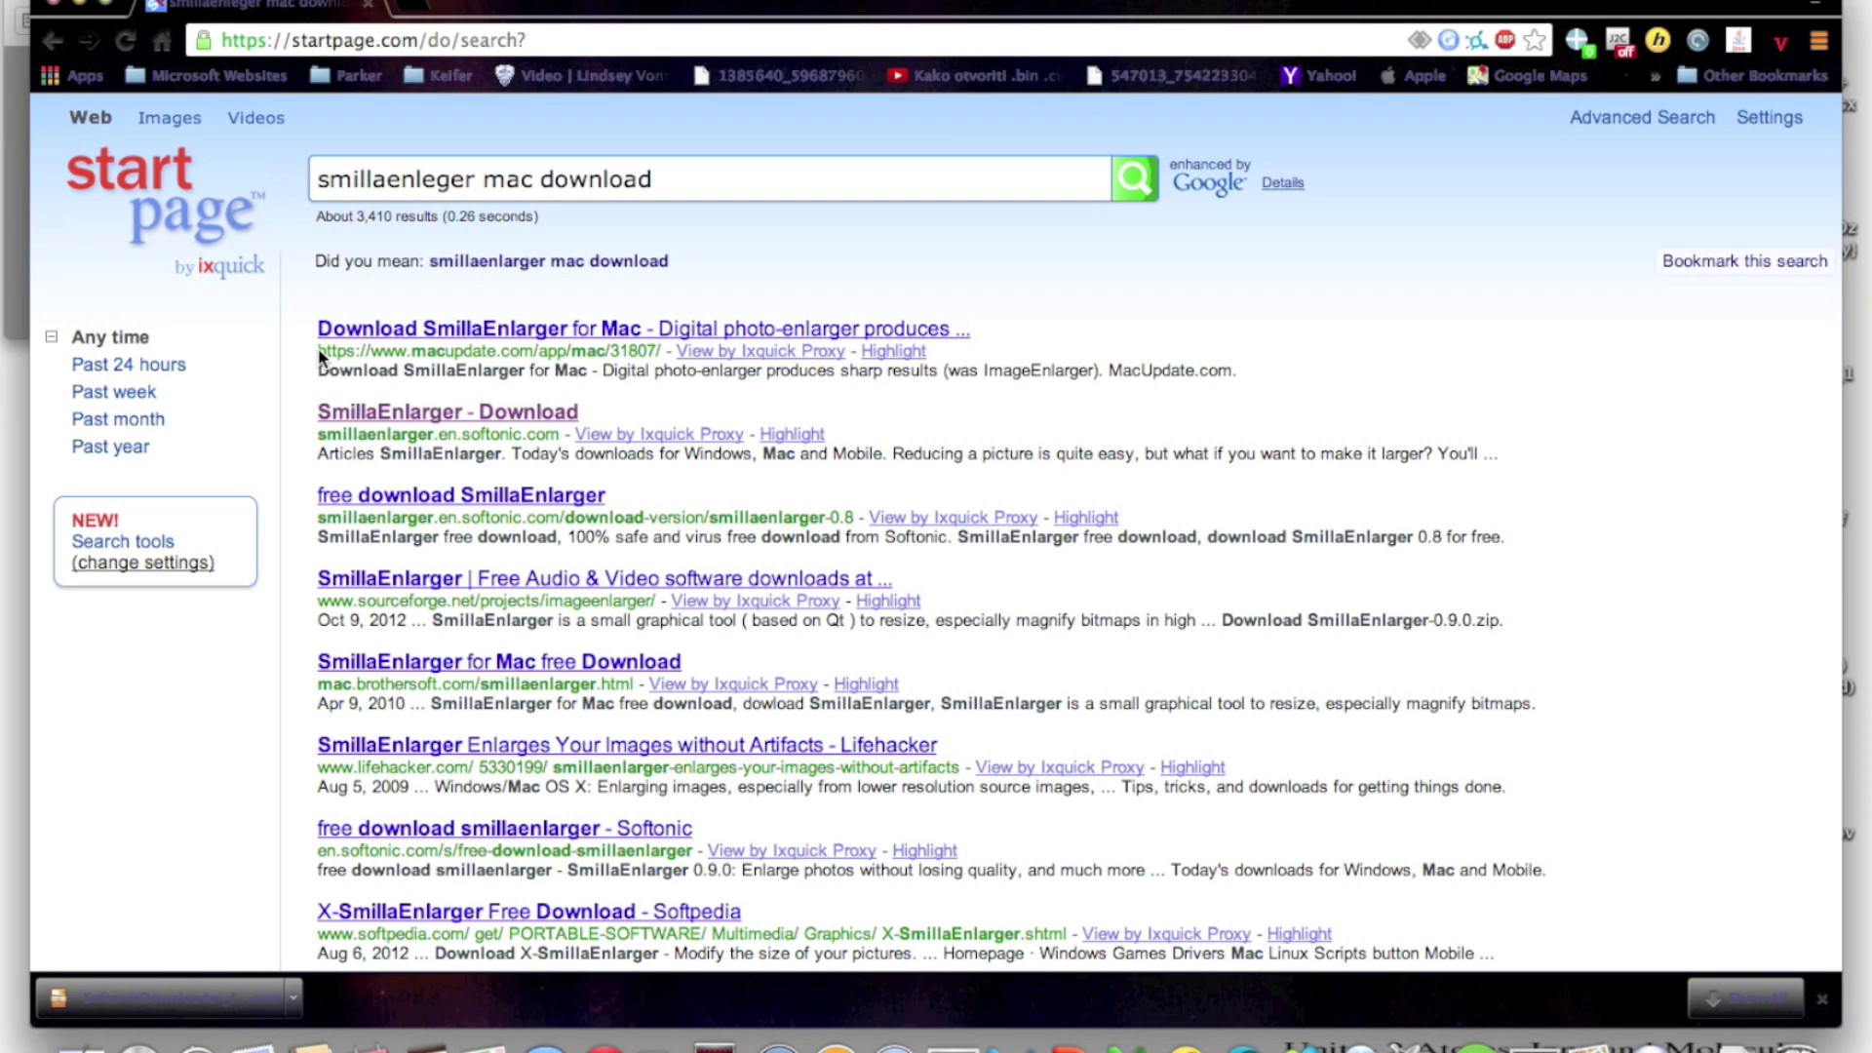
Select the web address of the first result for 'smillaenleger mac download'
drag(318, 351, 673, 354)
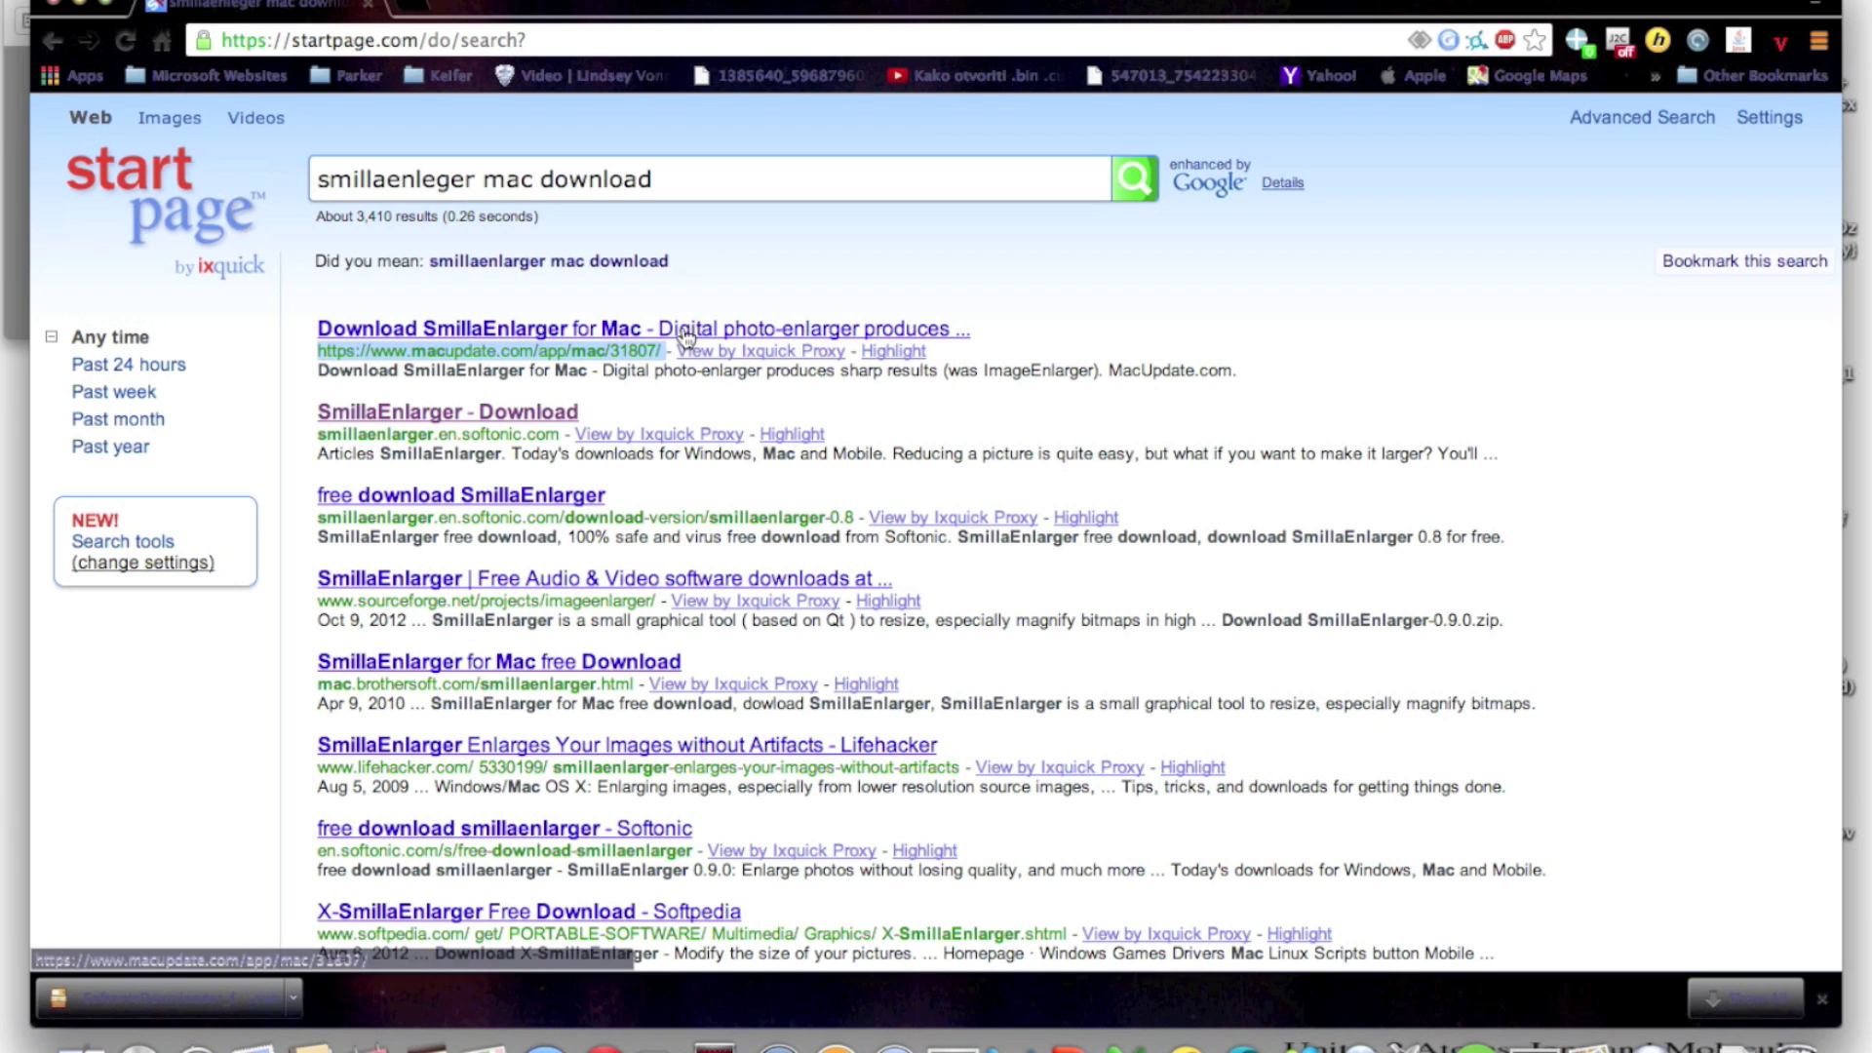
Go to MacUpdate's SmillaEnlarger 0.9.0 page and follow its Download link to SourceForge
click(686, 336)
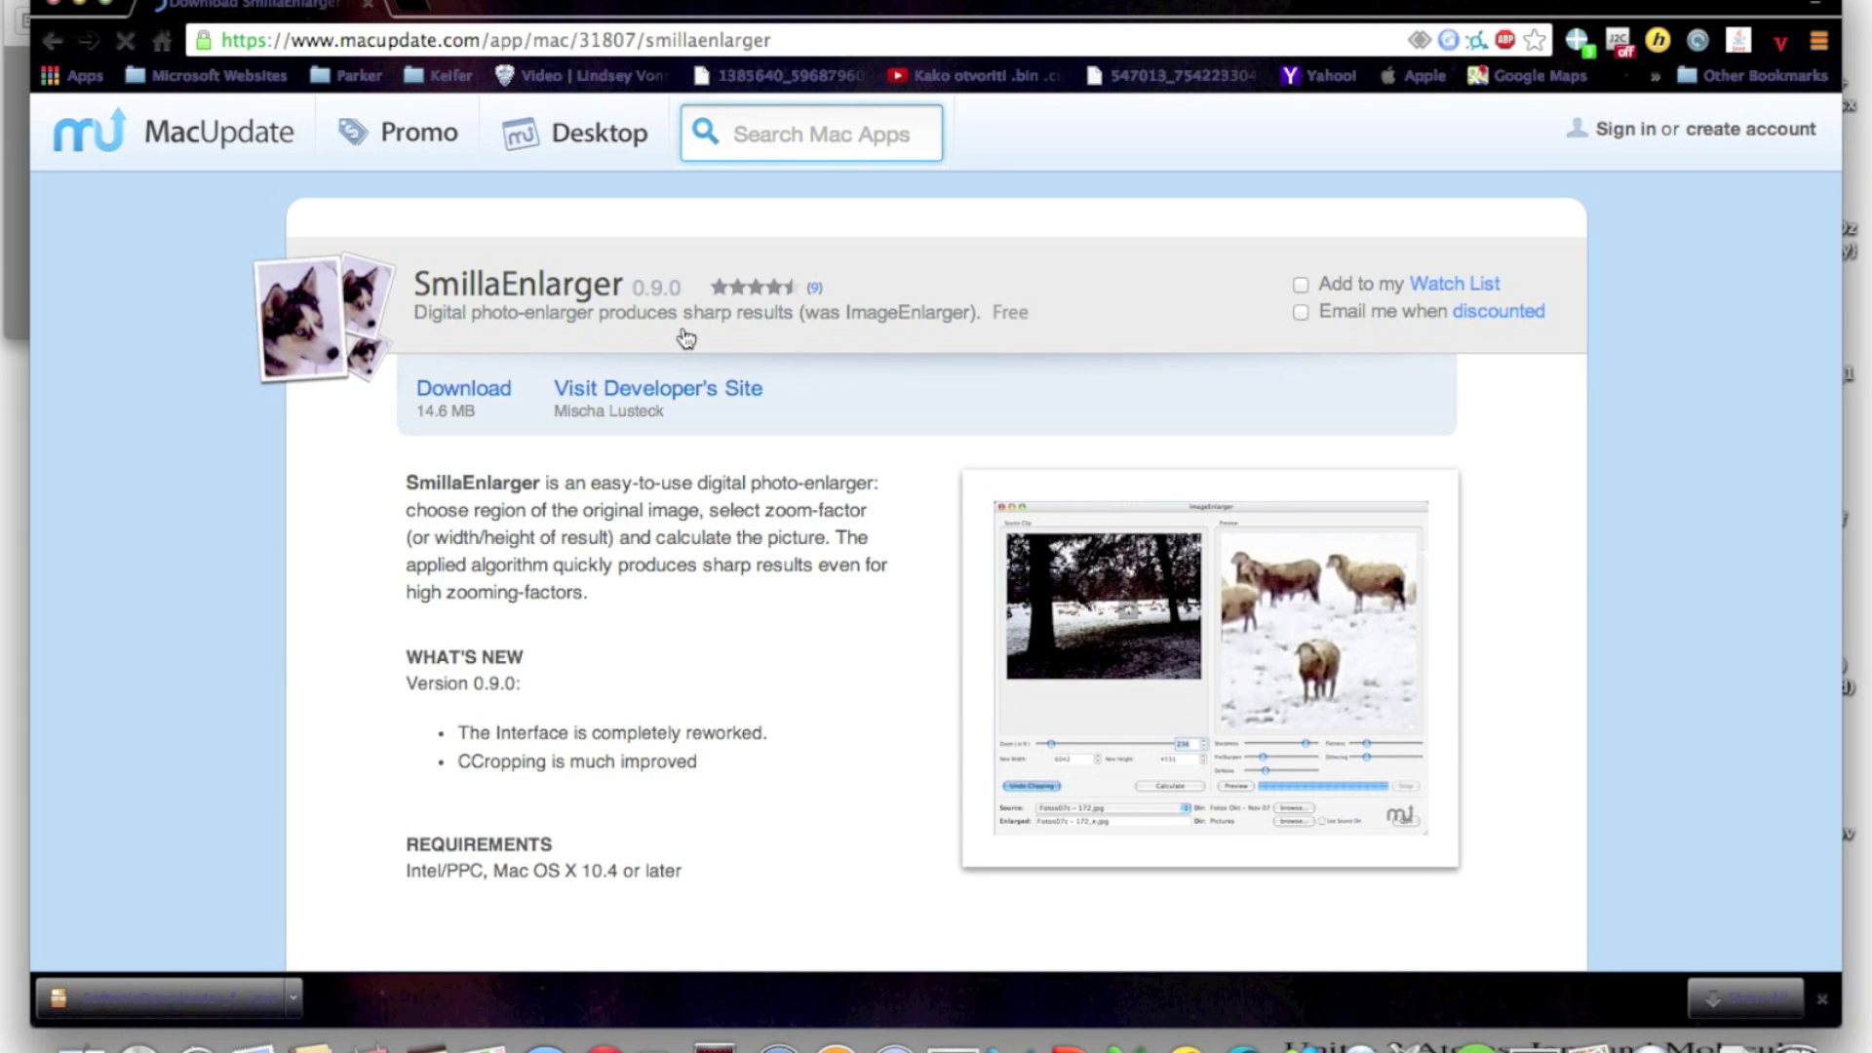
click(454, 390)
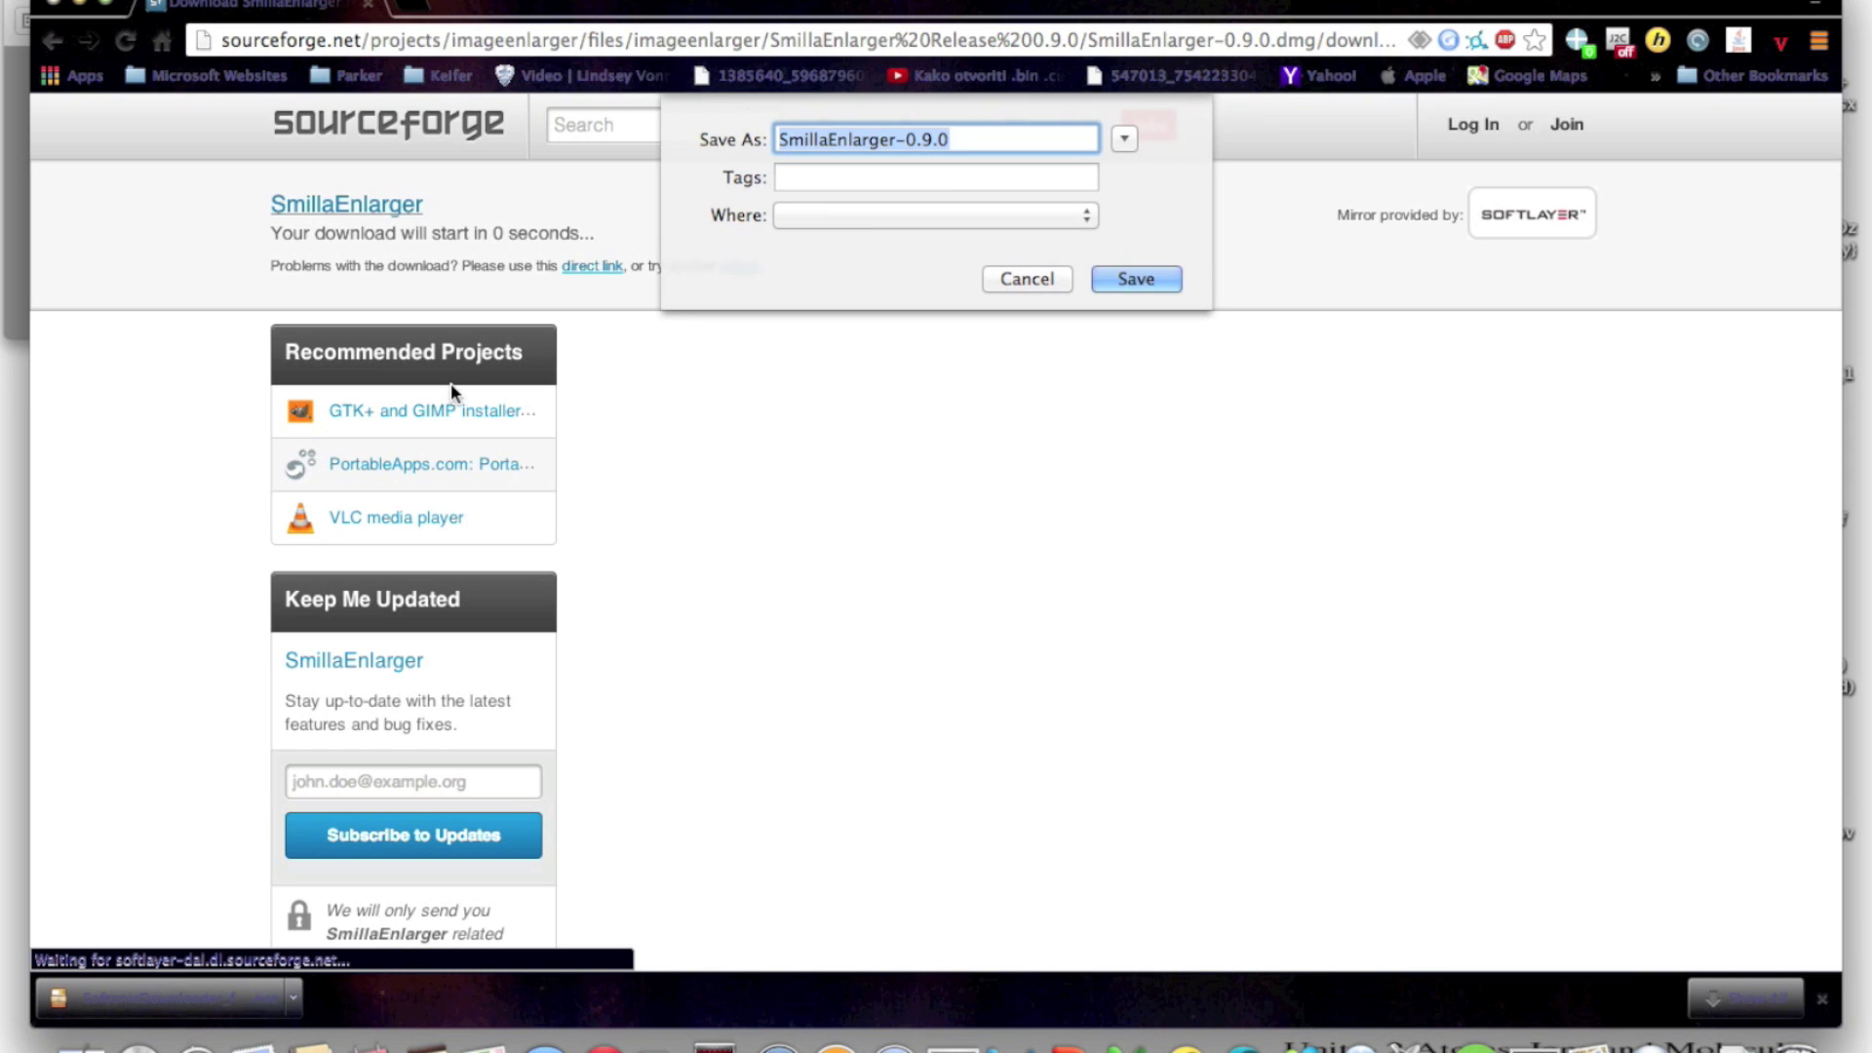
Save SmillaEnlarger-0.9.0.dmg, open the disk image when finished, and hide Chrome
click(1167, 277)
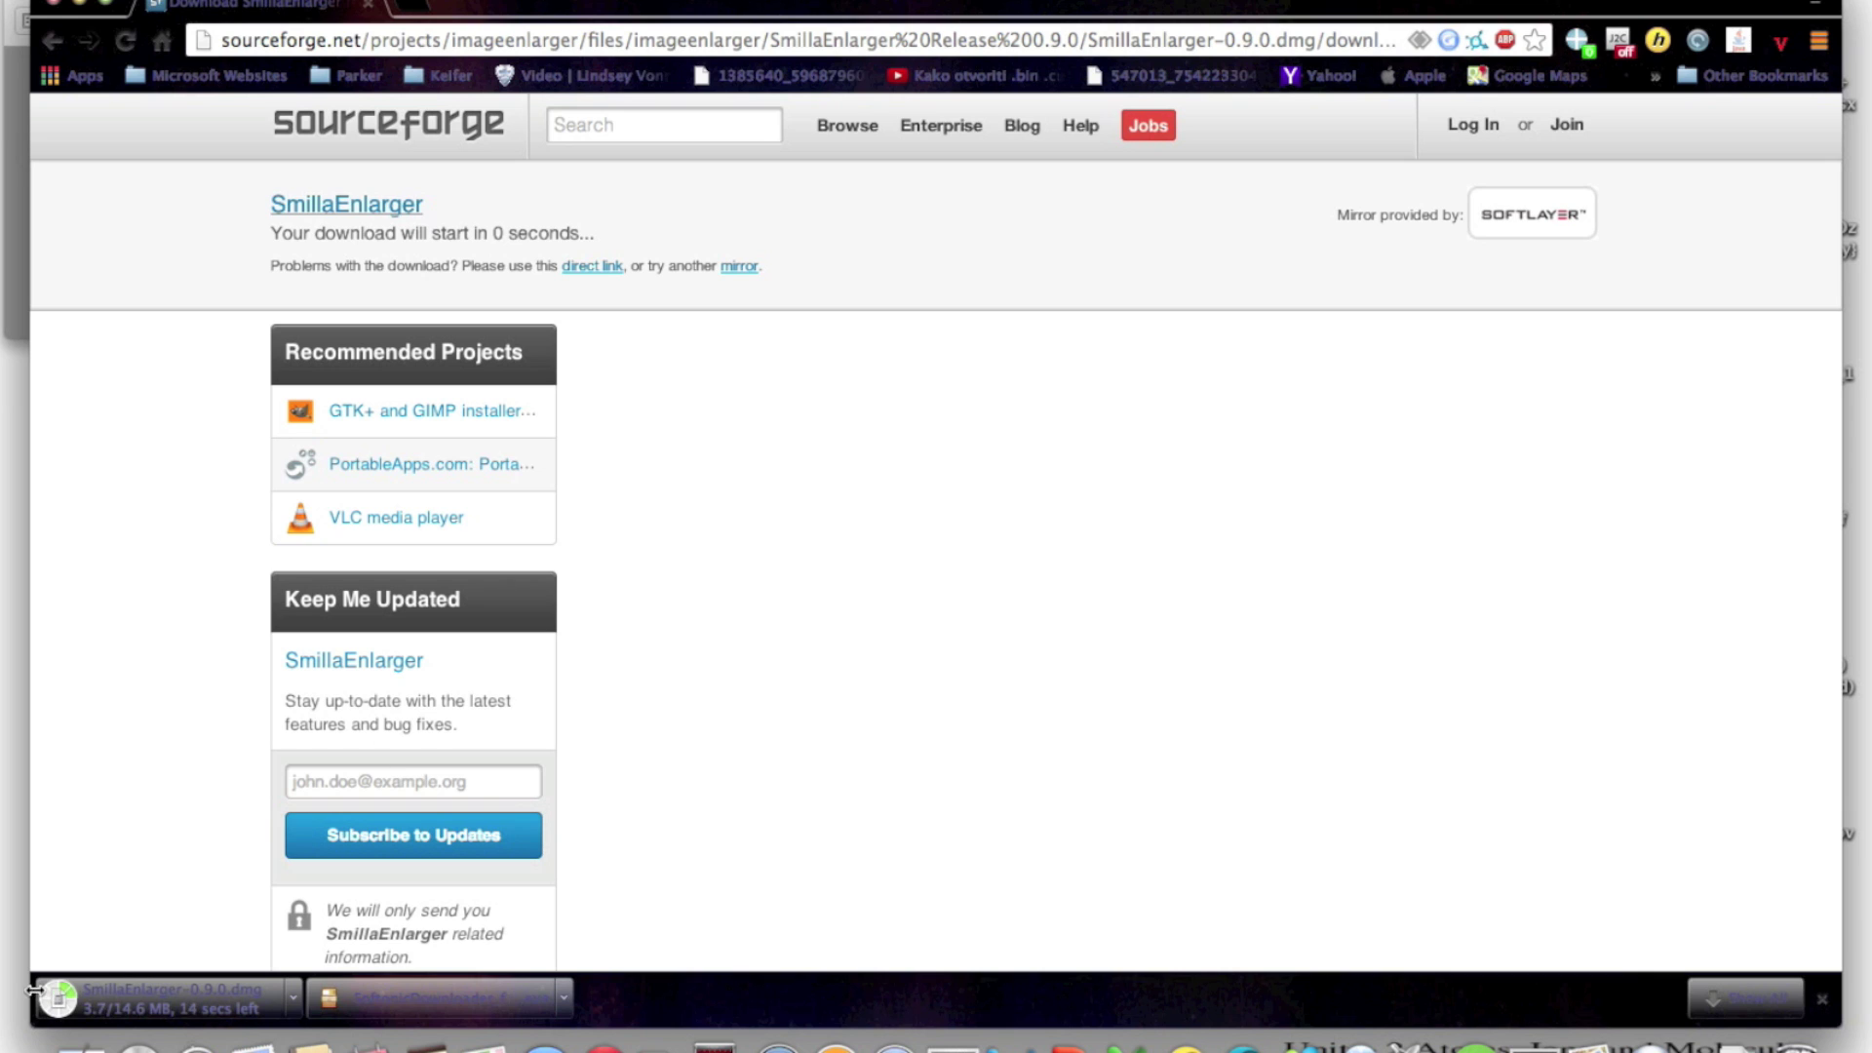
click(118, 1000)
click(55, 4)
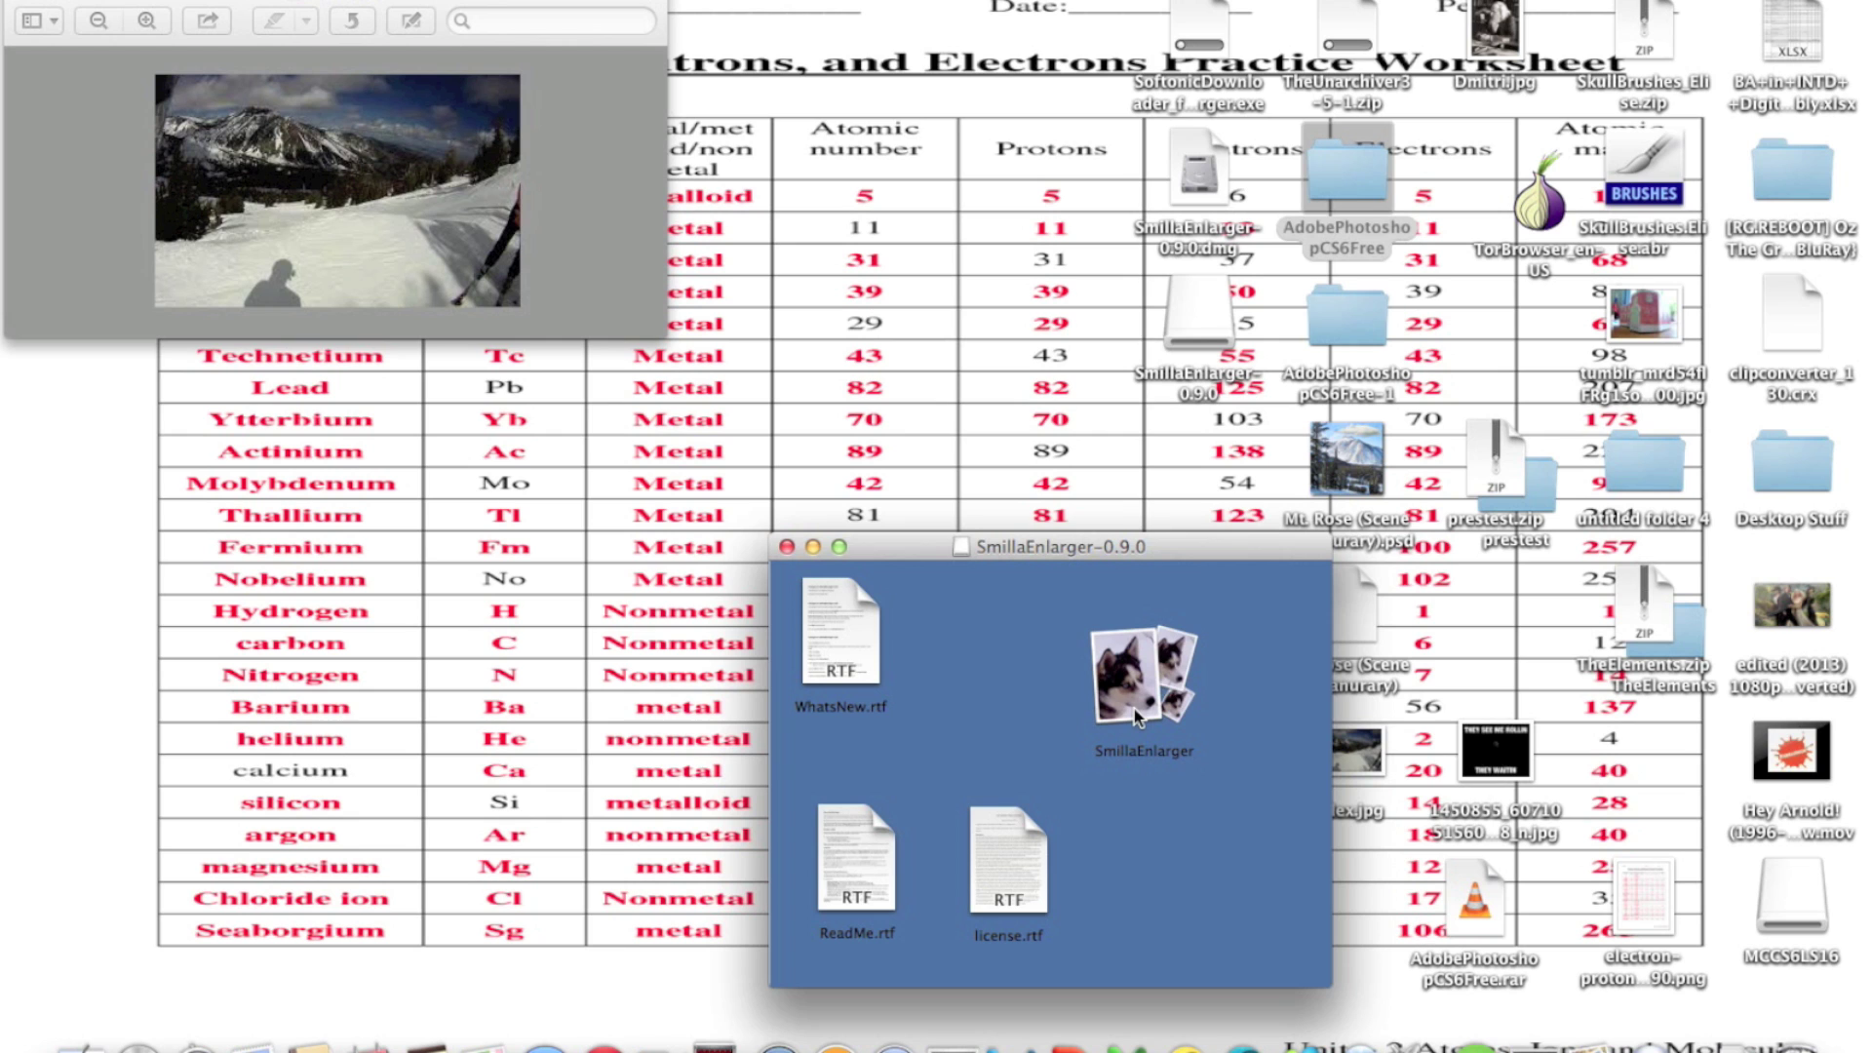
Launch SmillaEnlarger from the disk image, allowing it despite the Internet-download warning
double_click(1133, 710)
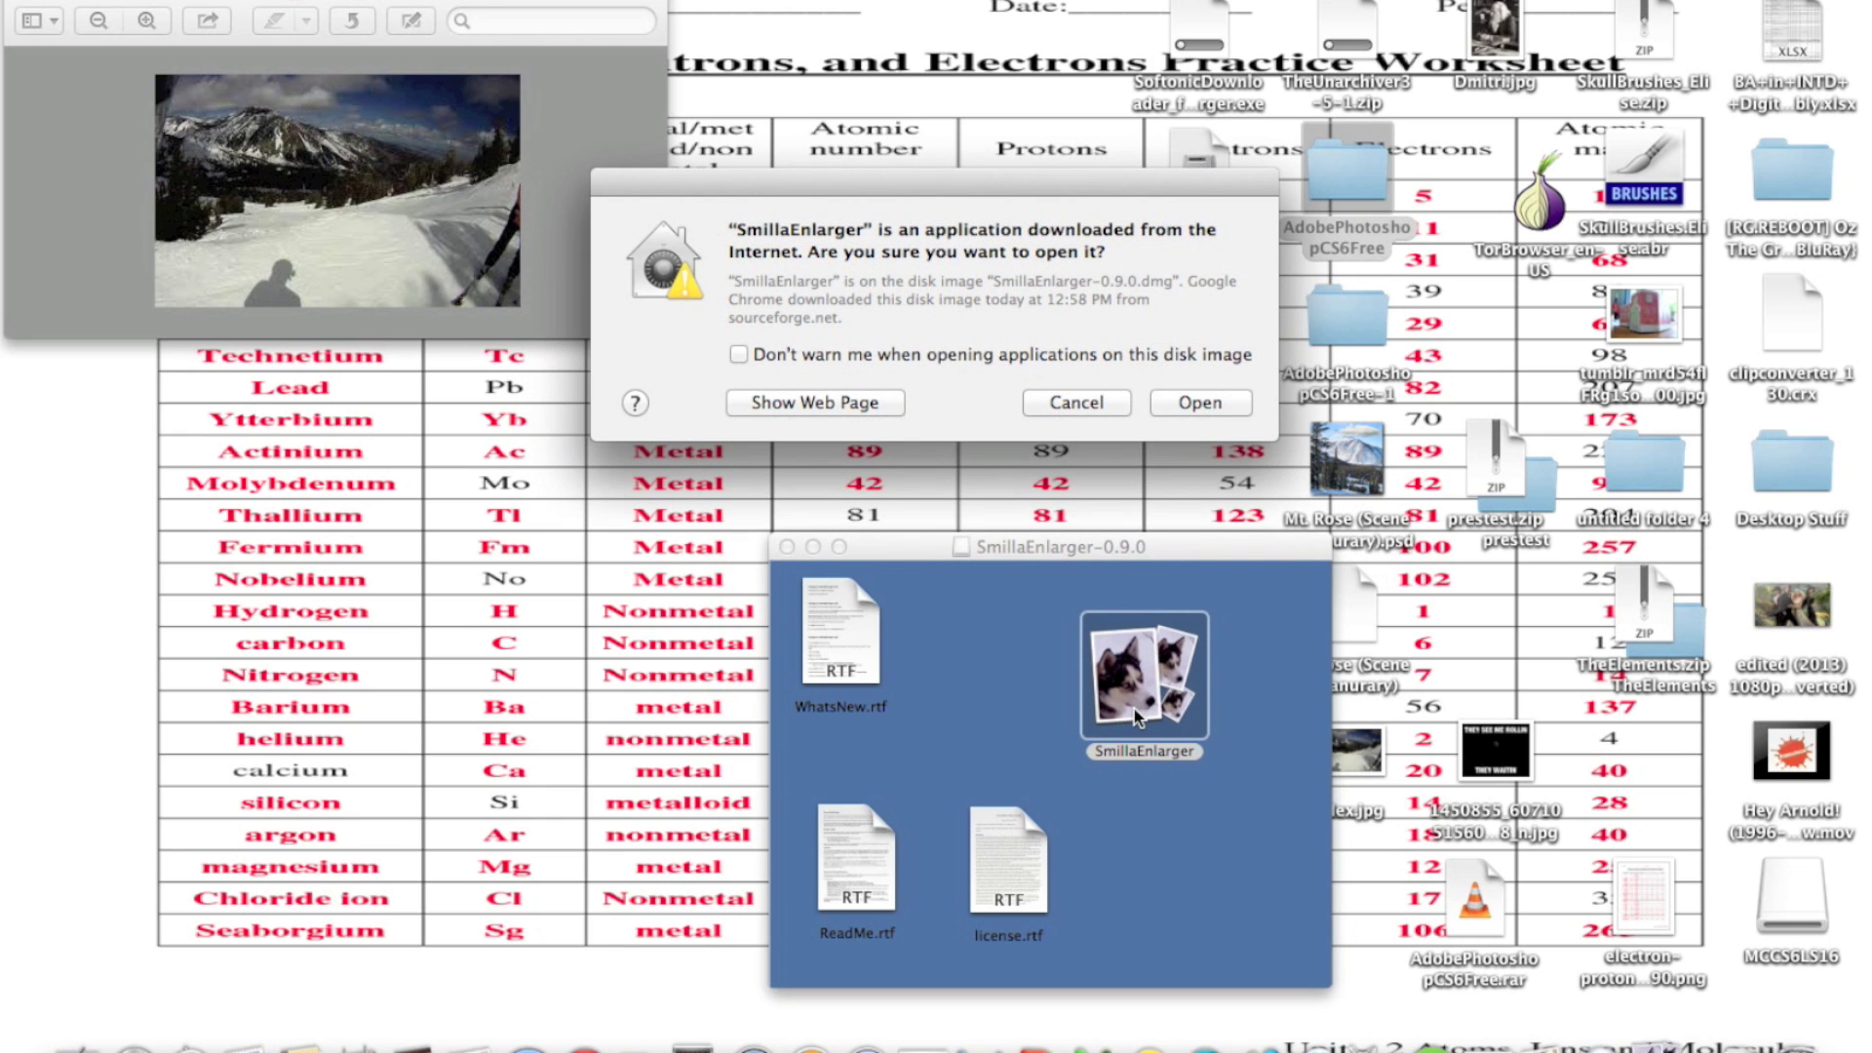
click(1221, 407)
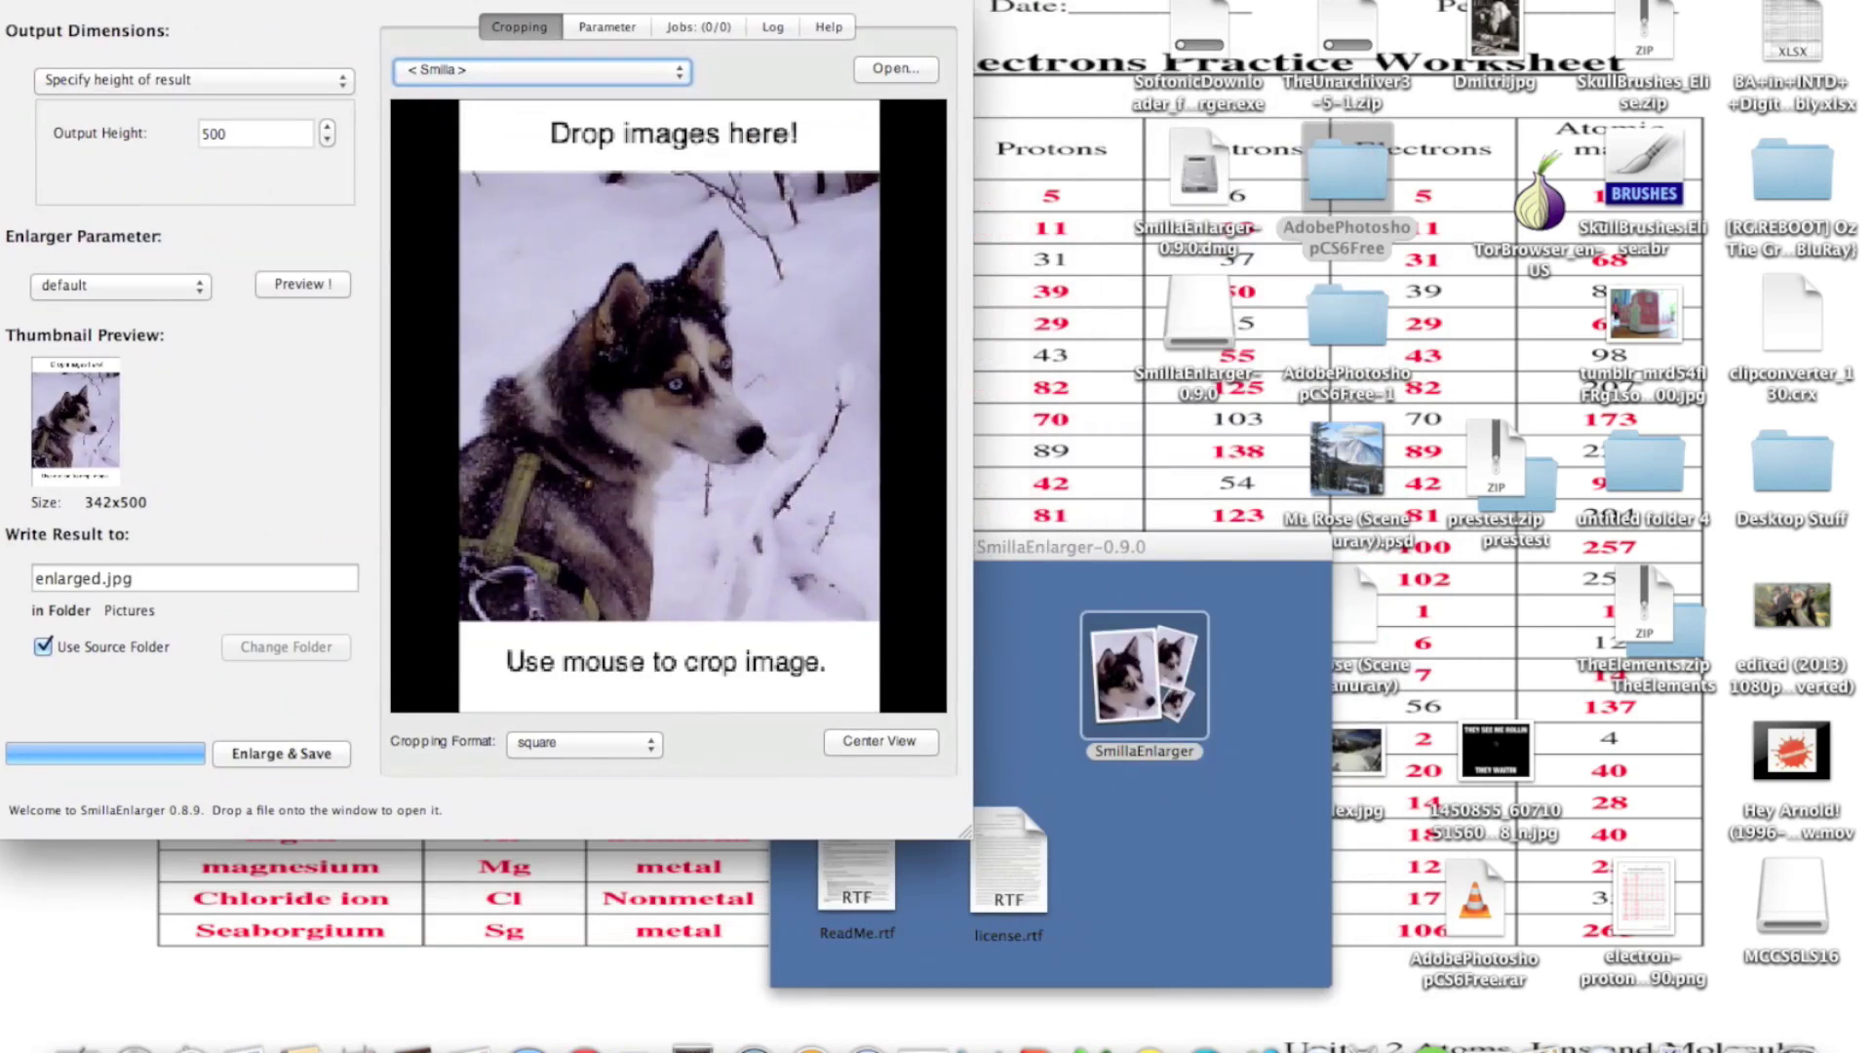
Close the disk image window and load index.jpg from the desktop into SmillaEnlarger
click(1206, 814)
click(786, 547)
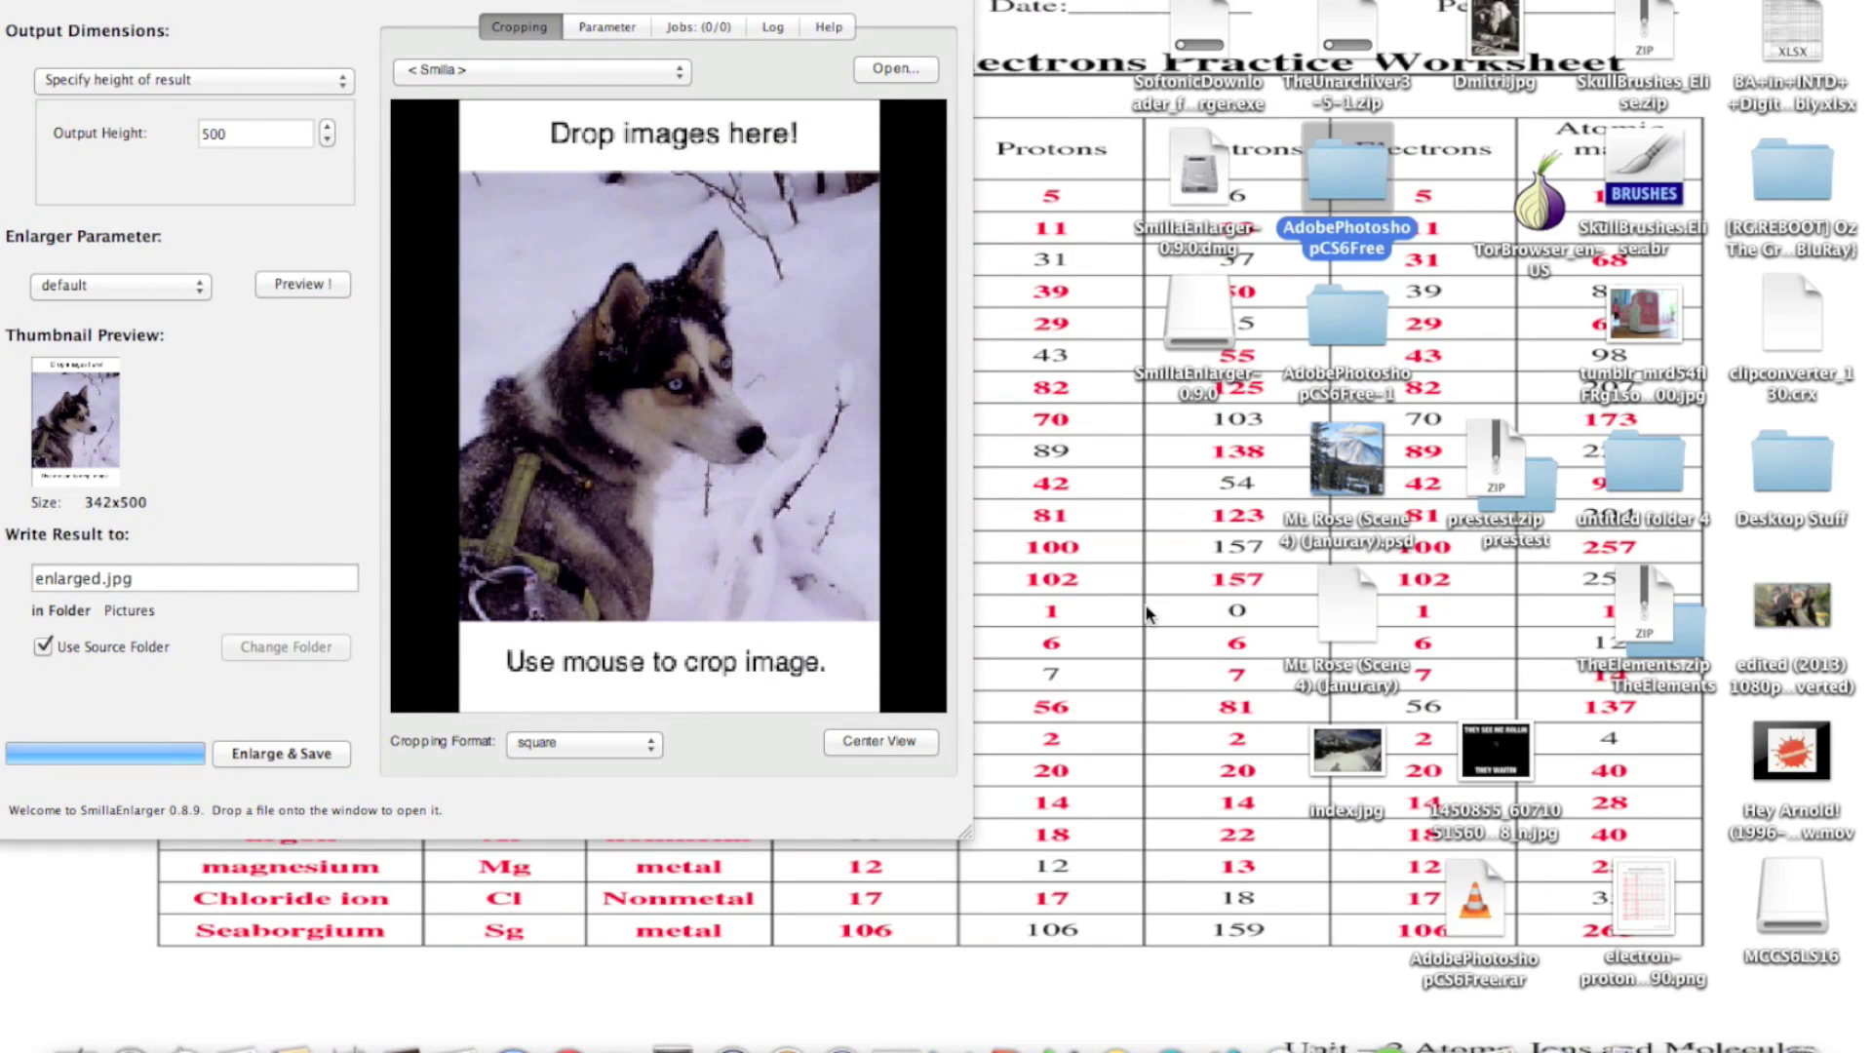
drag(1347, 753, 753, 447)
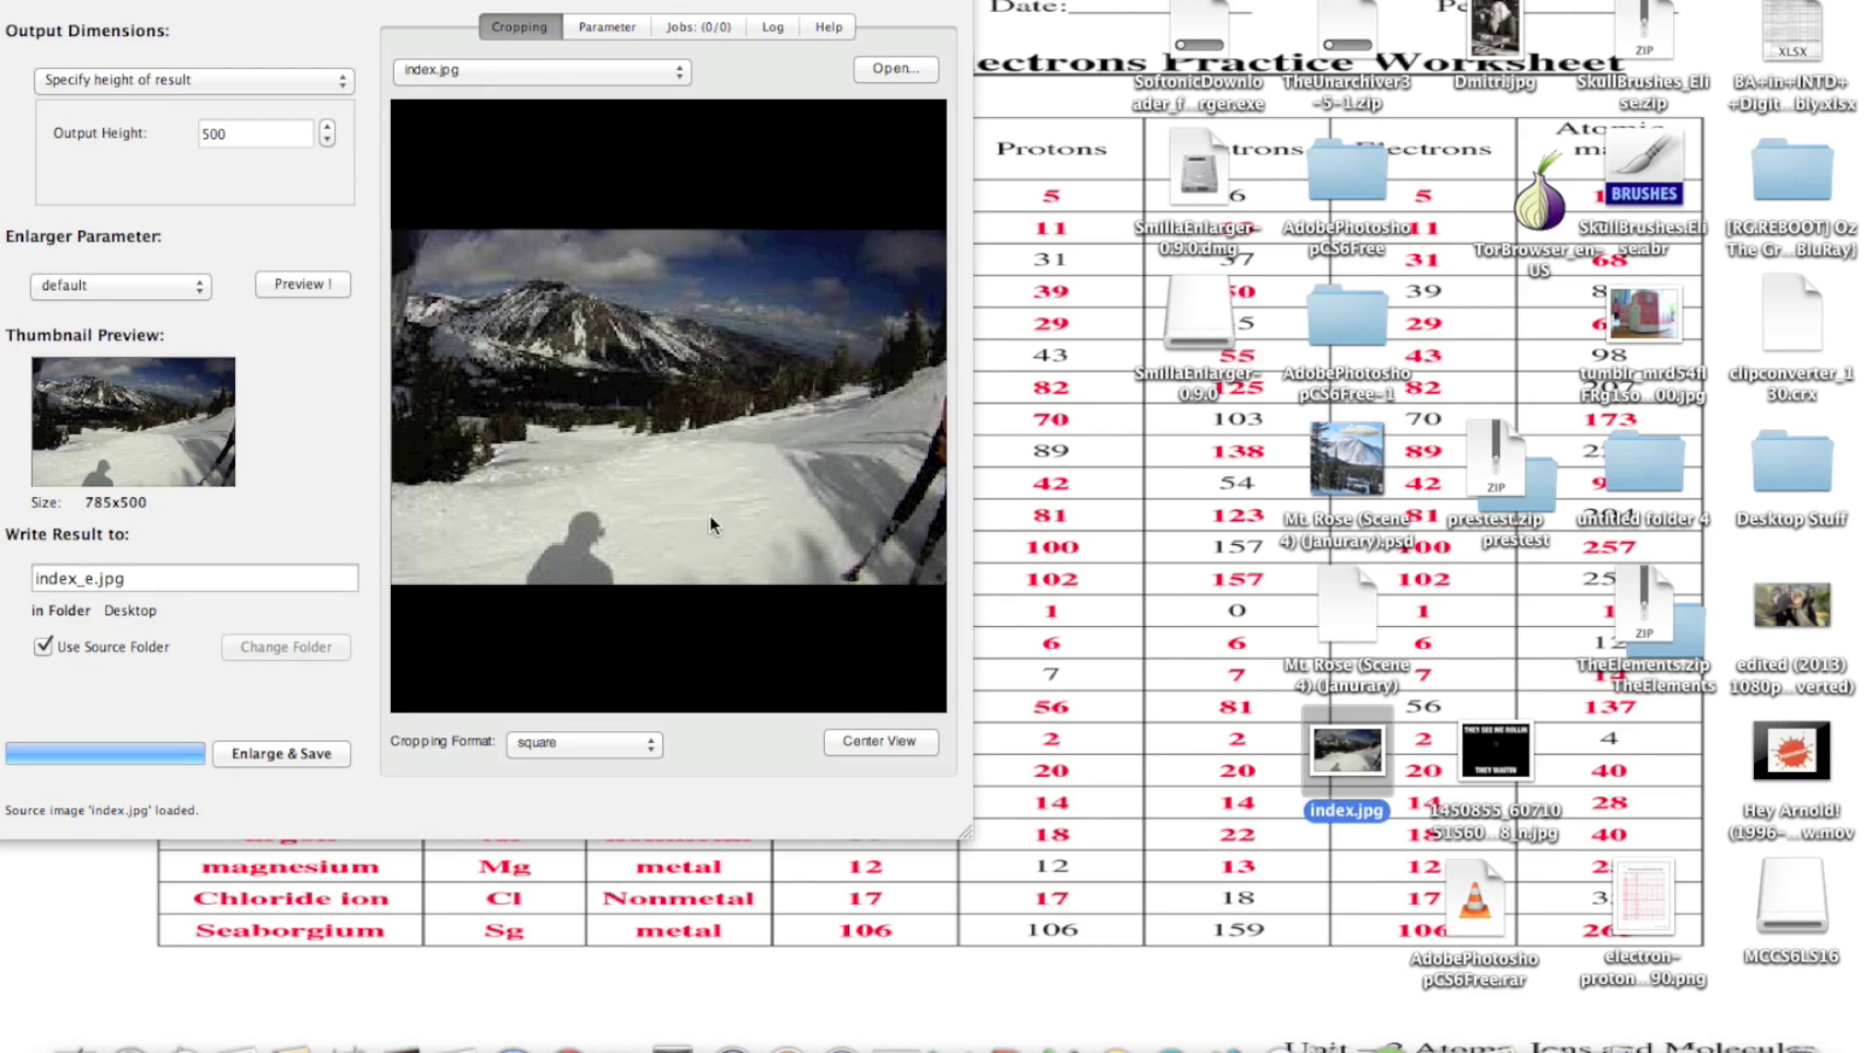
drag(458, 2, 687, 13)
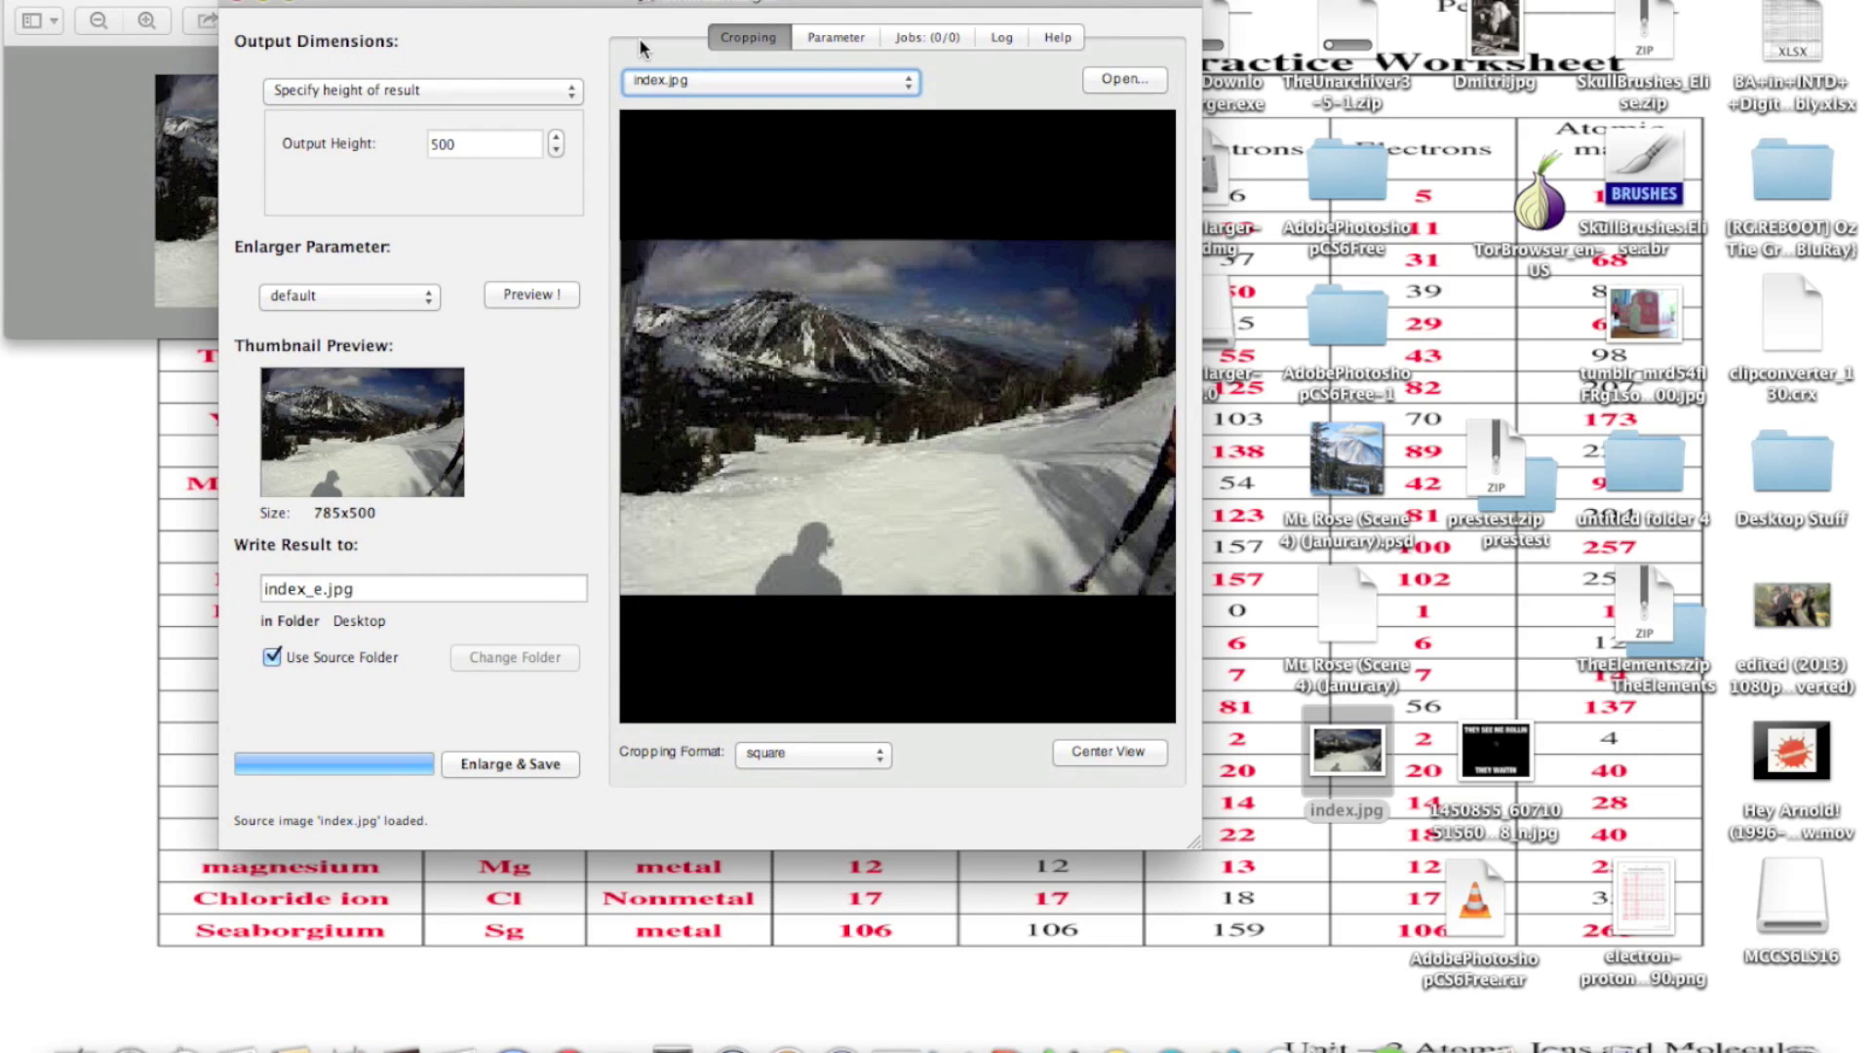
Enter 1000 as the output height, then show the parameters and preview
click(527, 96)
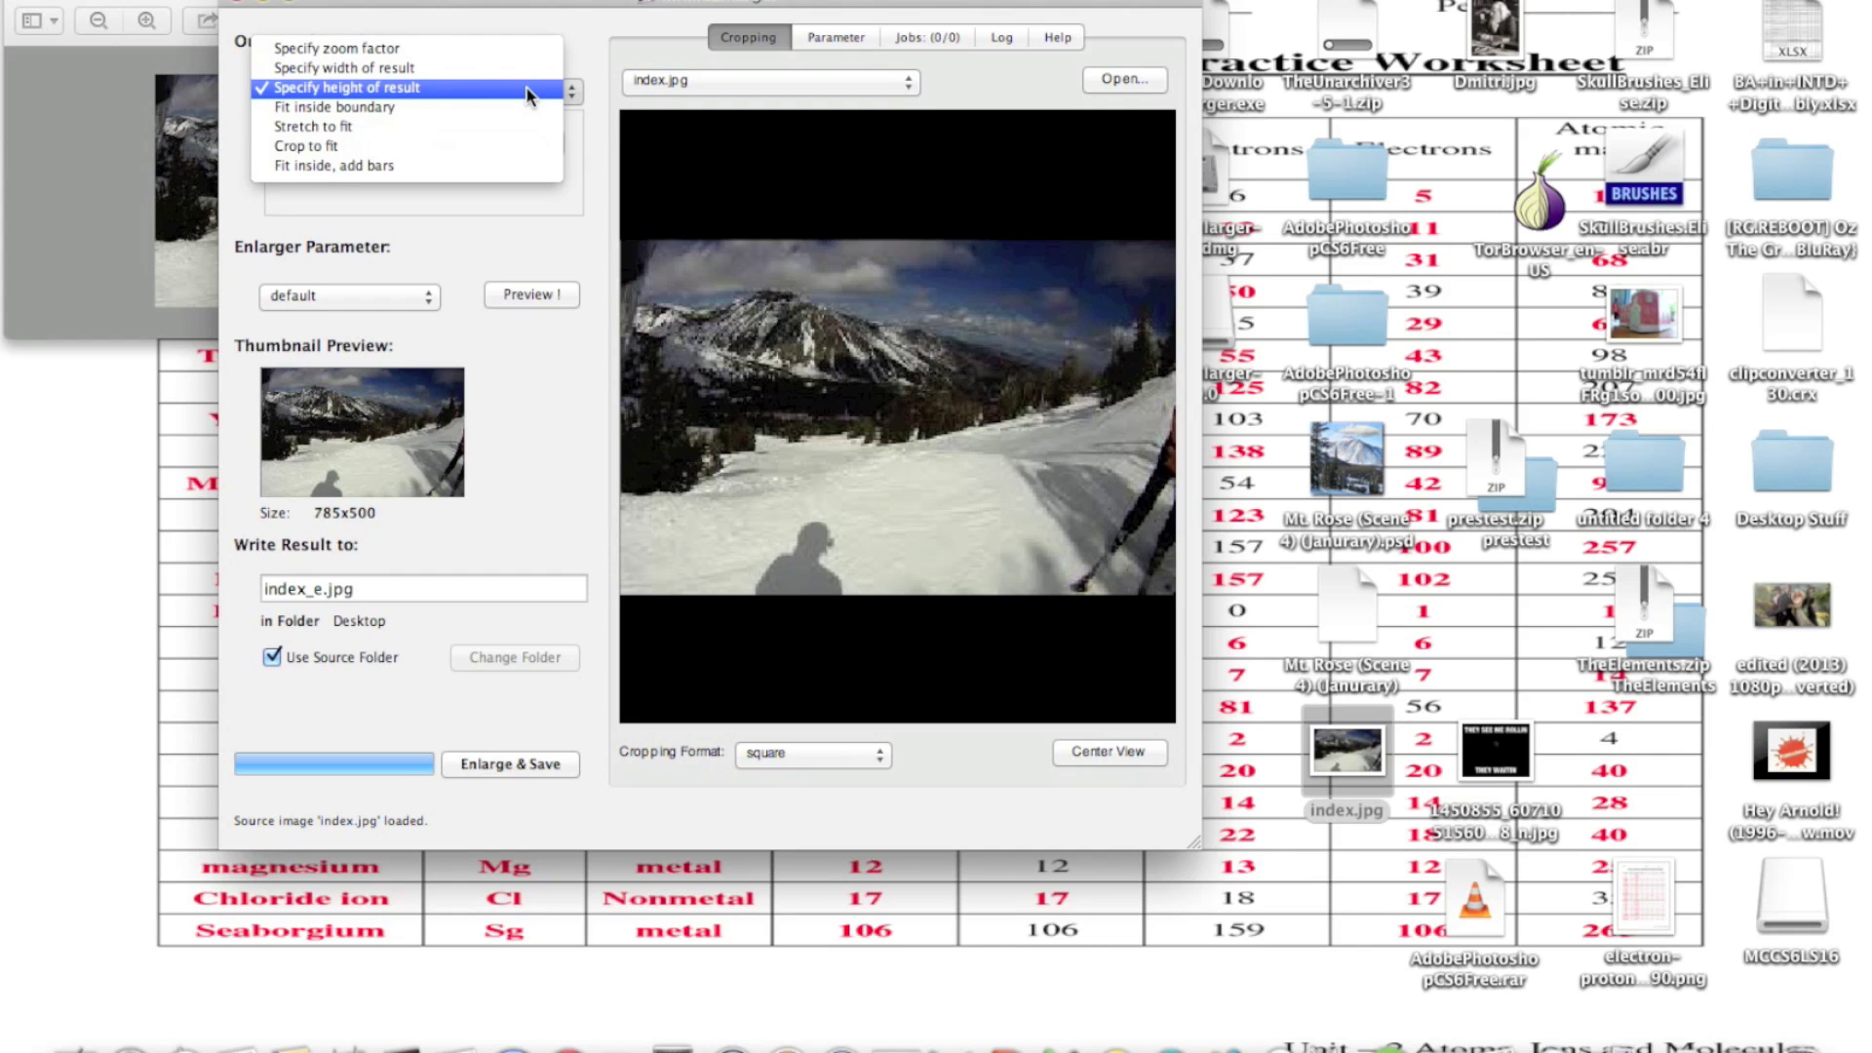
click(527, 90)
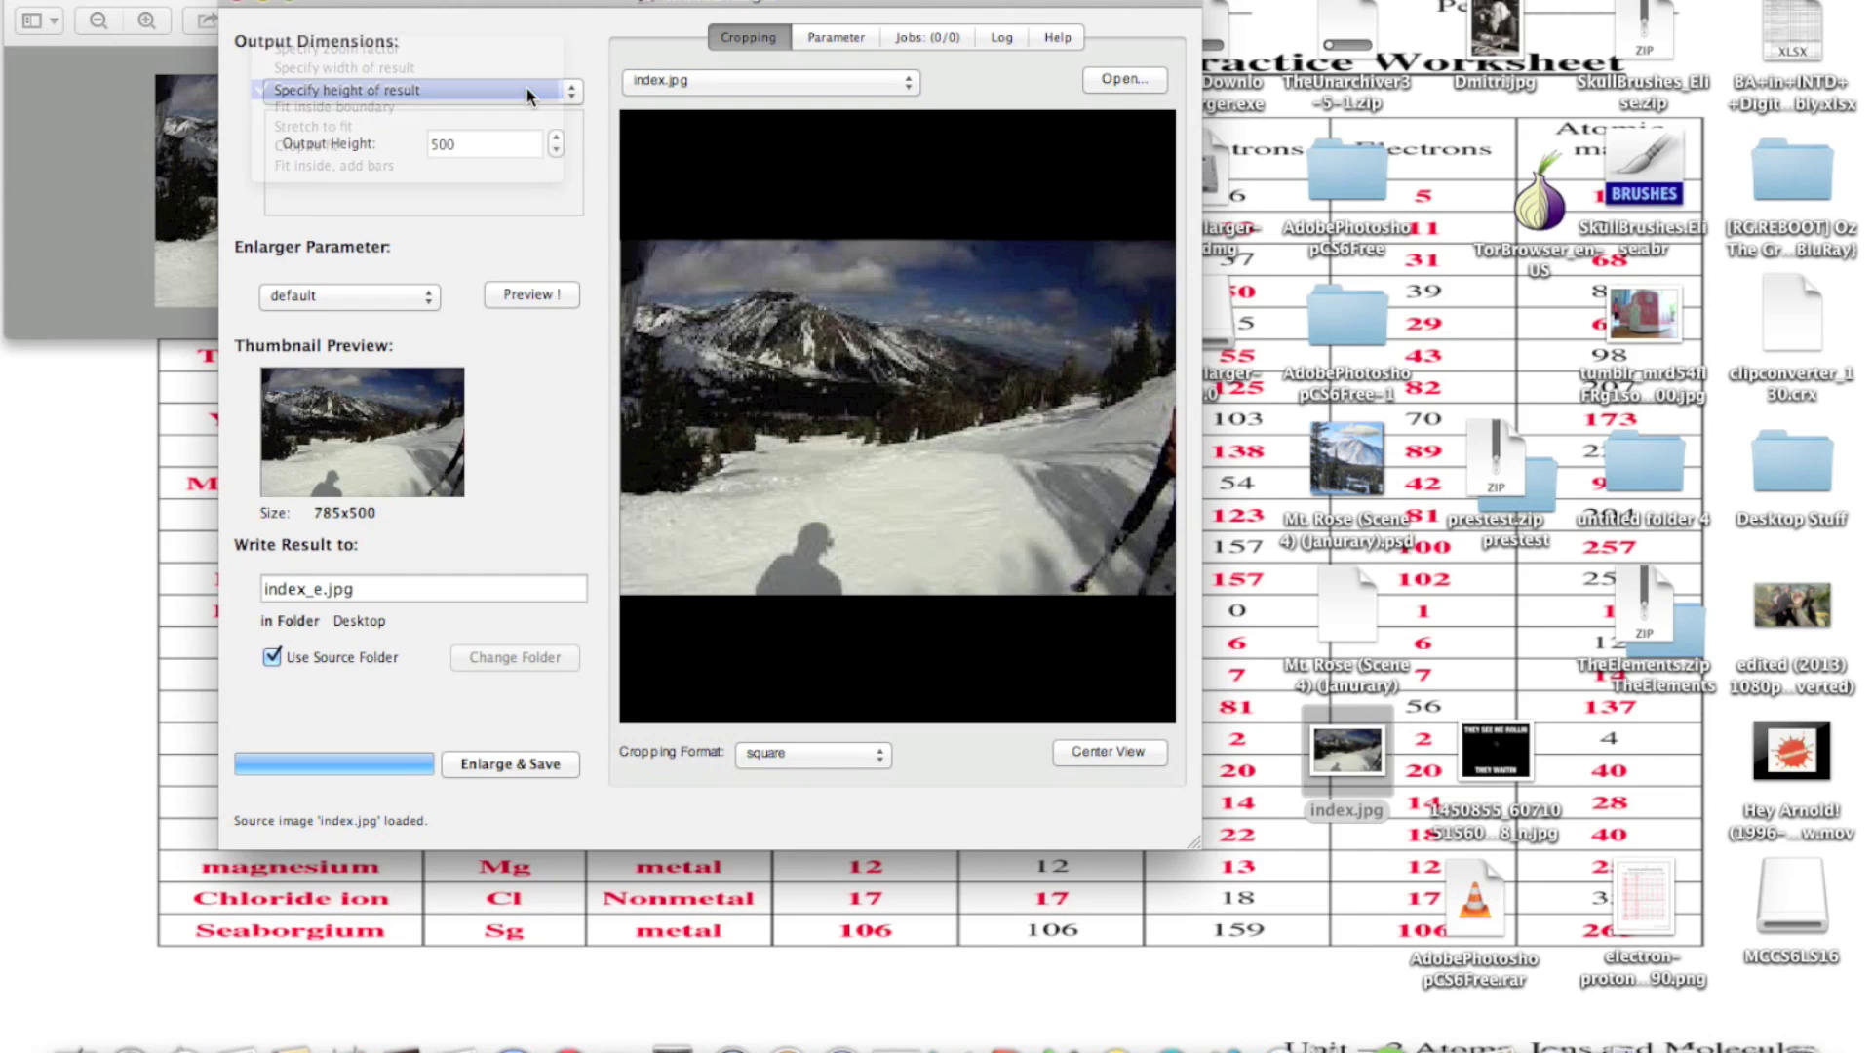
click(527, 89)
click(527, 88)
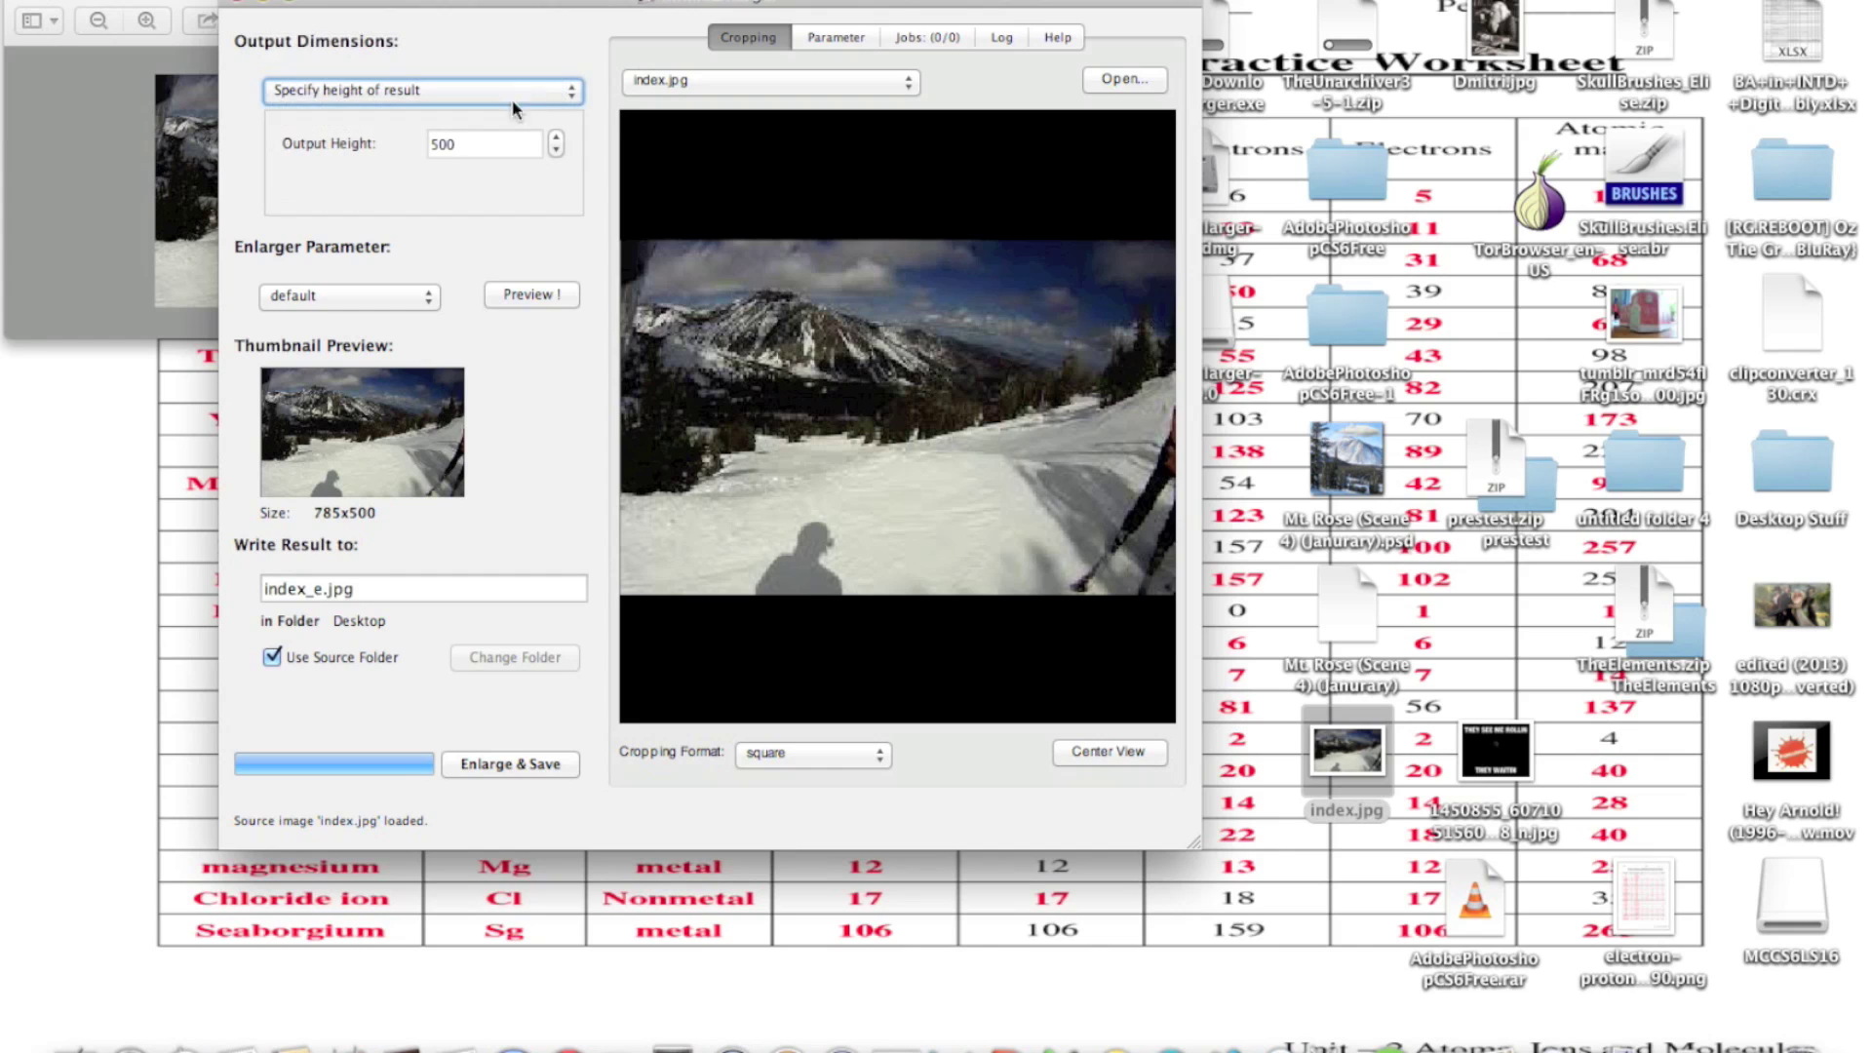
key(Tab)
text(1000)
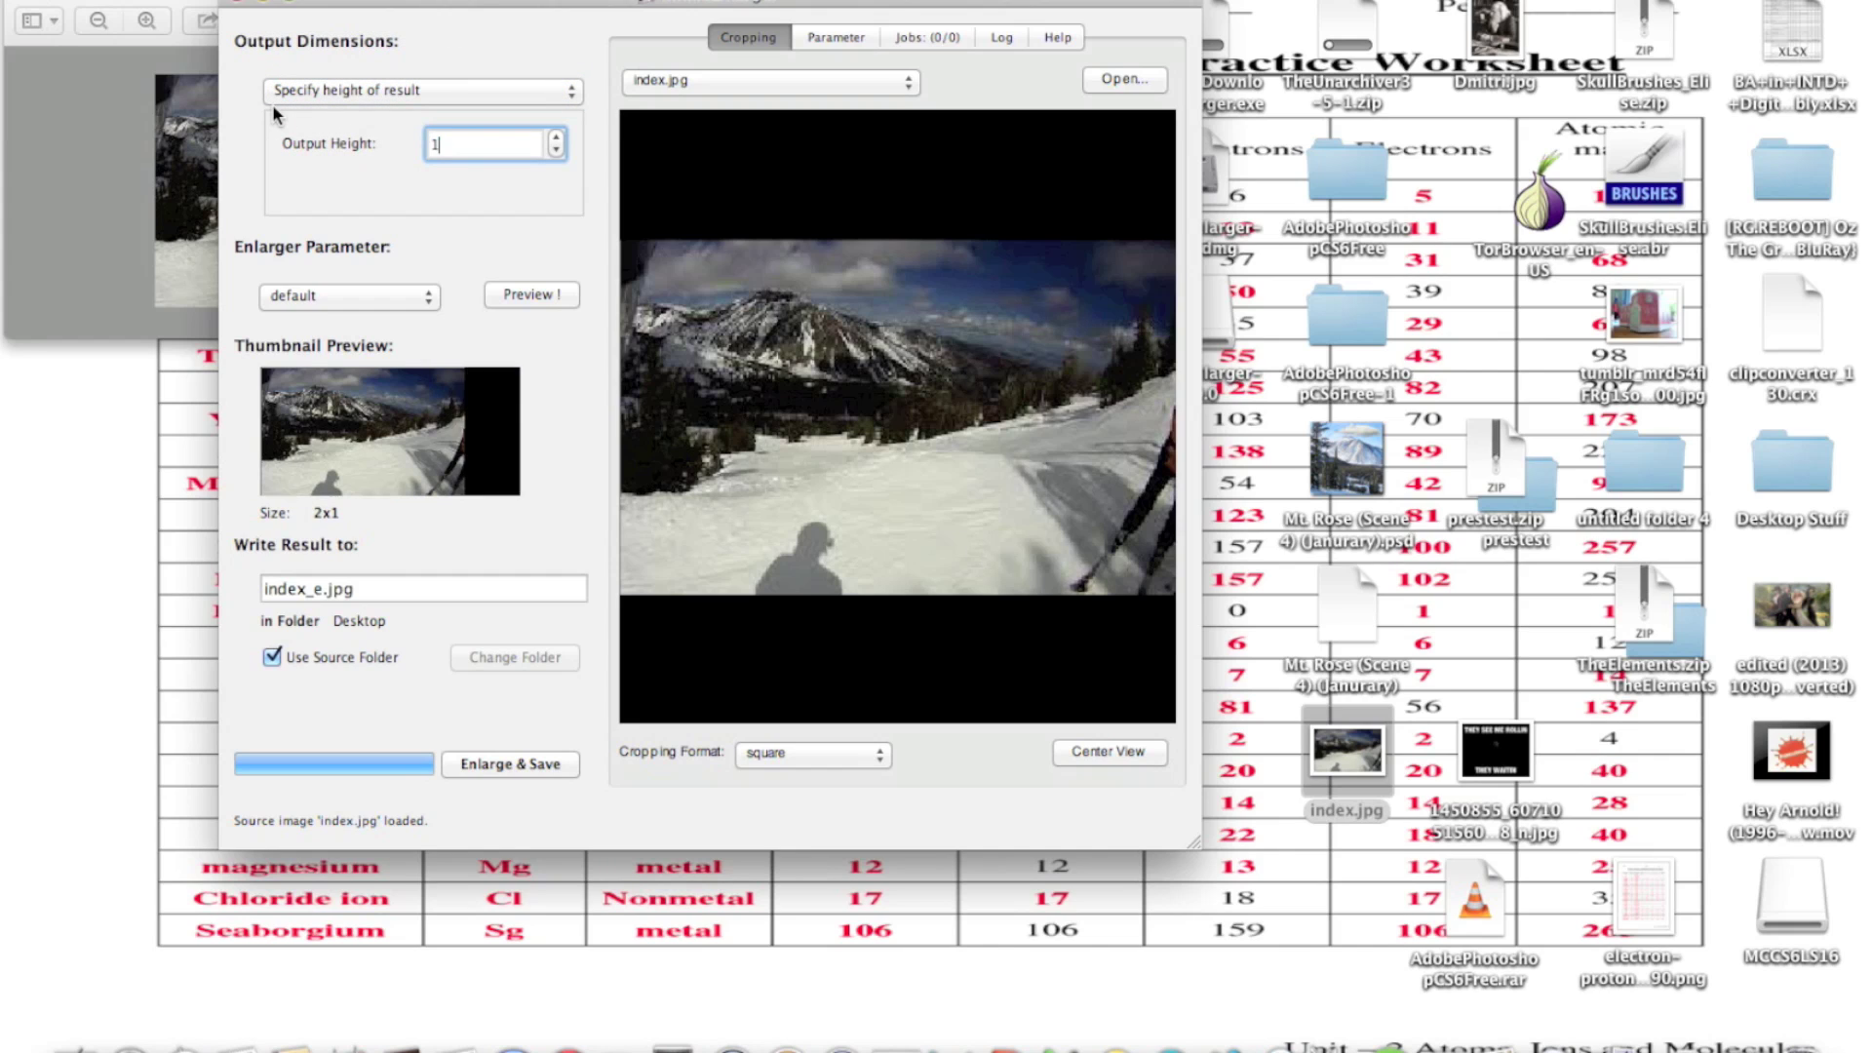
click(543, 288)
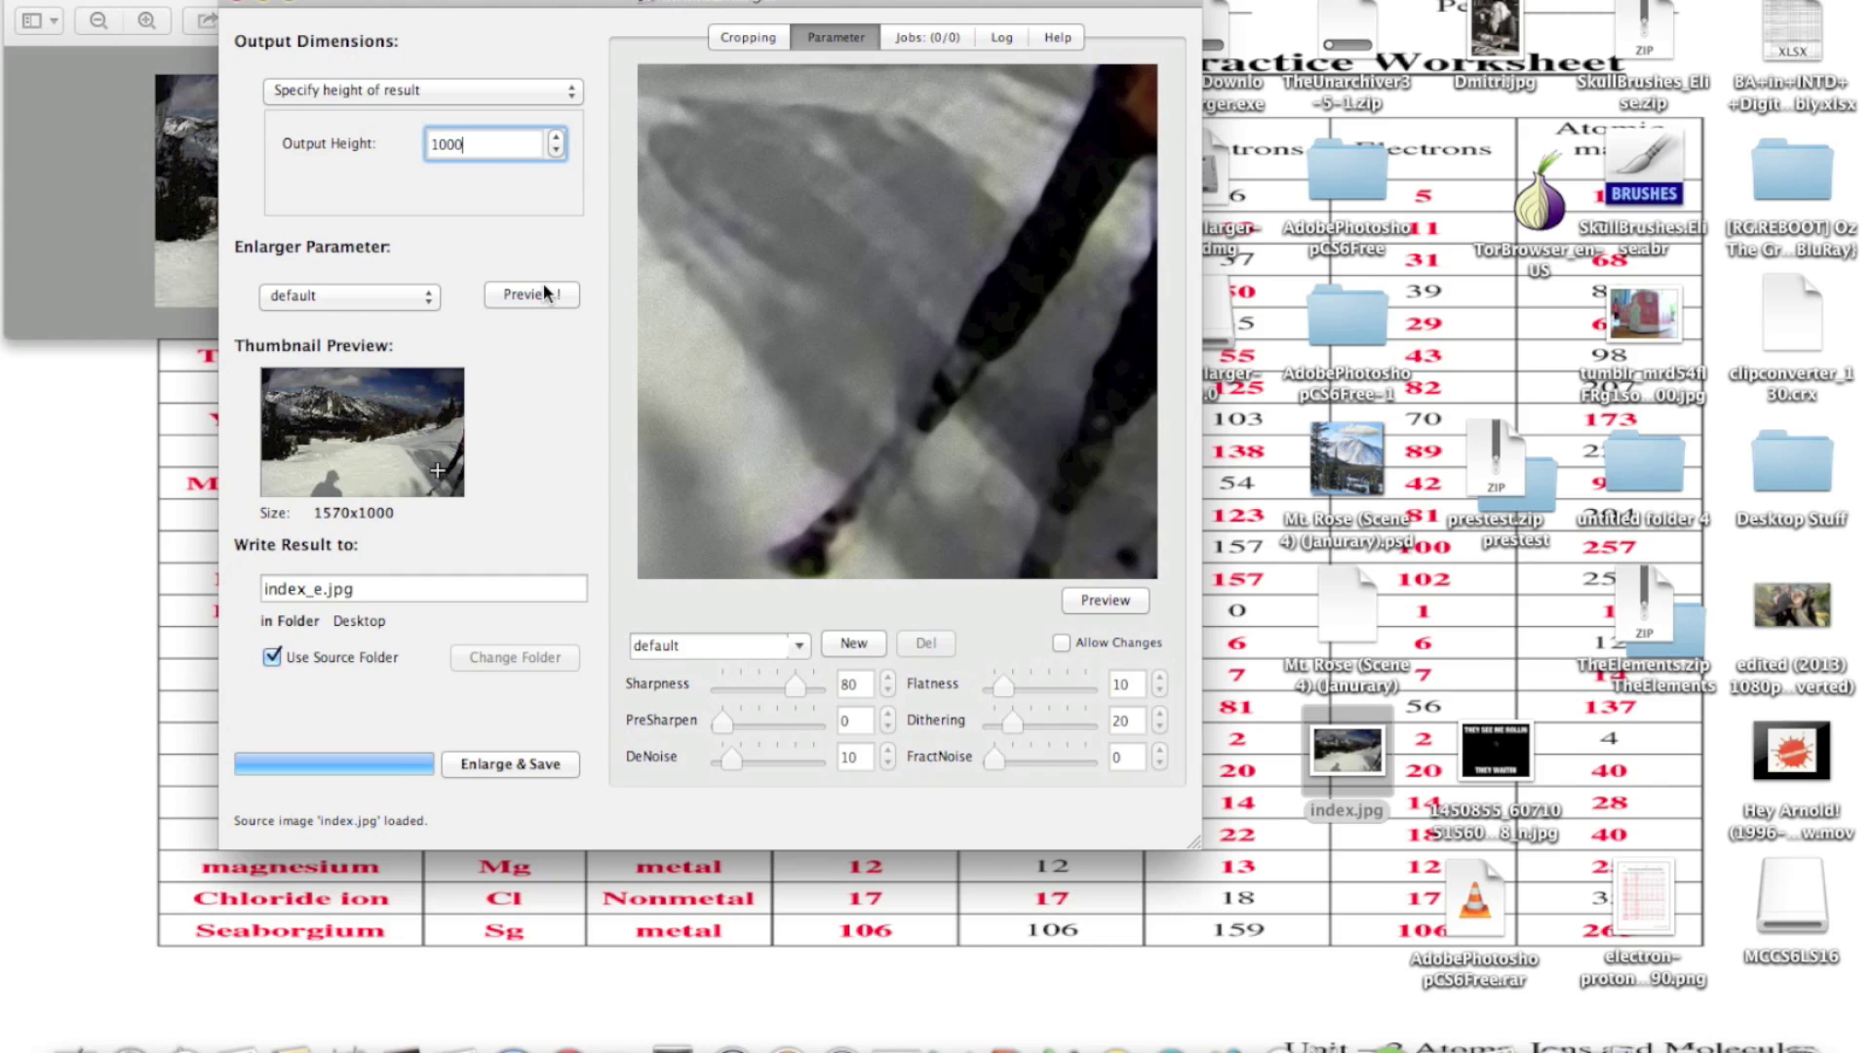
Size the result by width at 1000 px (1000x637) and widen the window
click(520, 89)
click(534, 68)
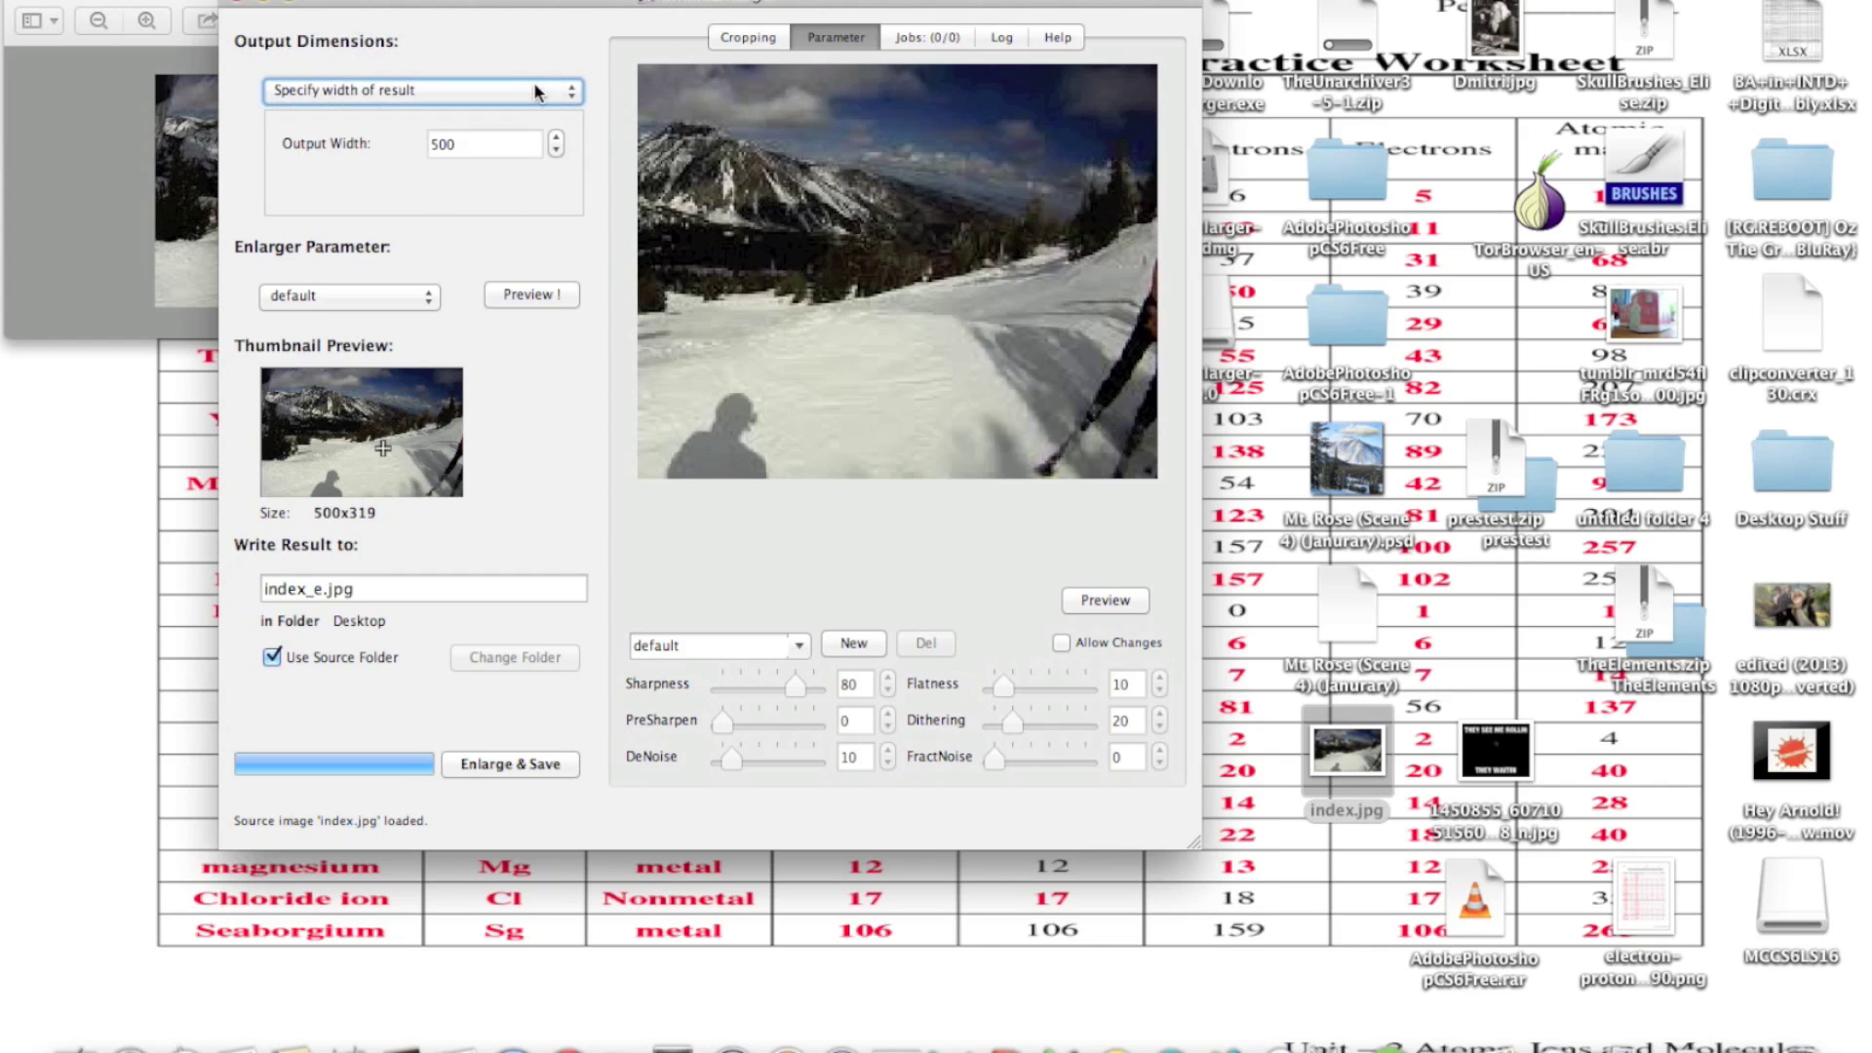
double_click(485, 144)
text(1000)
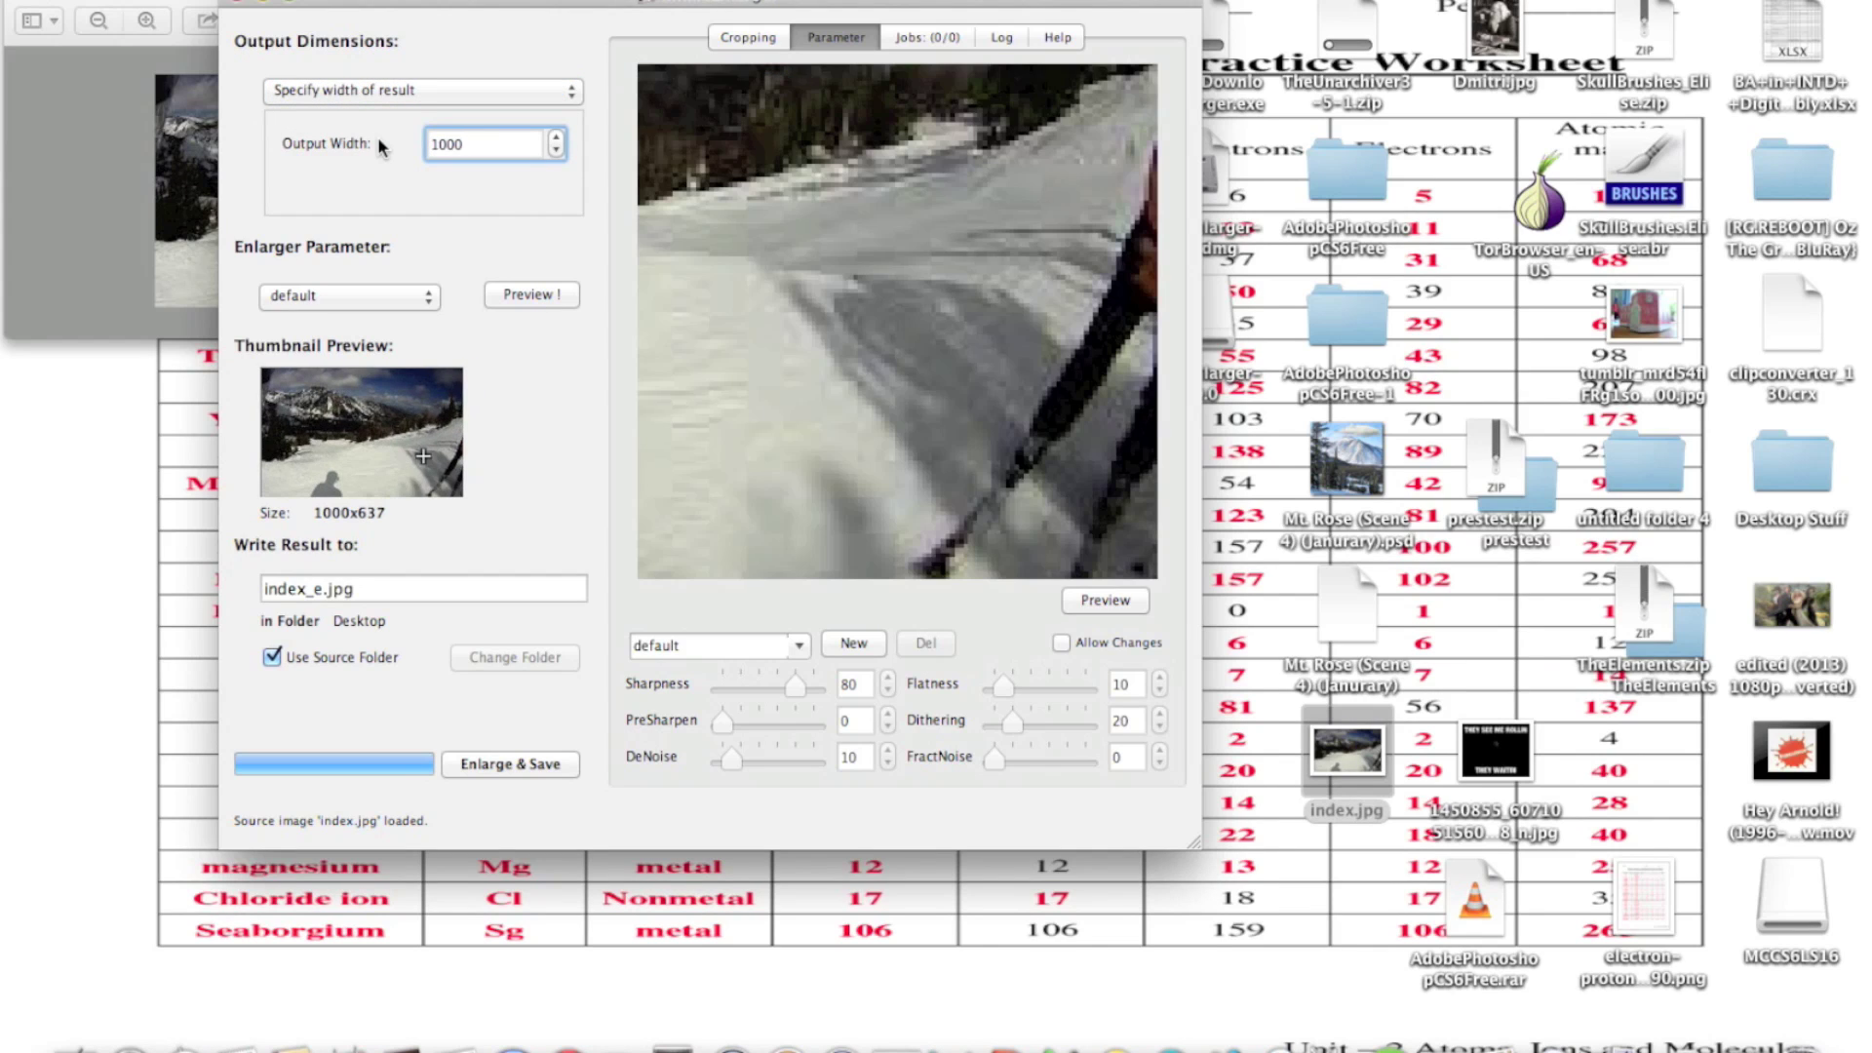
click(519, 295)
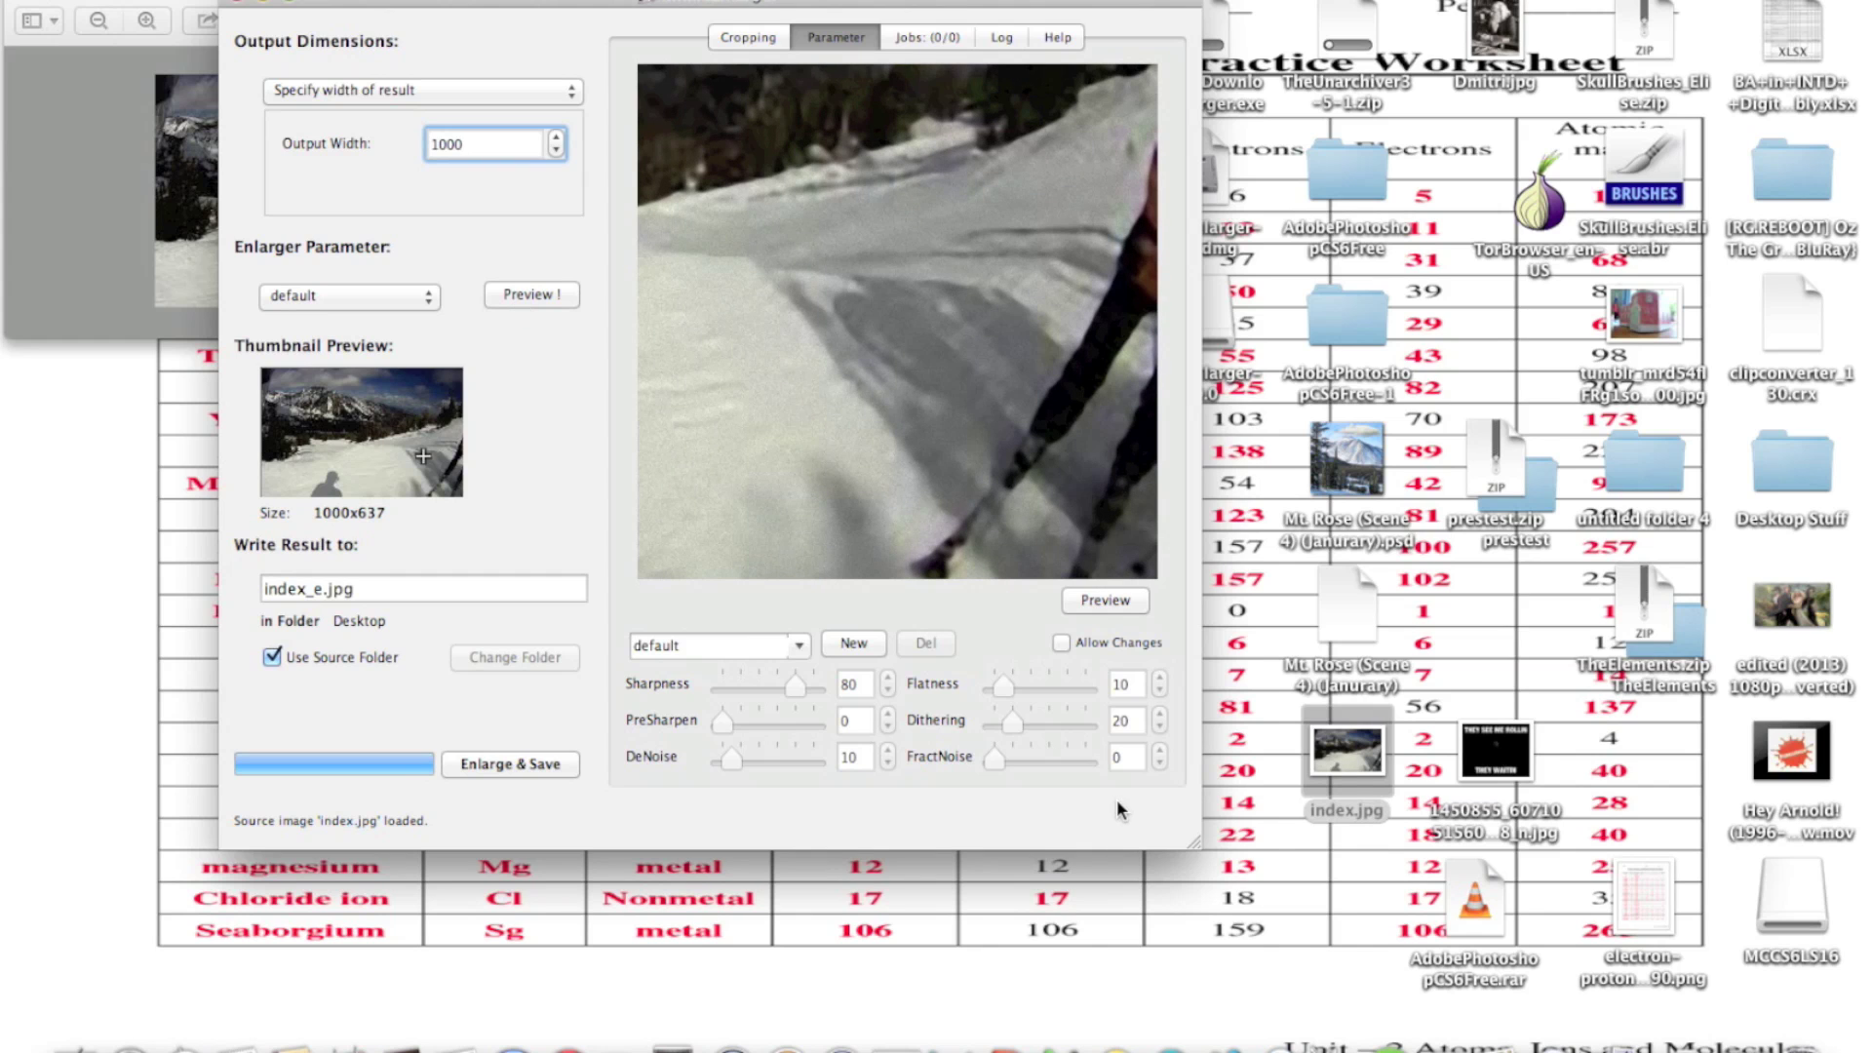
drag(1195, 844, 1625, 889)
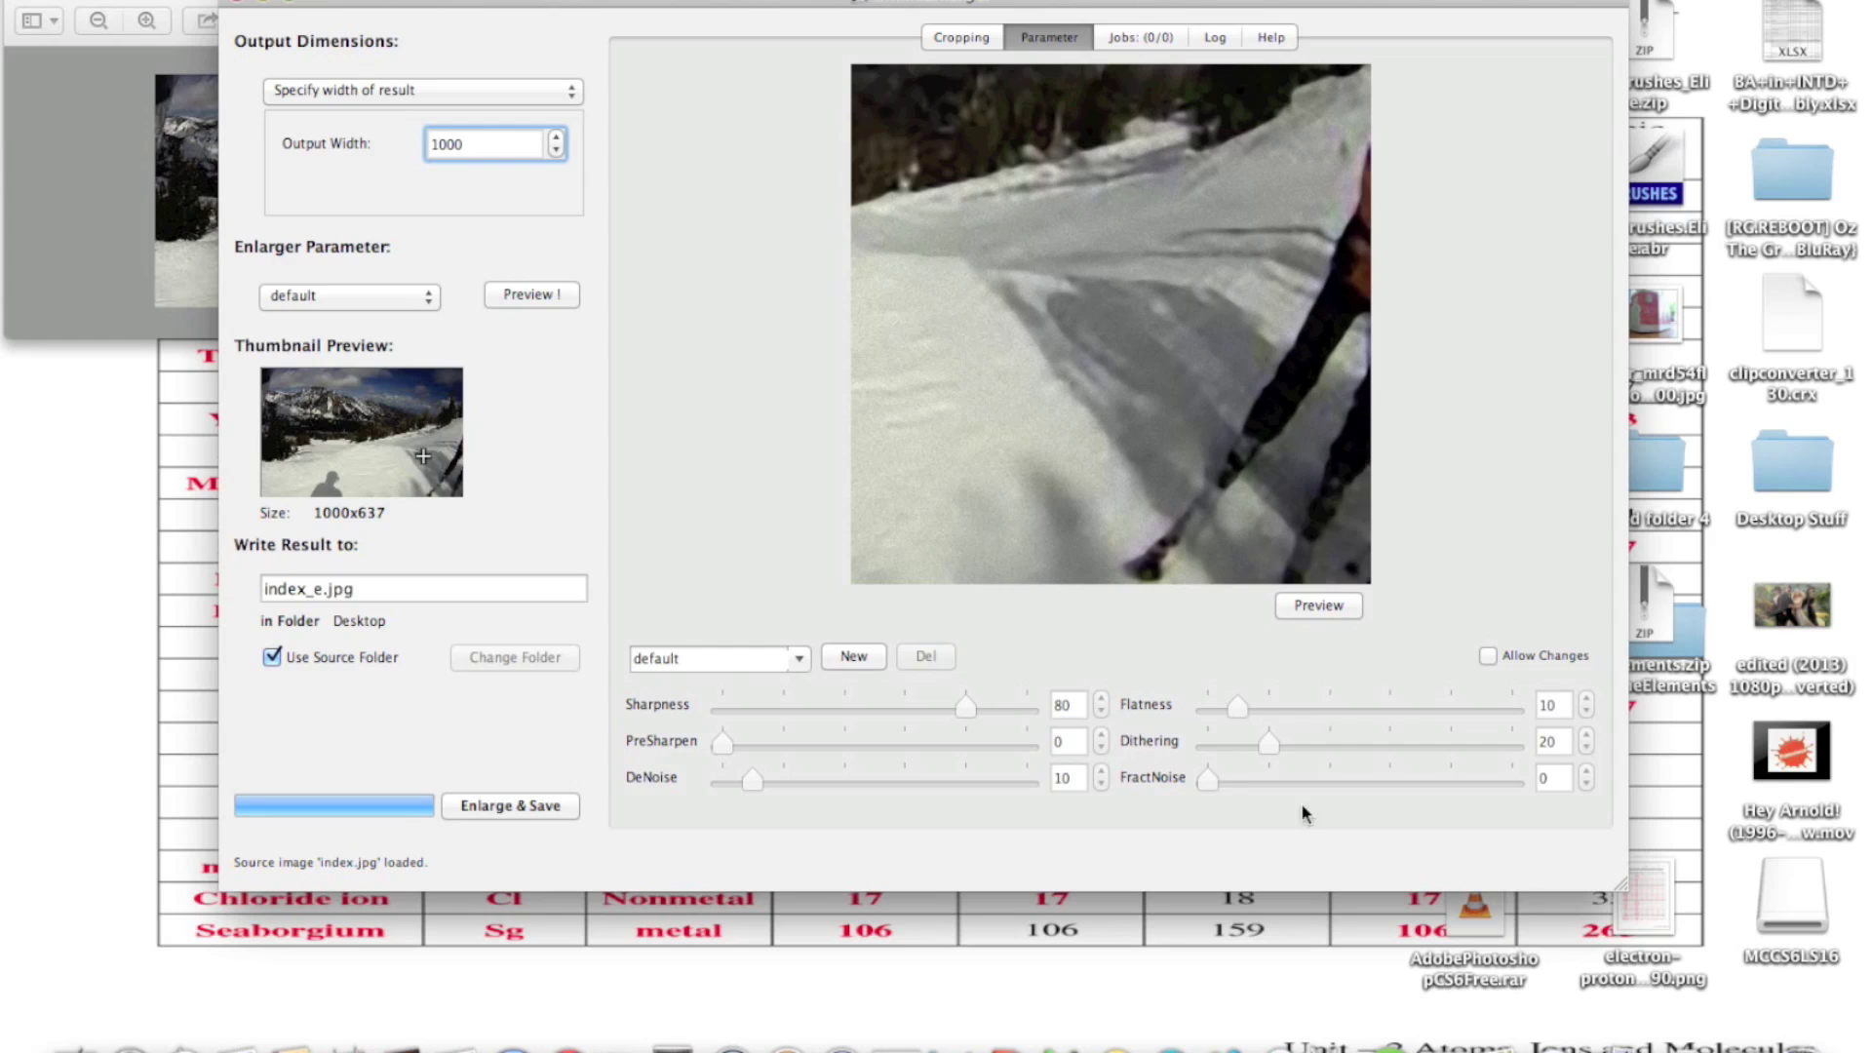
Make an editable parameter set copy, set Flatness 0 and PreSharpen 79, previewing each change
click(863, 659)
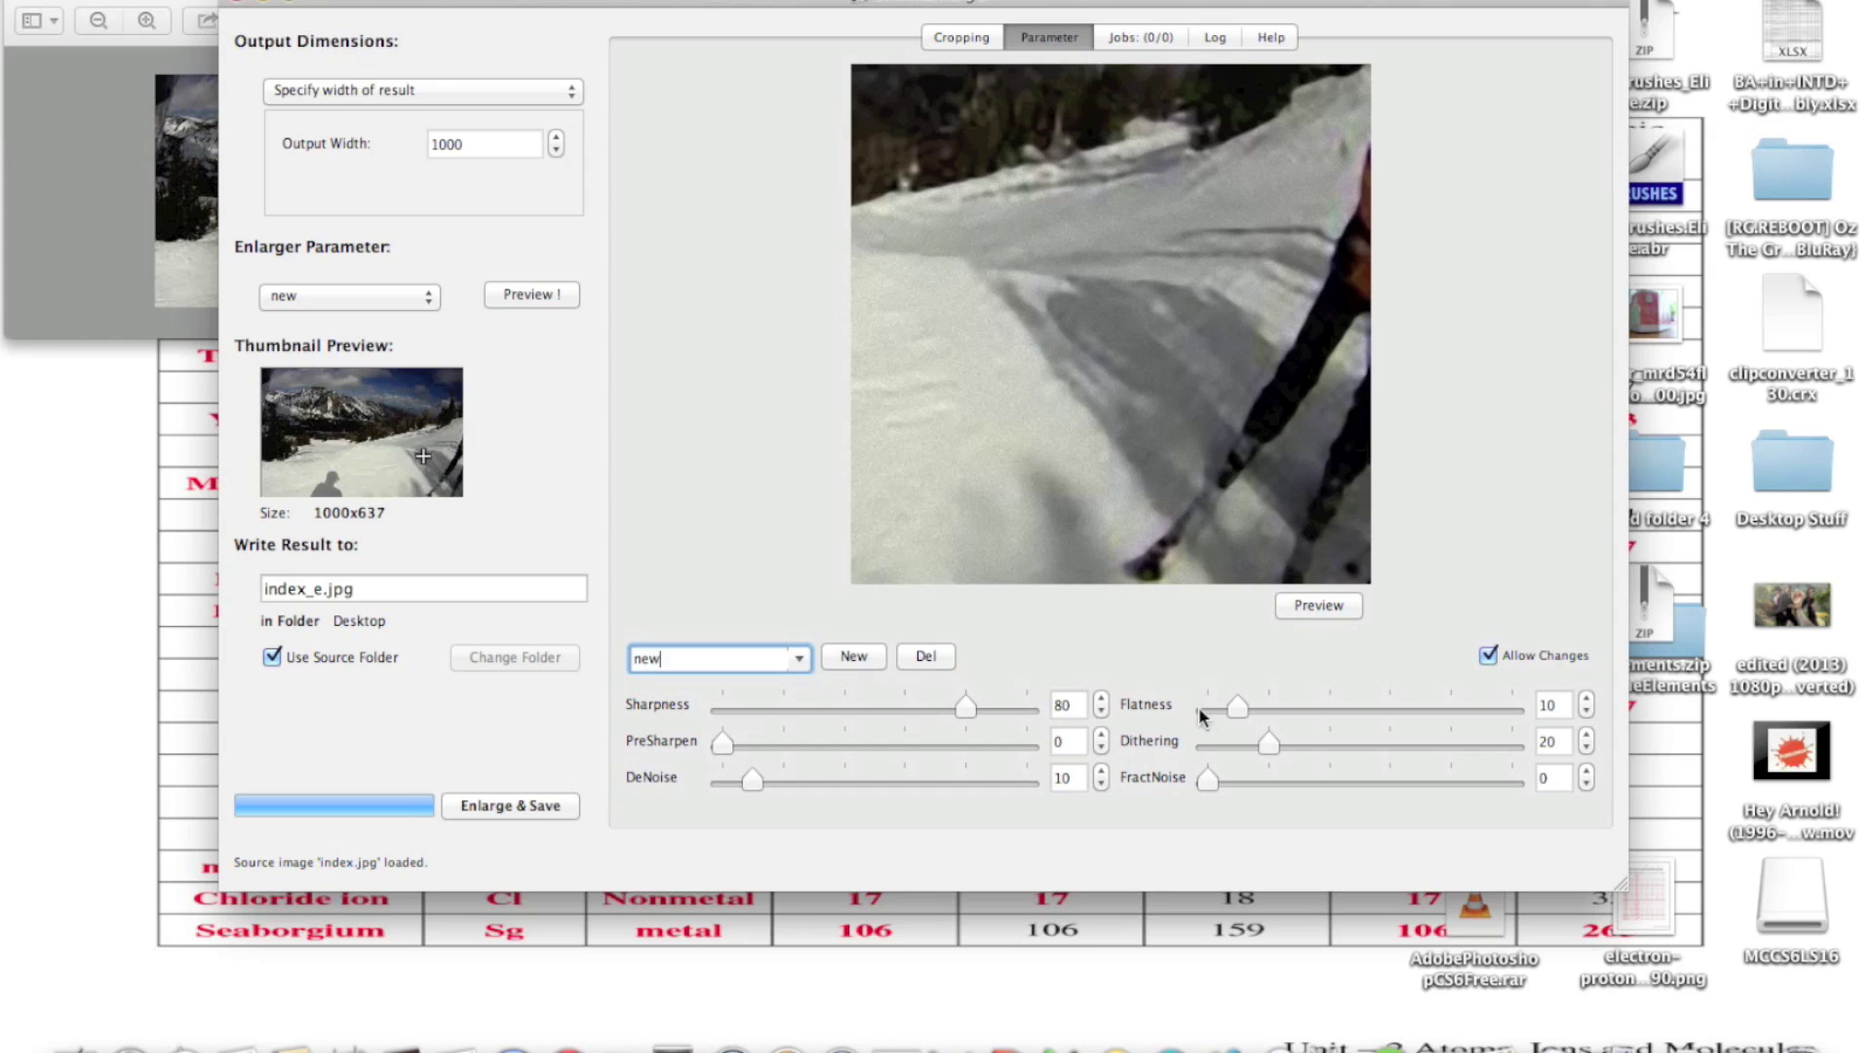
drag(1236, 710, 1203, 714)
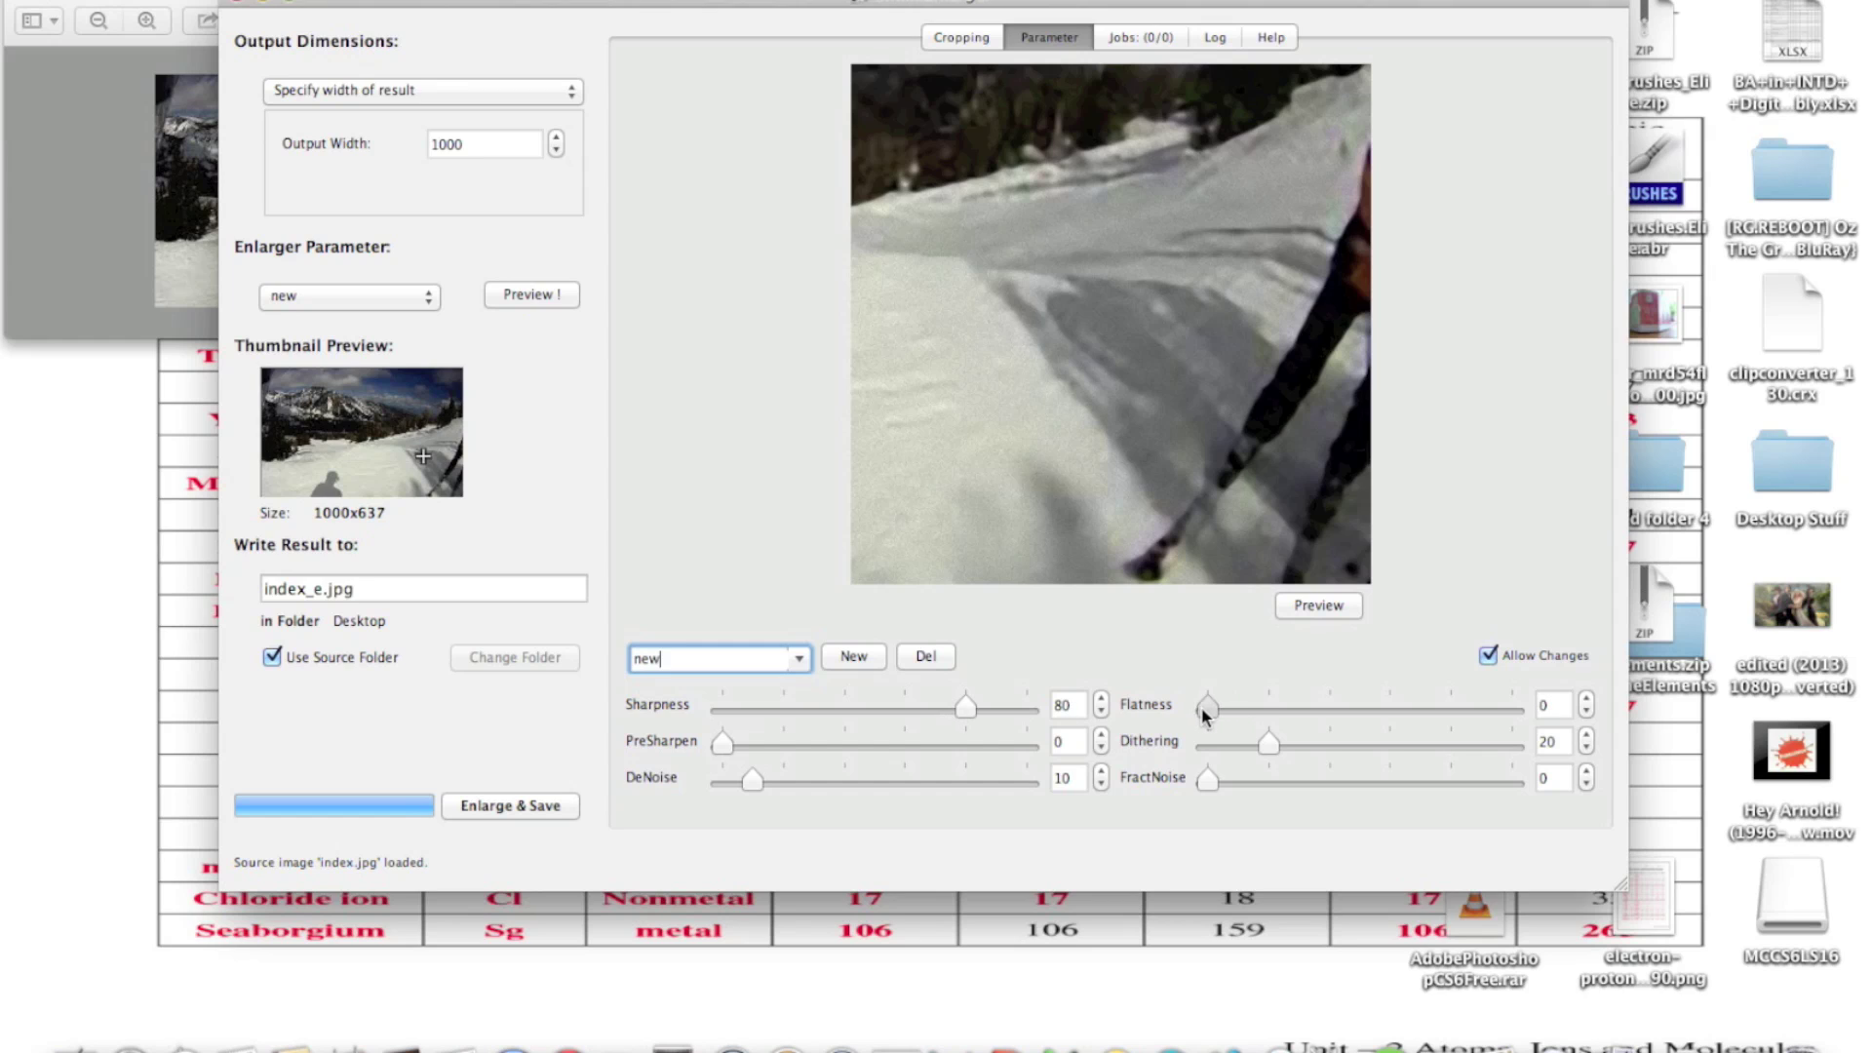
click(1310, 606)
drag(723, 747, 1078, 747)
click(1320, 606)
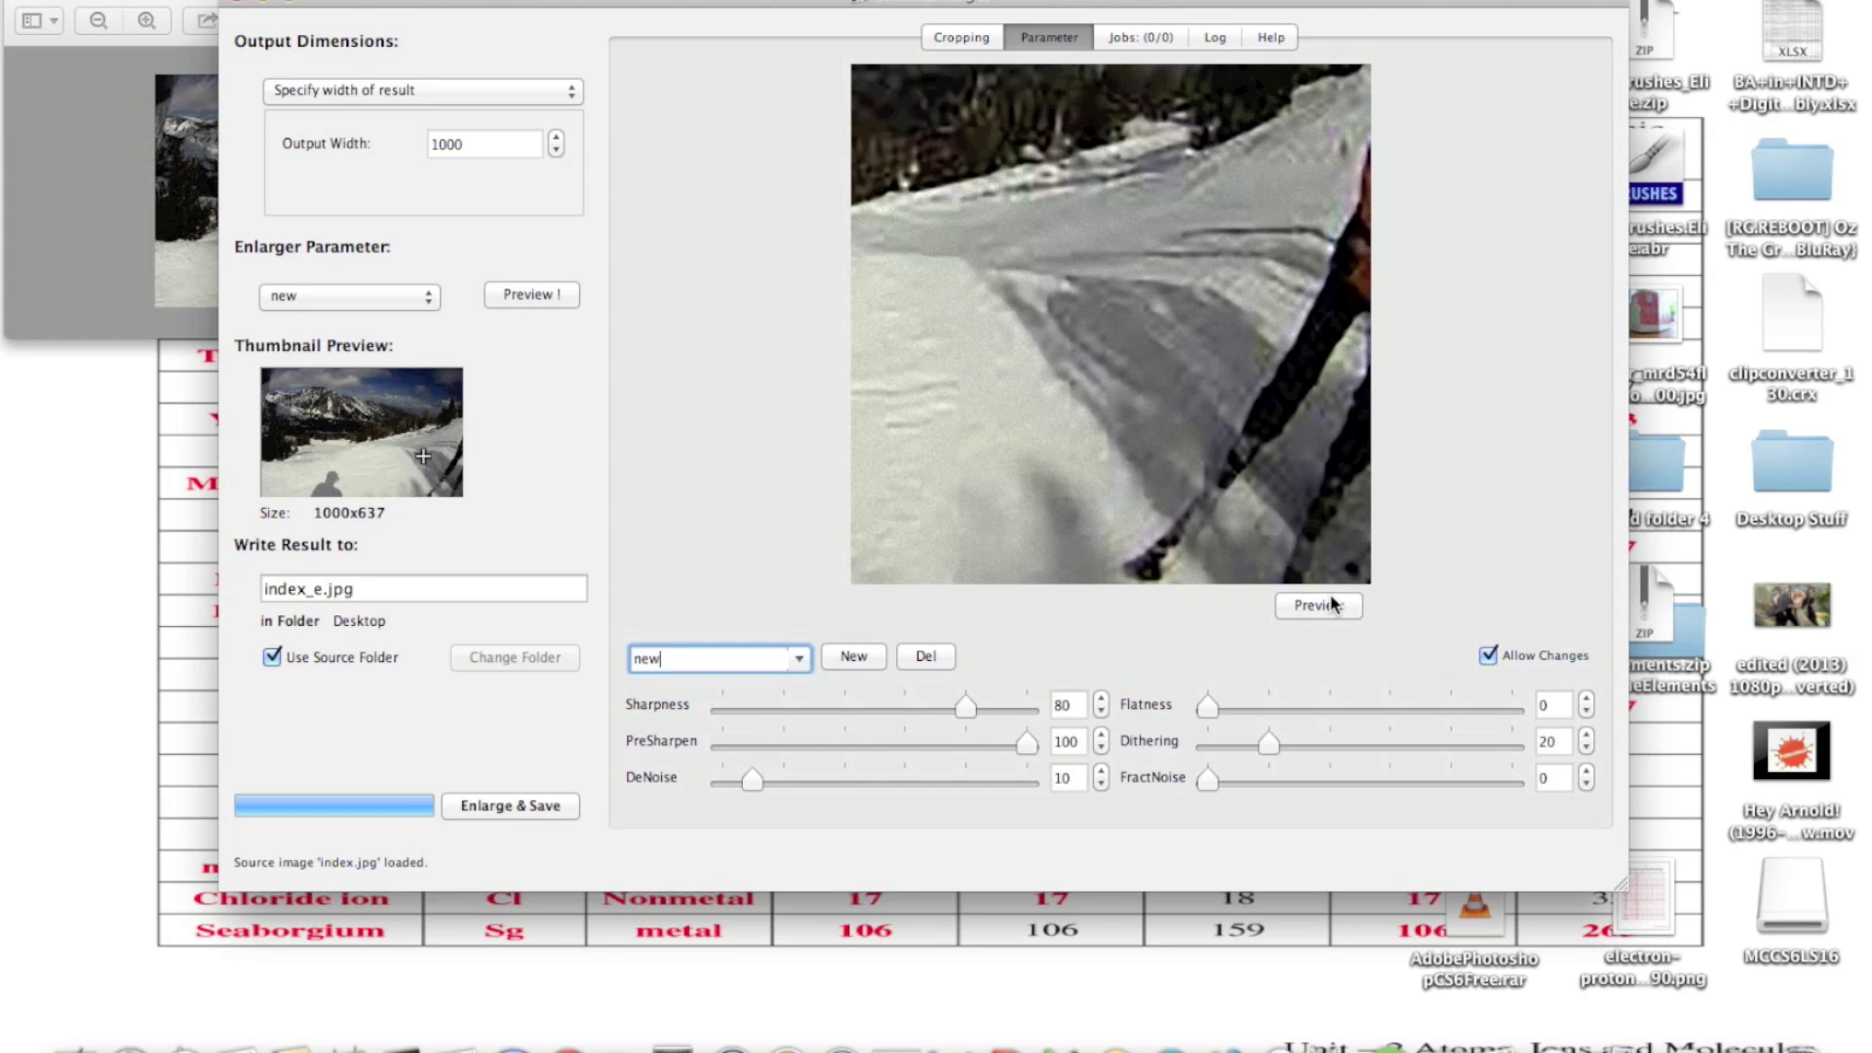
drag(1027, 742, 963, 743)
click(1318, 606)
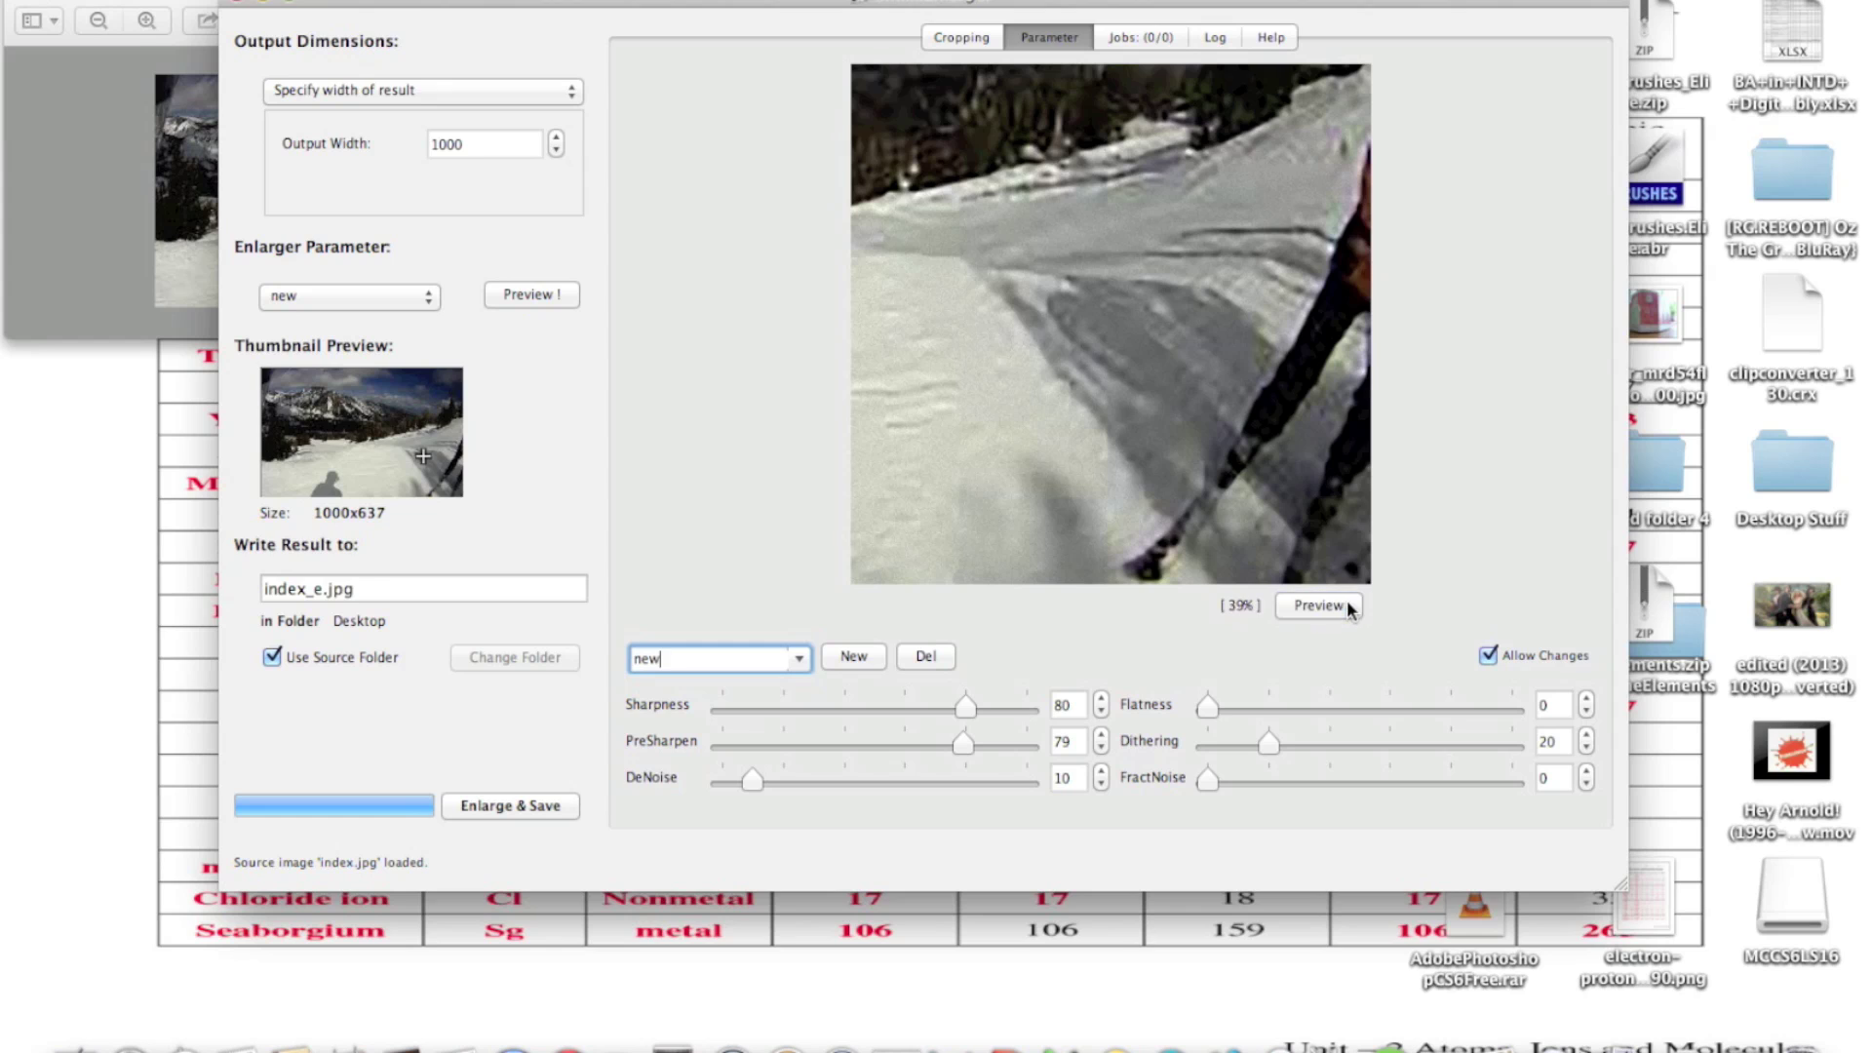
Raise DeNoise then ease it back down, and try Dithering at 59, previewing each
drag(757, 780, 1028, 782)
click(1303, 607)
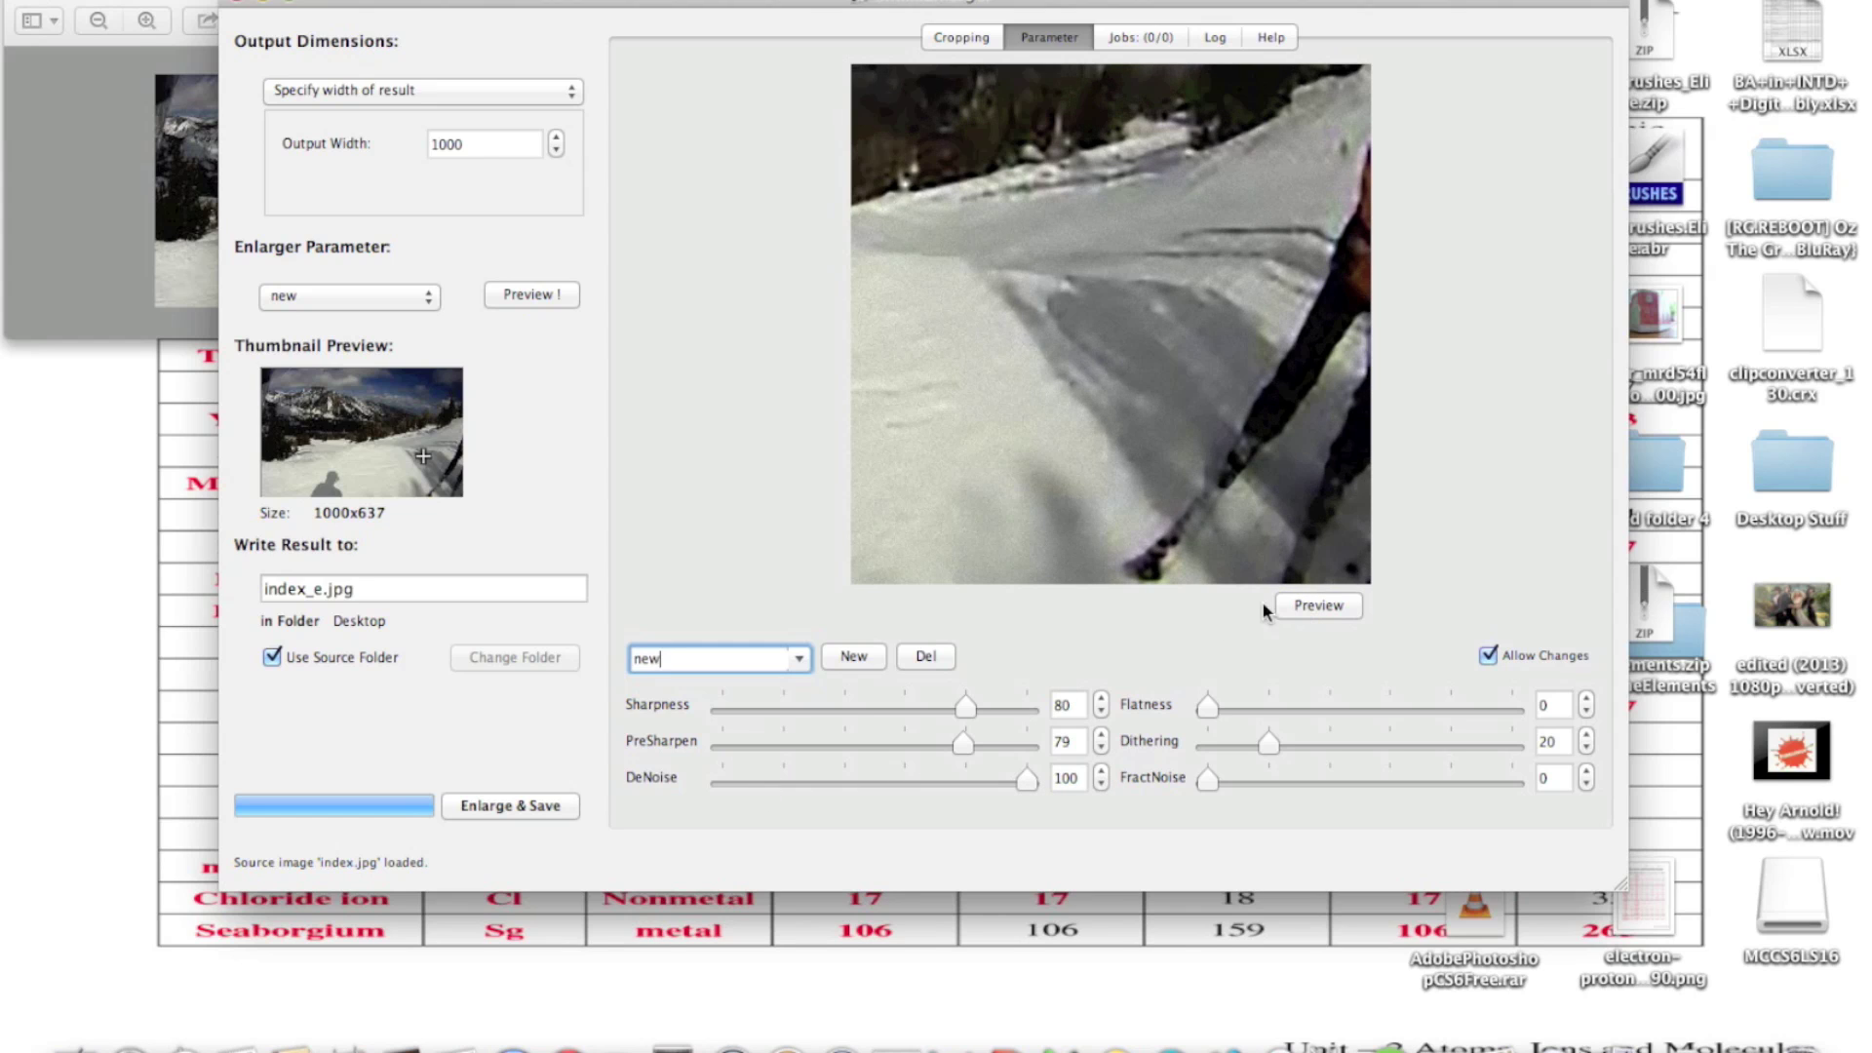
drag(1025, 781, 1011, 782)
click(1303, 606)
drag(1284, 751, 1386, 747)
click(1348, 618)
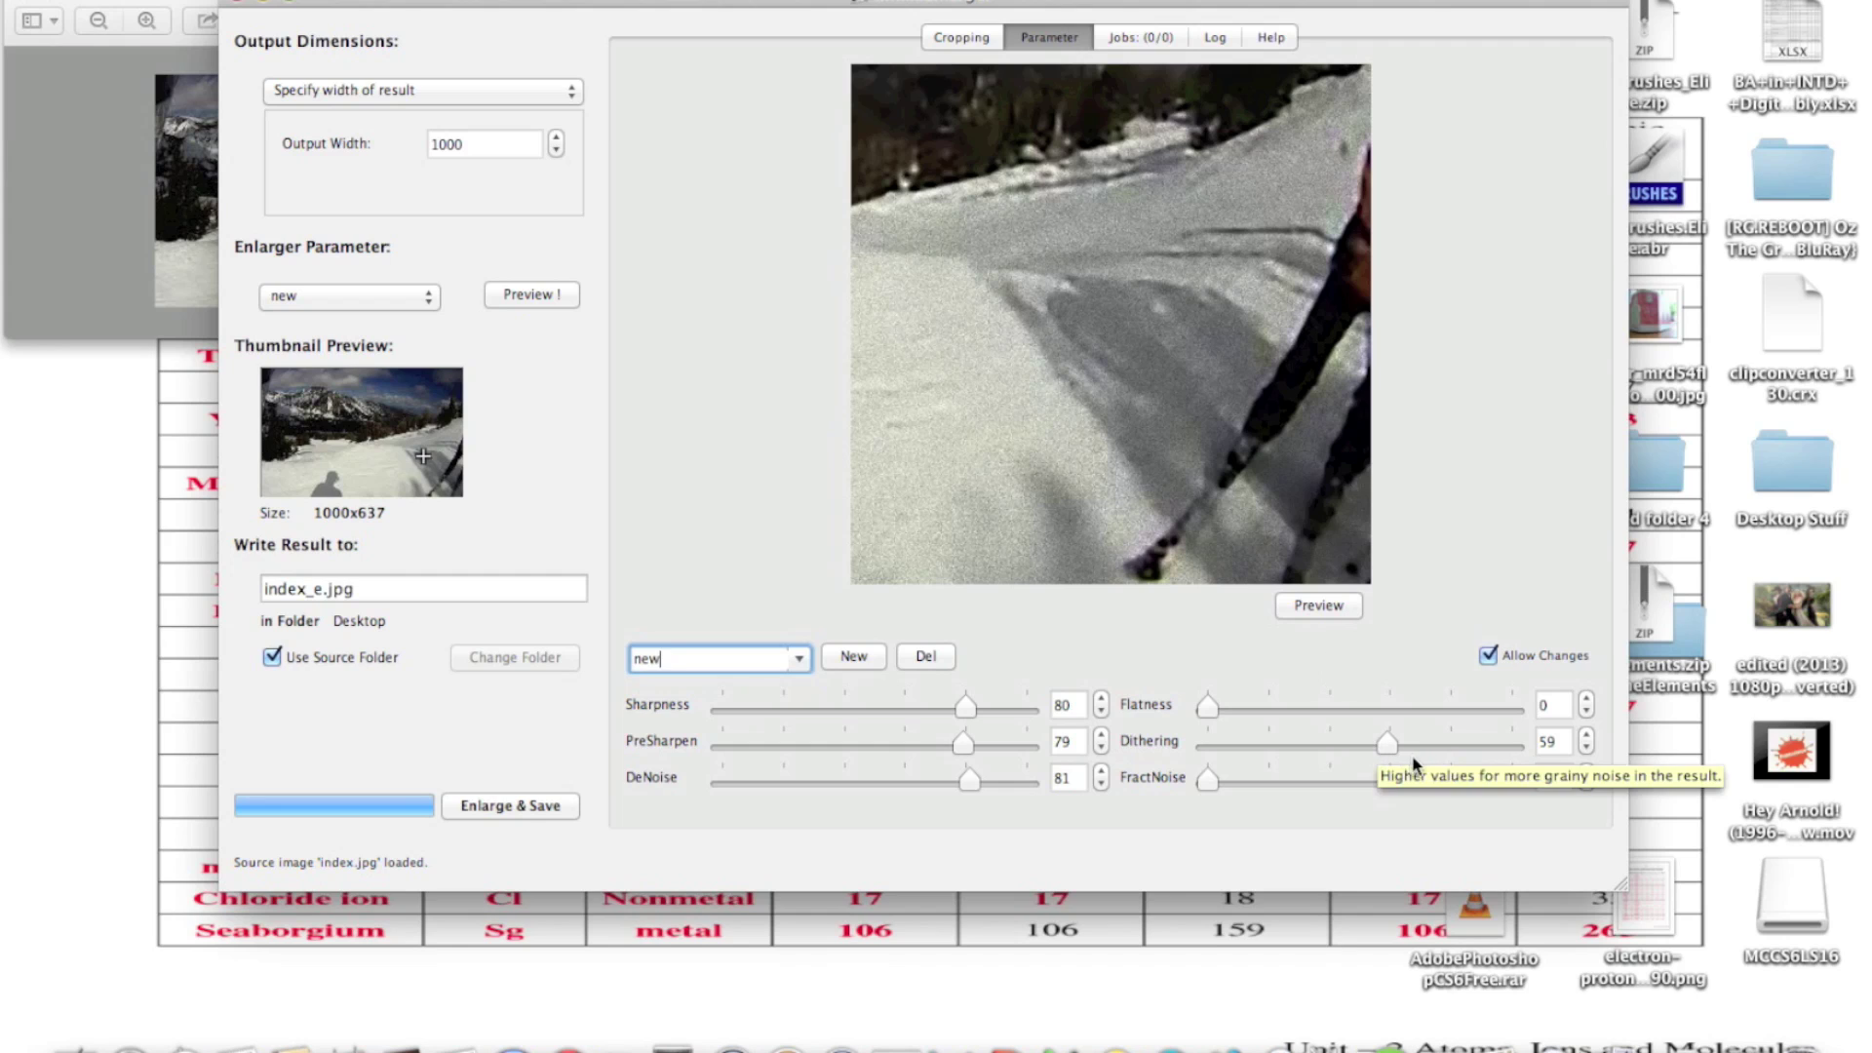
Lower Dithering to 0 and set FractNoise to 42, then re-render the enlargement preview
drag(1389, 744, 1205, 759)
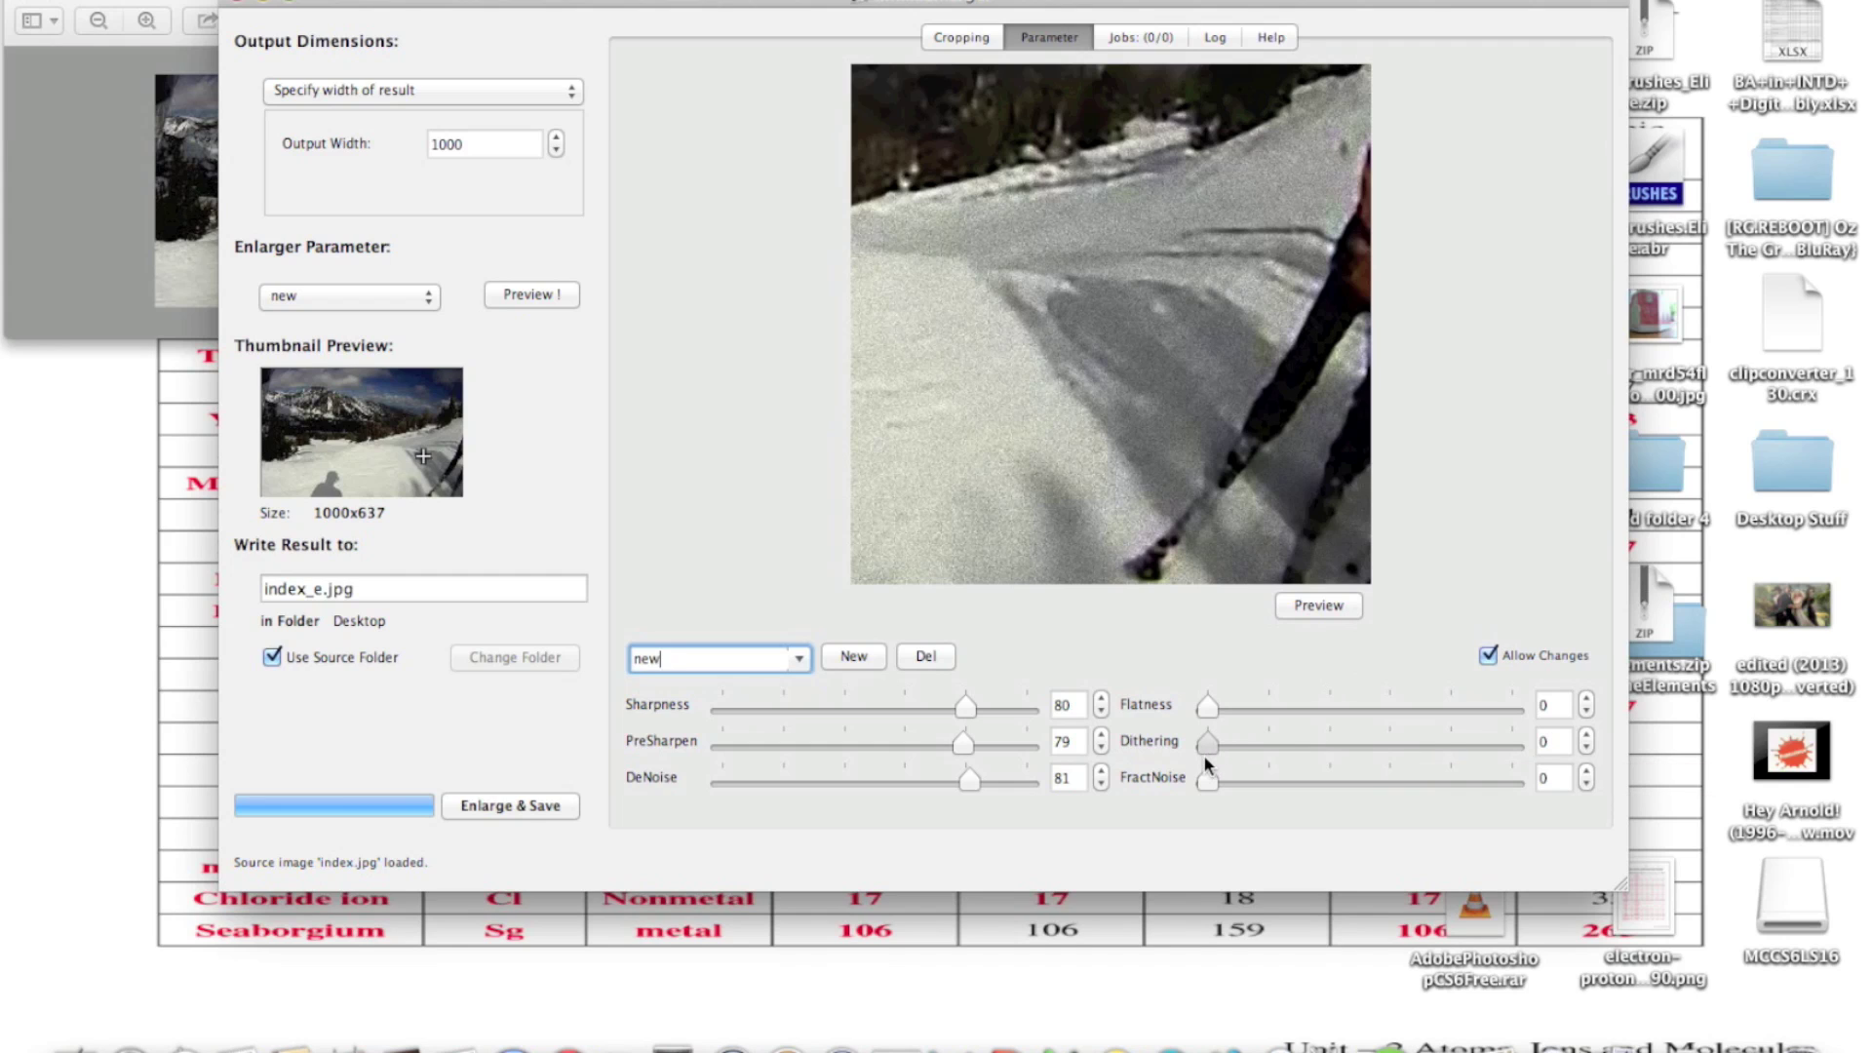
click(1350, 620)
drag(1219, 782, 1392, 776)
click(1337, 608)
drag(1389, 780, 1334, 777)
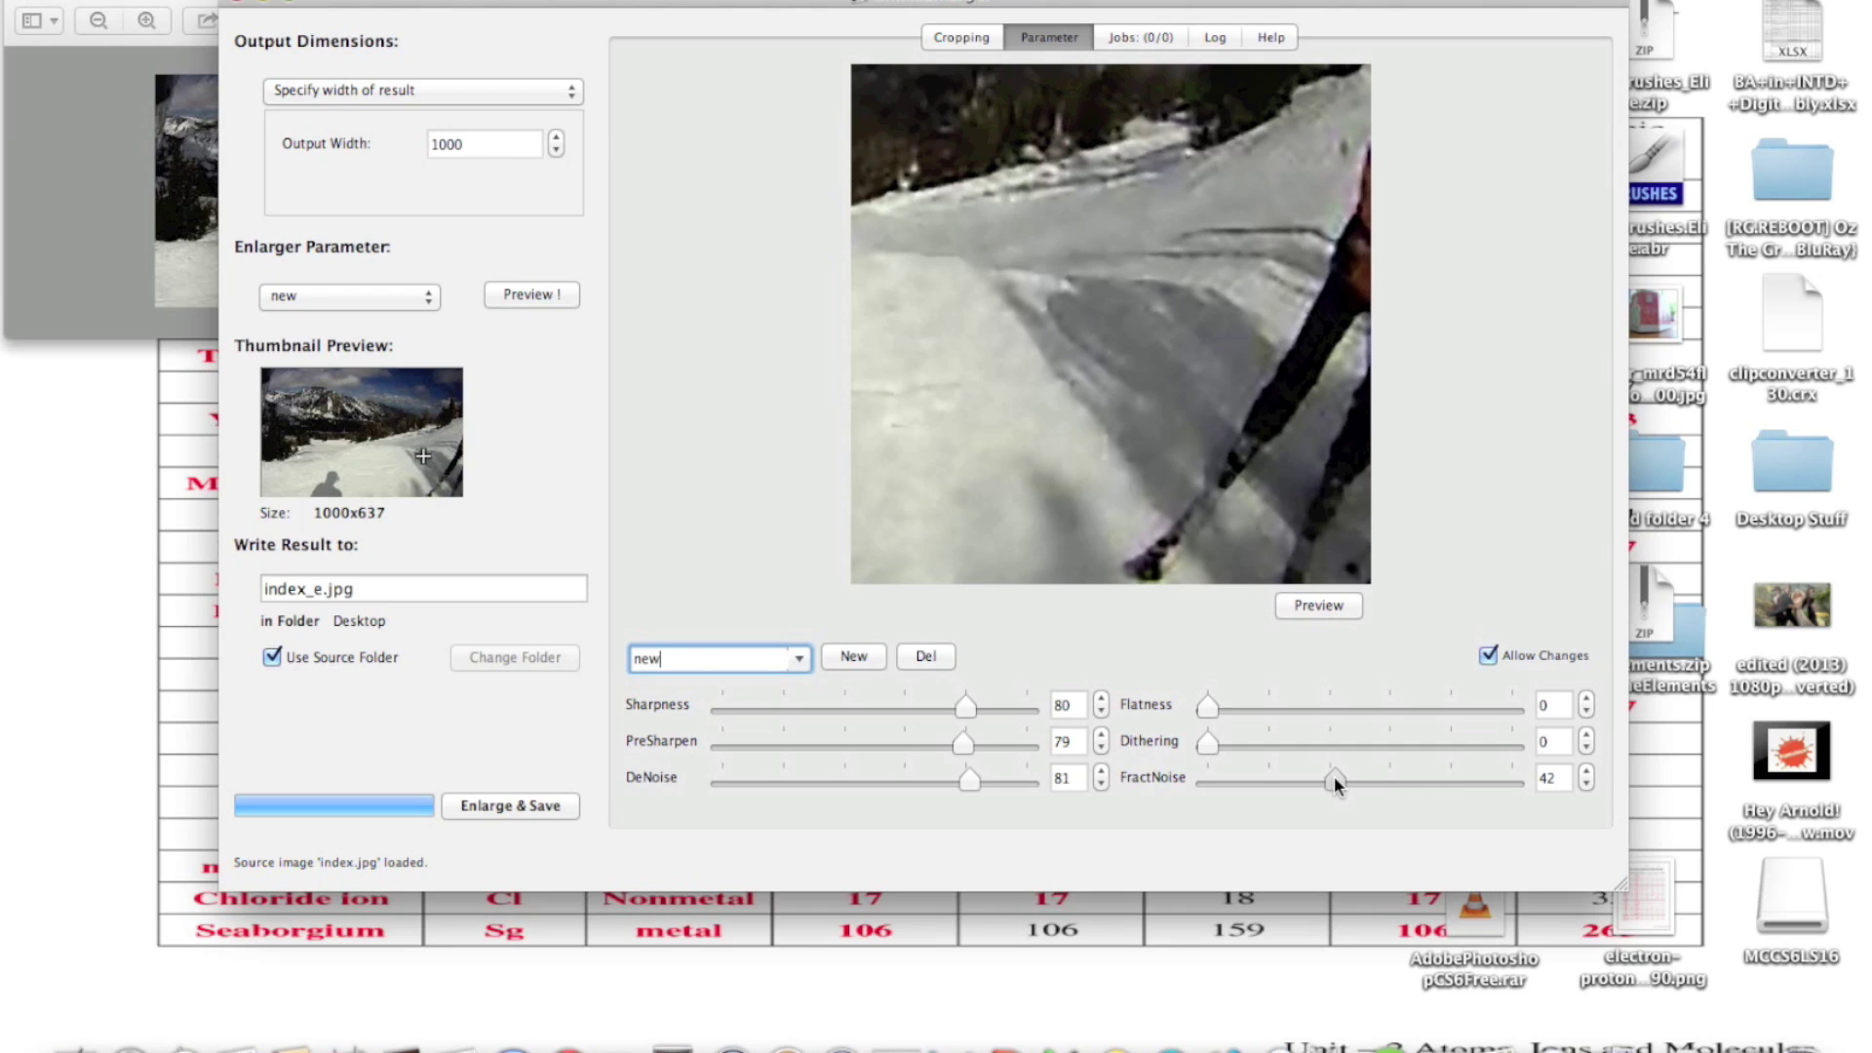
click(1350, 616)
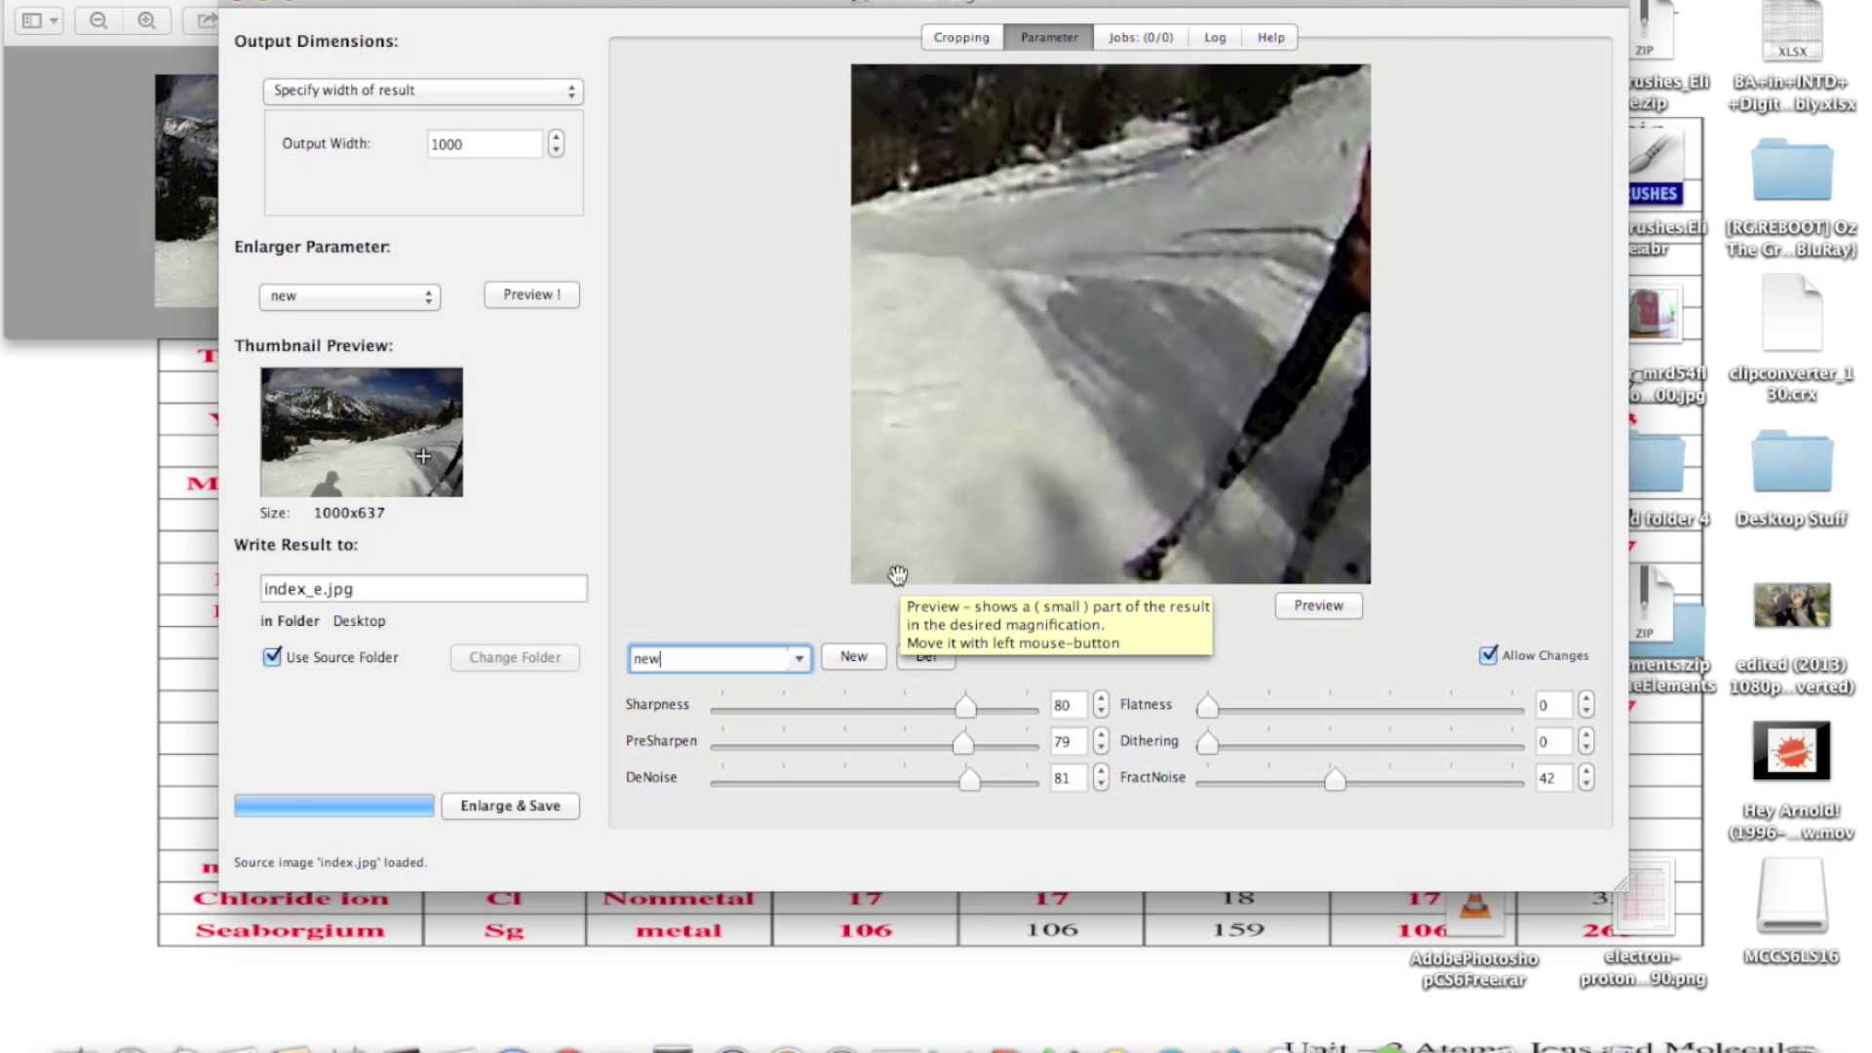
click(546, 288)
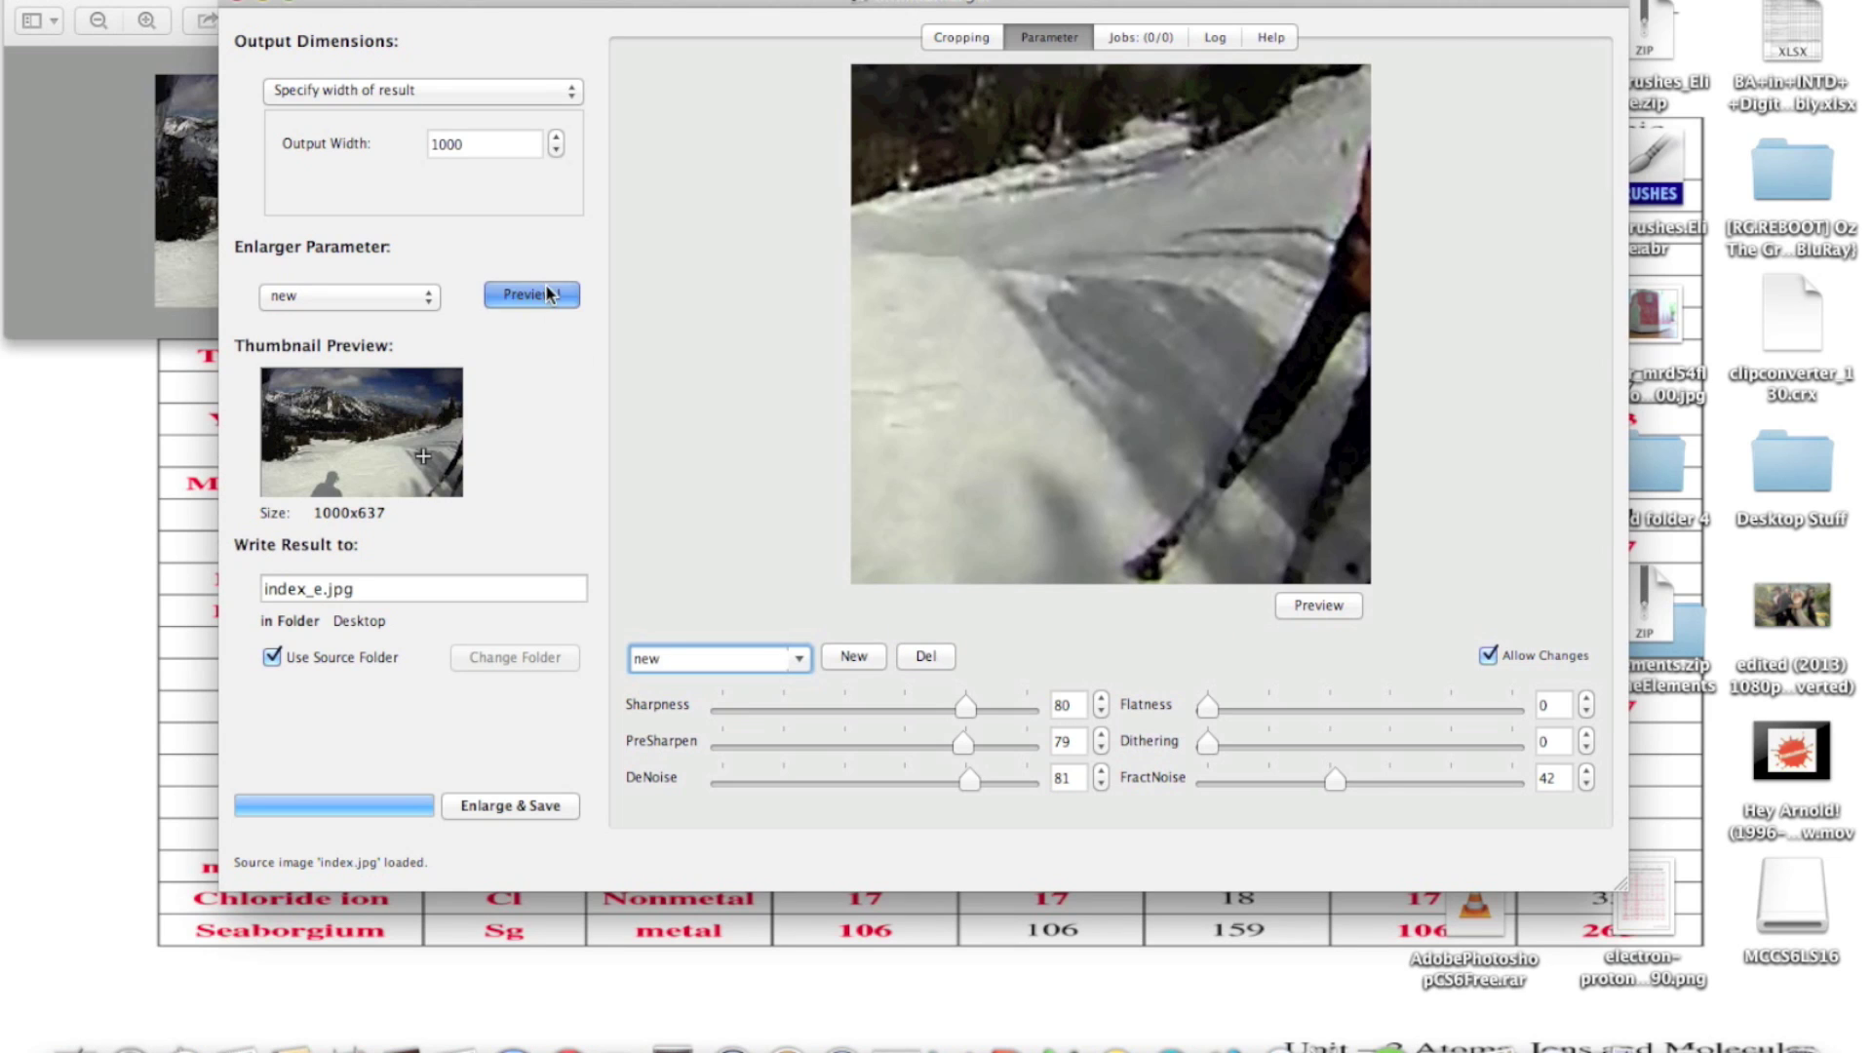
Crop the photo to a full-image square for a 1000x1000 result, recentre, and preview
click(977, 33)
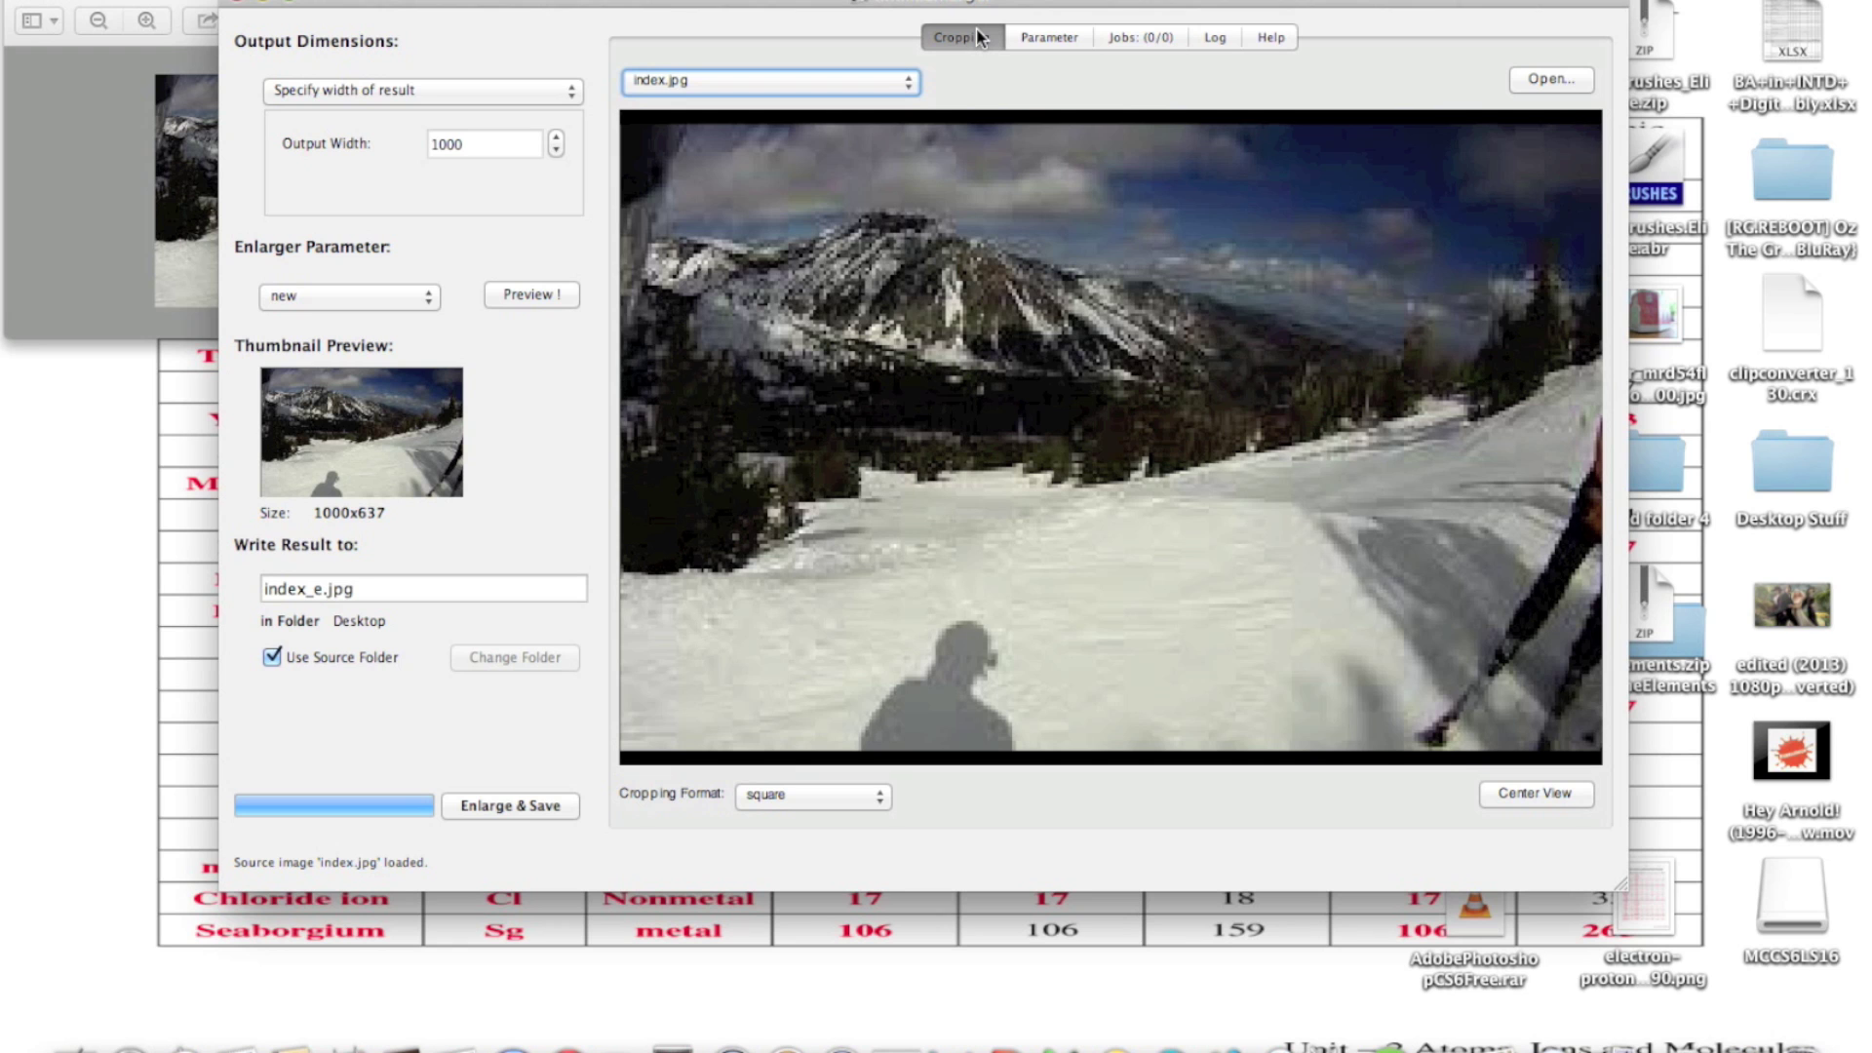
click(1041, 348)
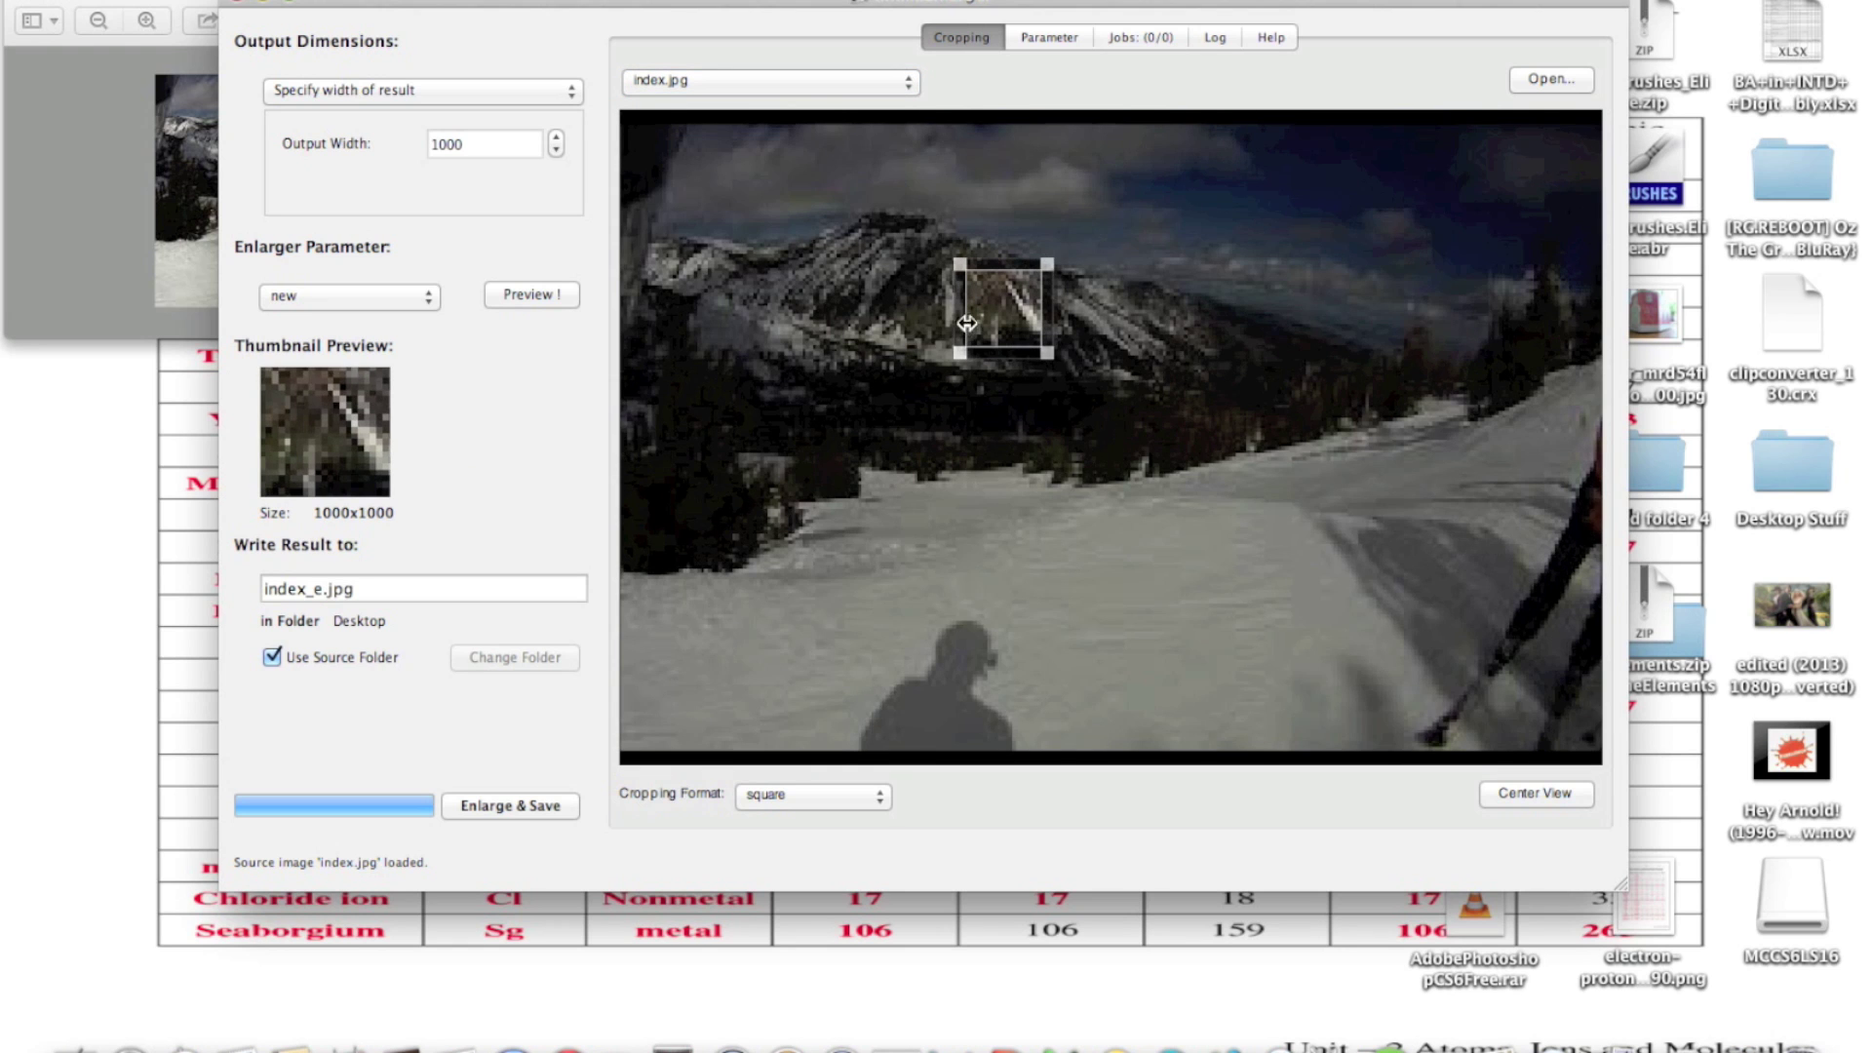
click(1002, 363)
drag(665, 149, 1589, 594)
click(1553, 794)
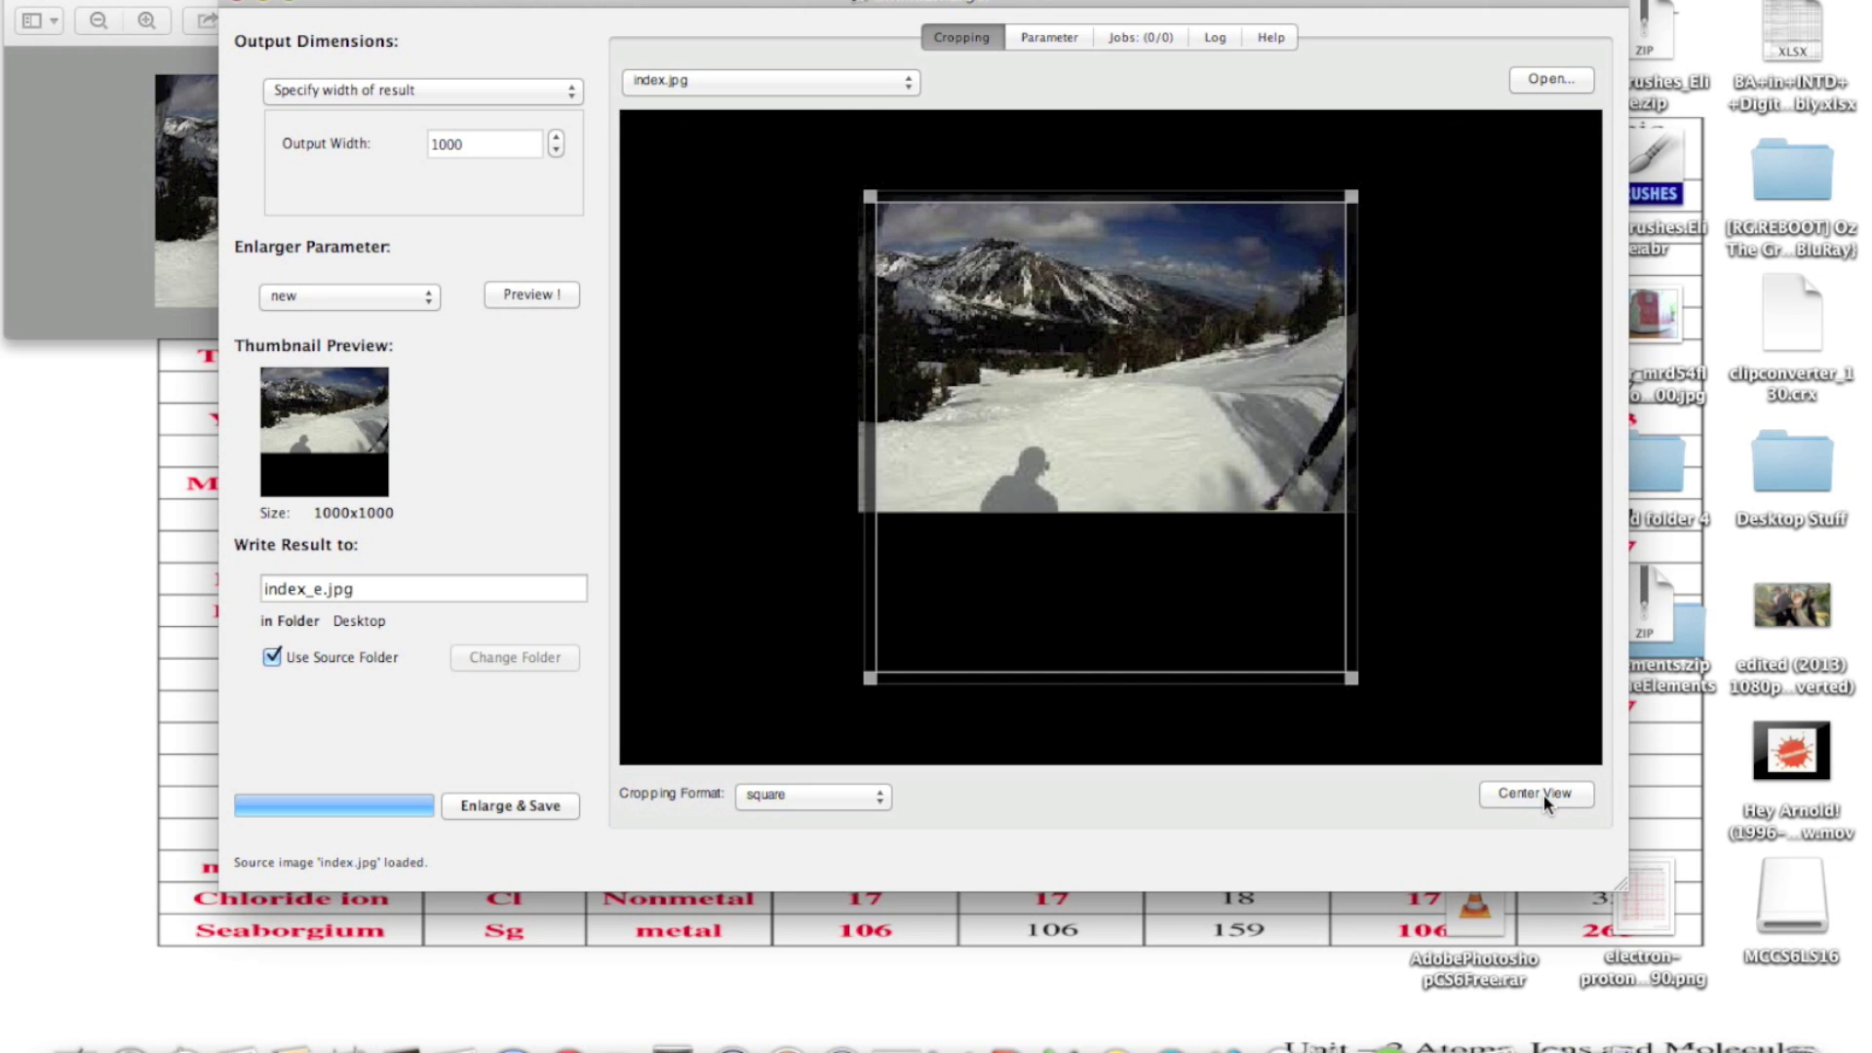
click(495, 283)
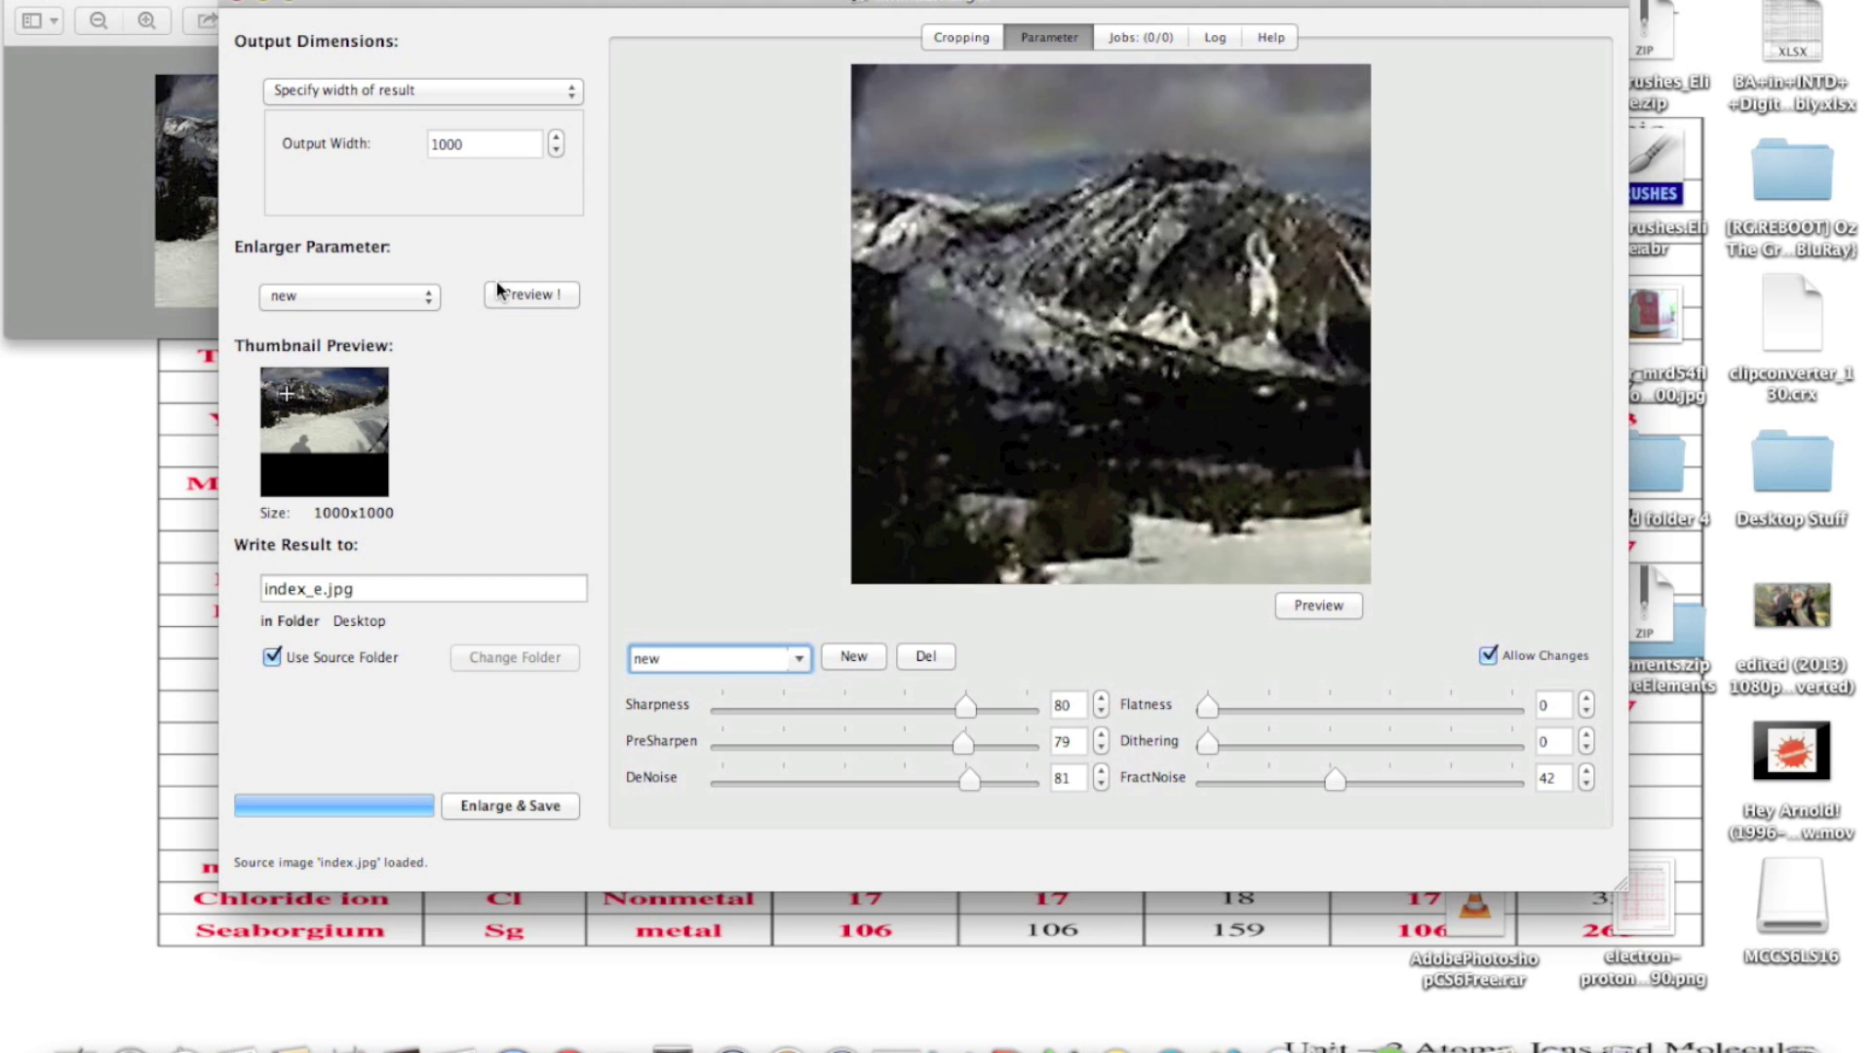
Review the Jobs, Log and Help tabs, return to Cropping, and select the output file name
click(1162, 41)
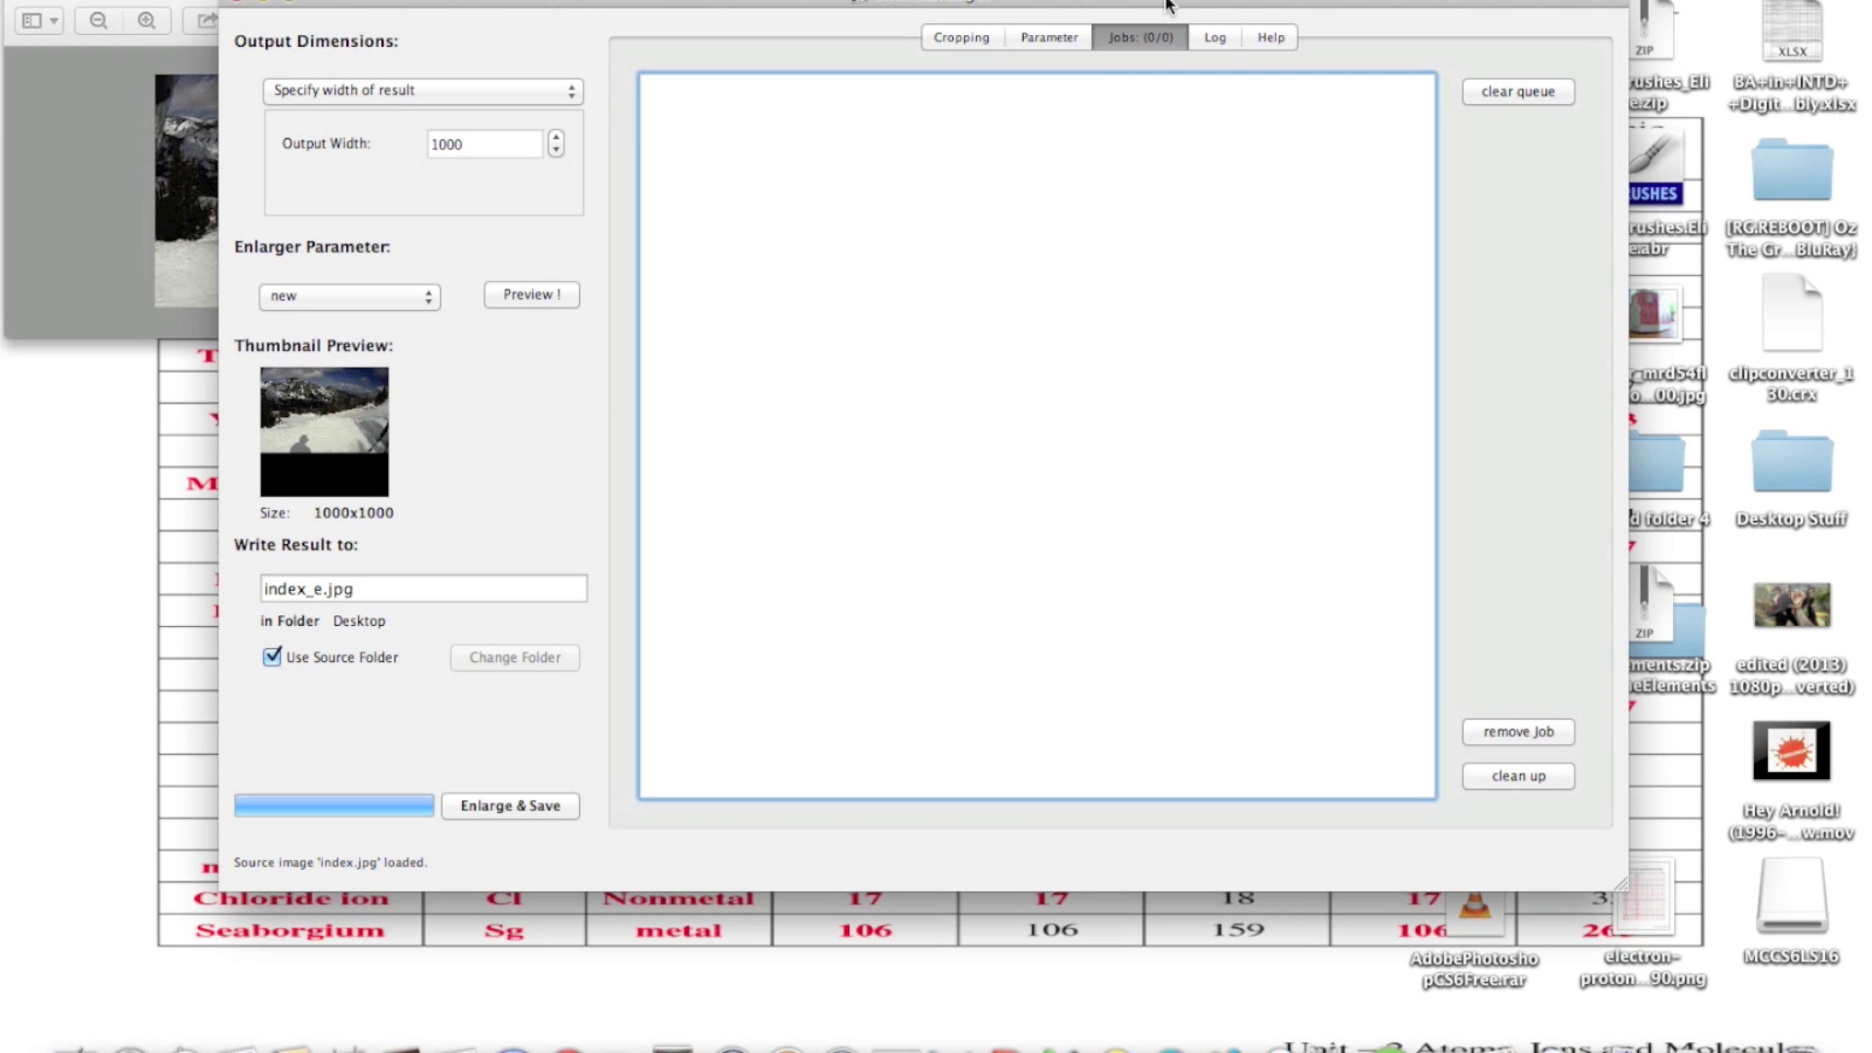
click(1206, 41)
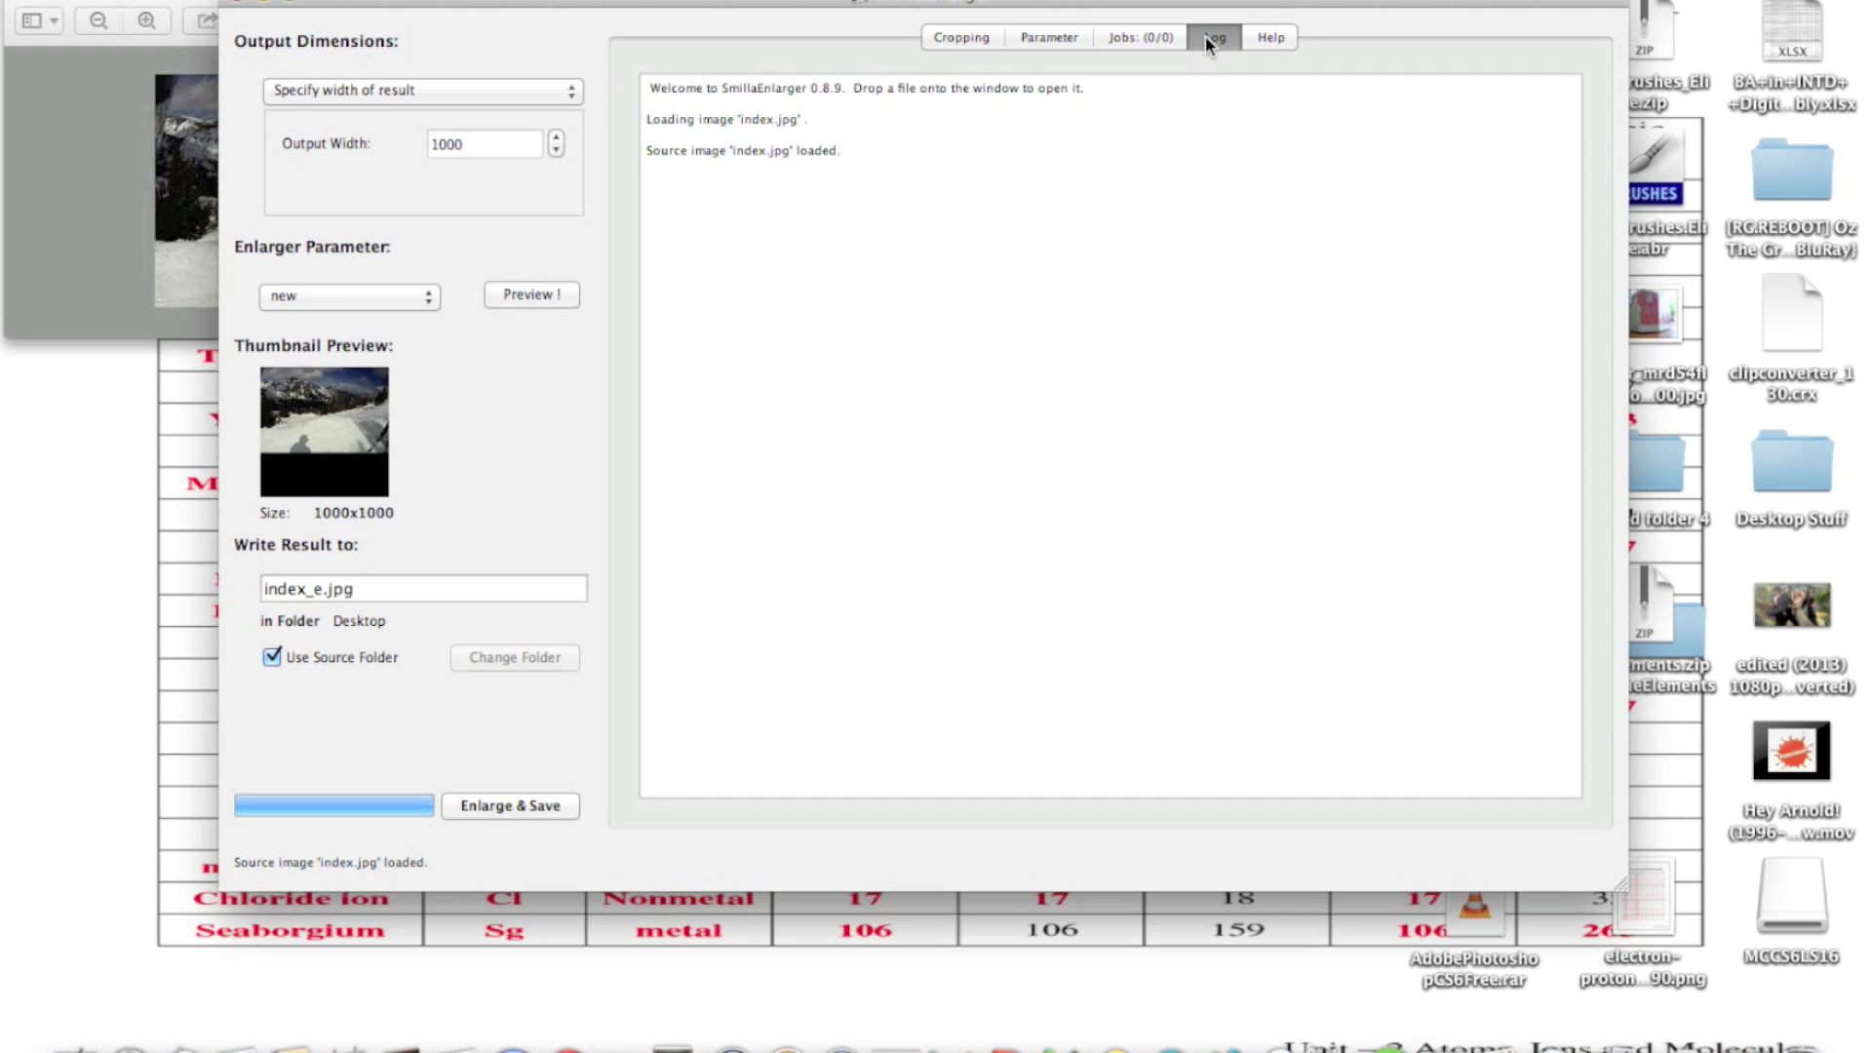
click(1271, 39)
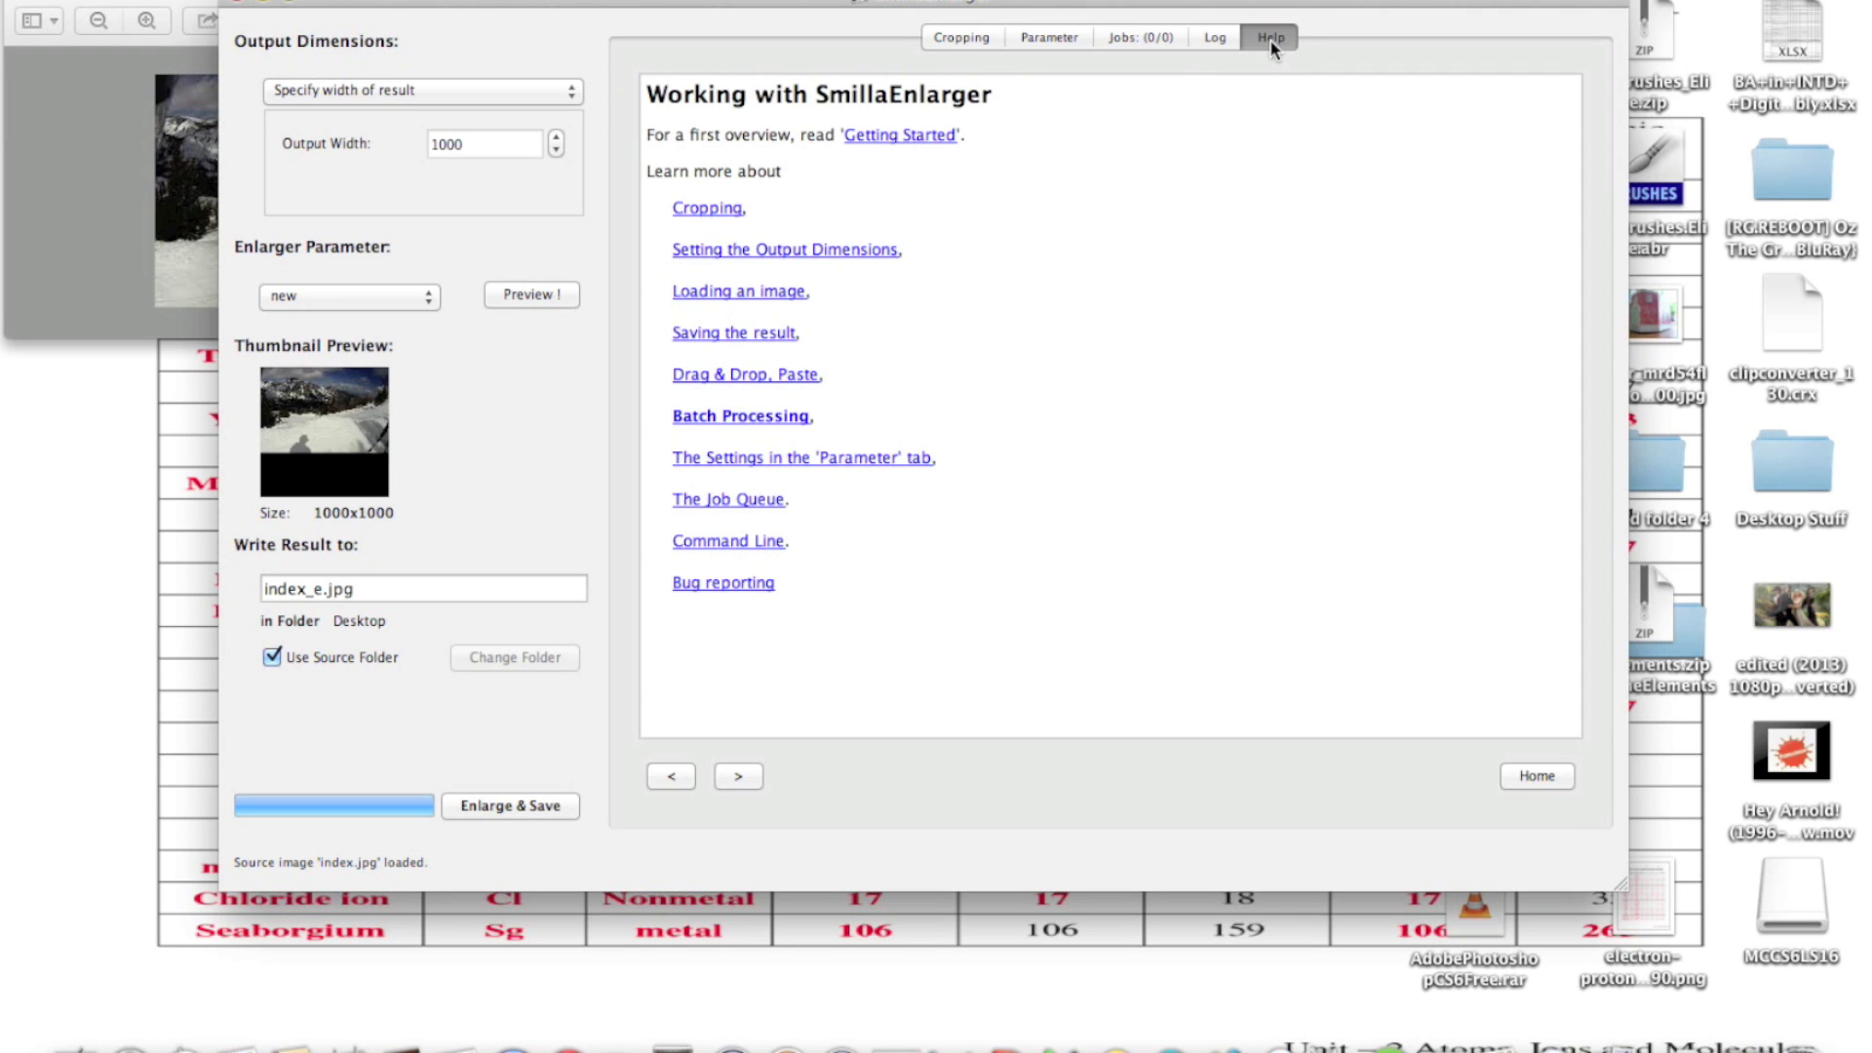
click(967, 44)
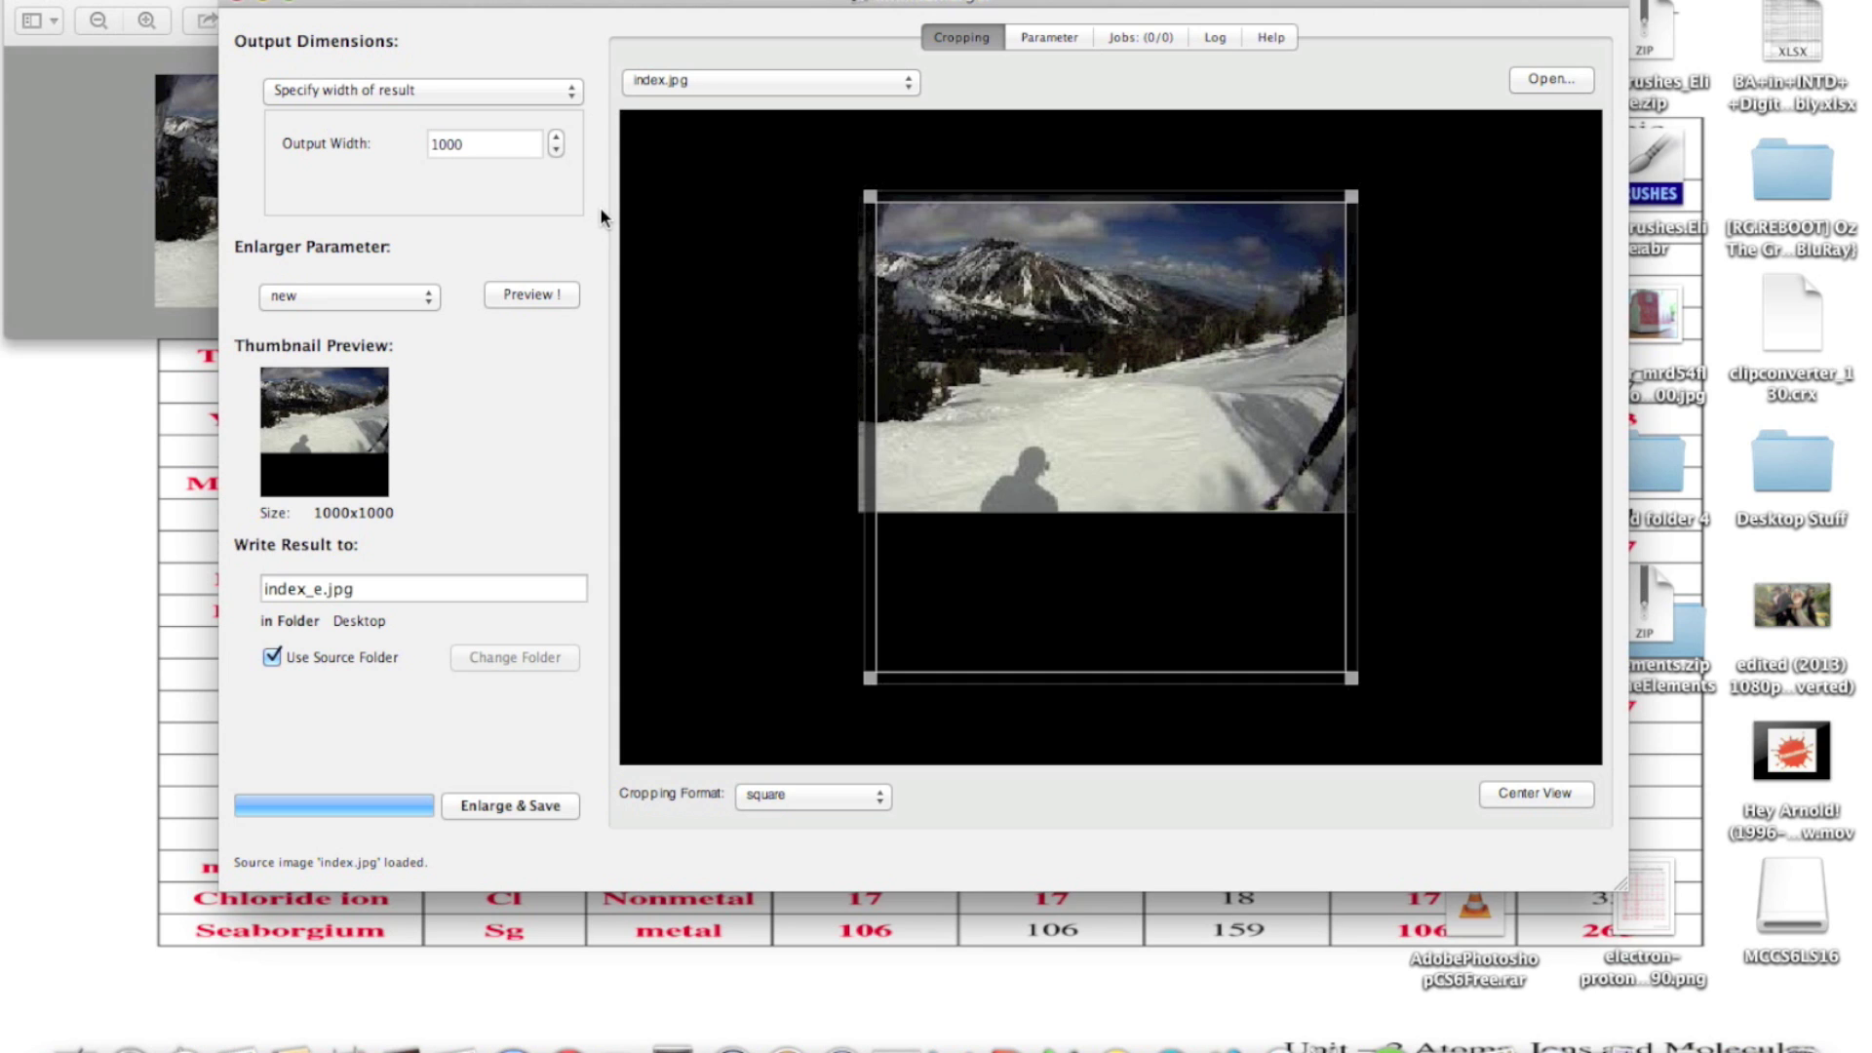
double_click(321, 585)
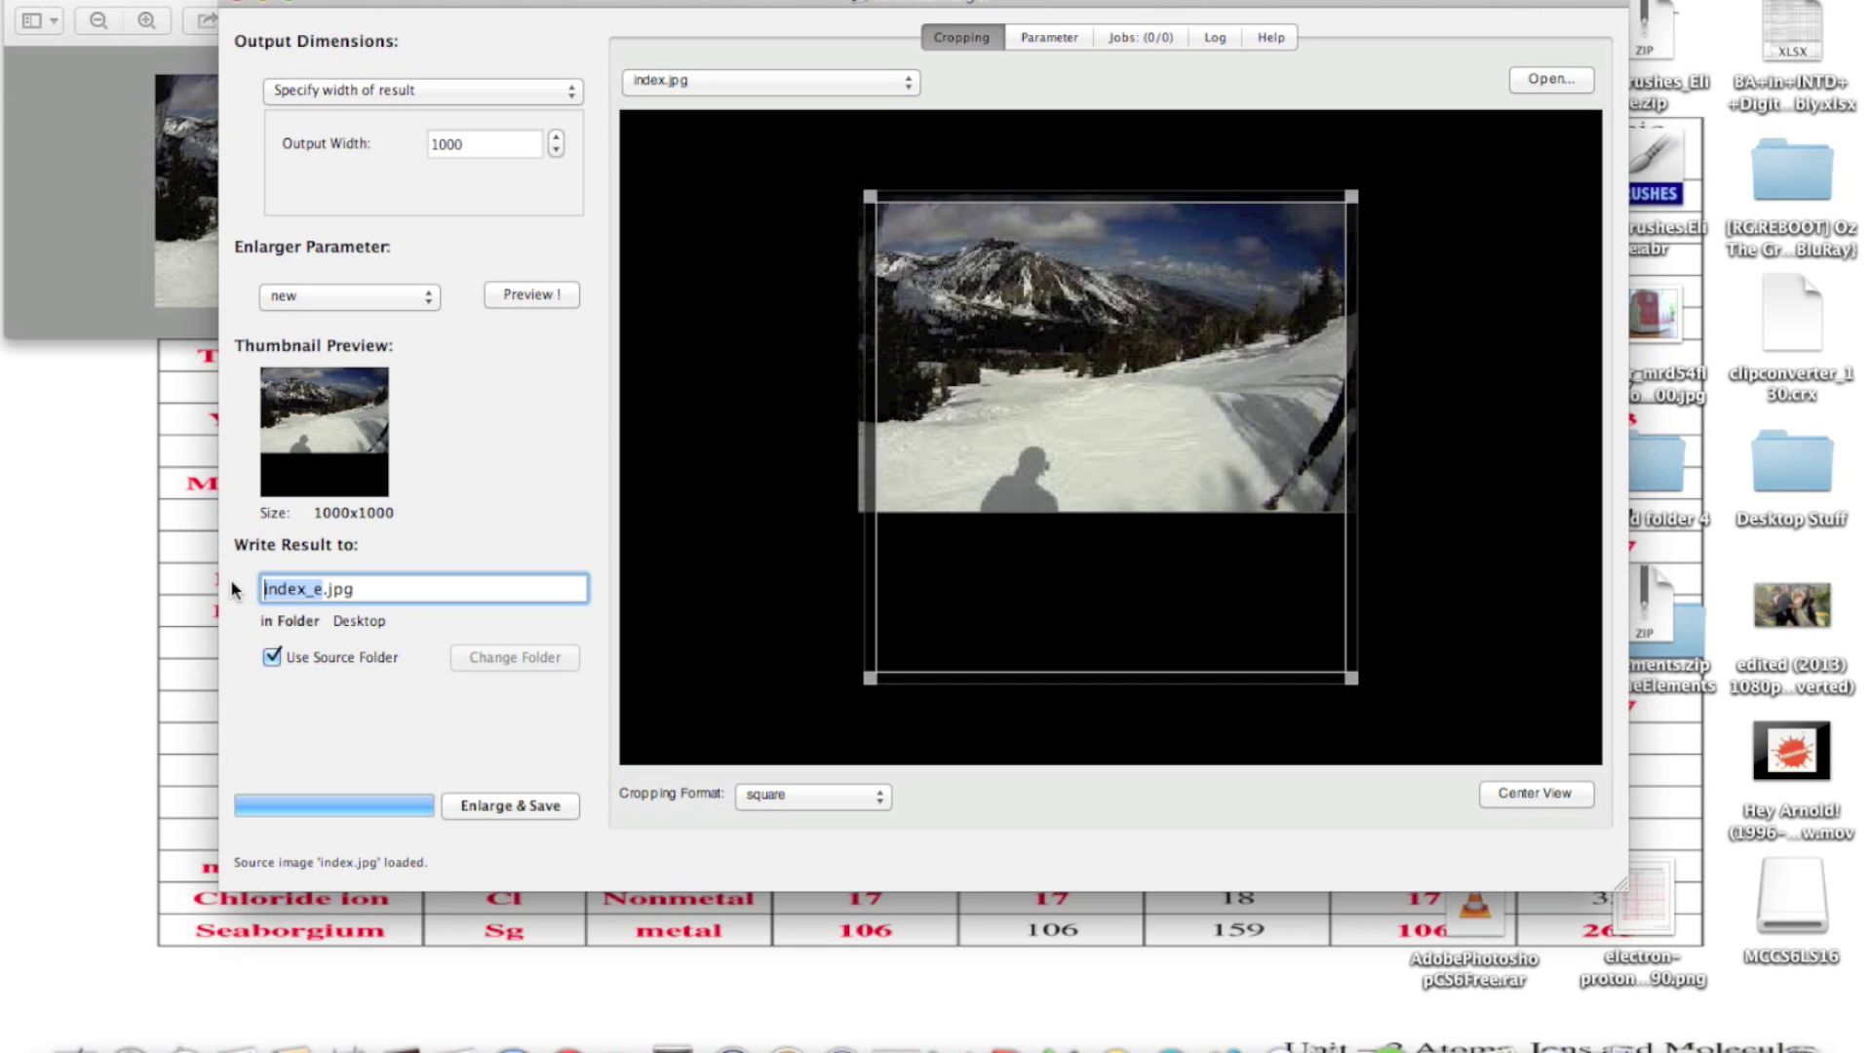
Name the output skiphoto, turn off Use Source Folder, and bring up the destination folder dialog
text(skiphoto)
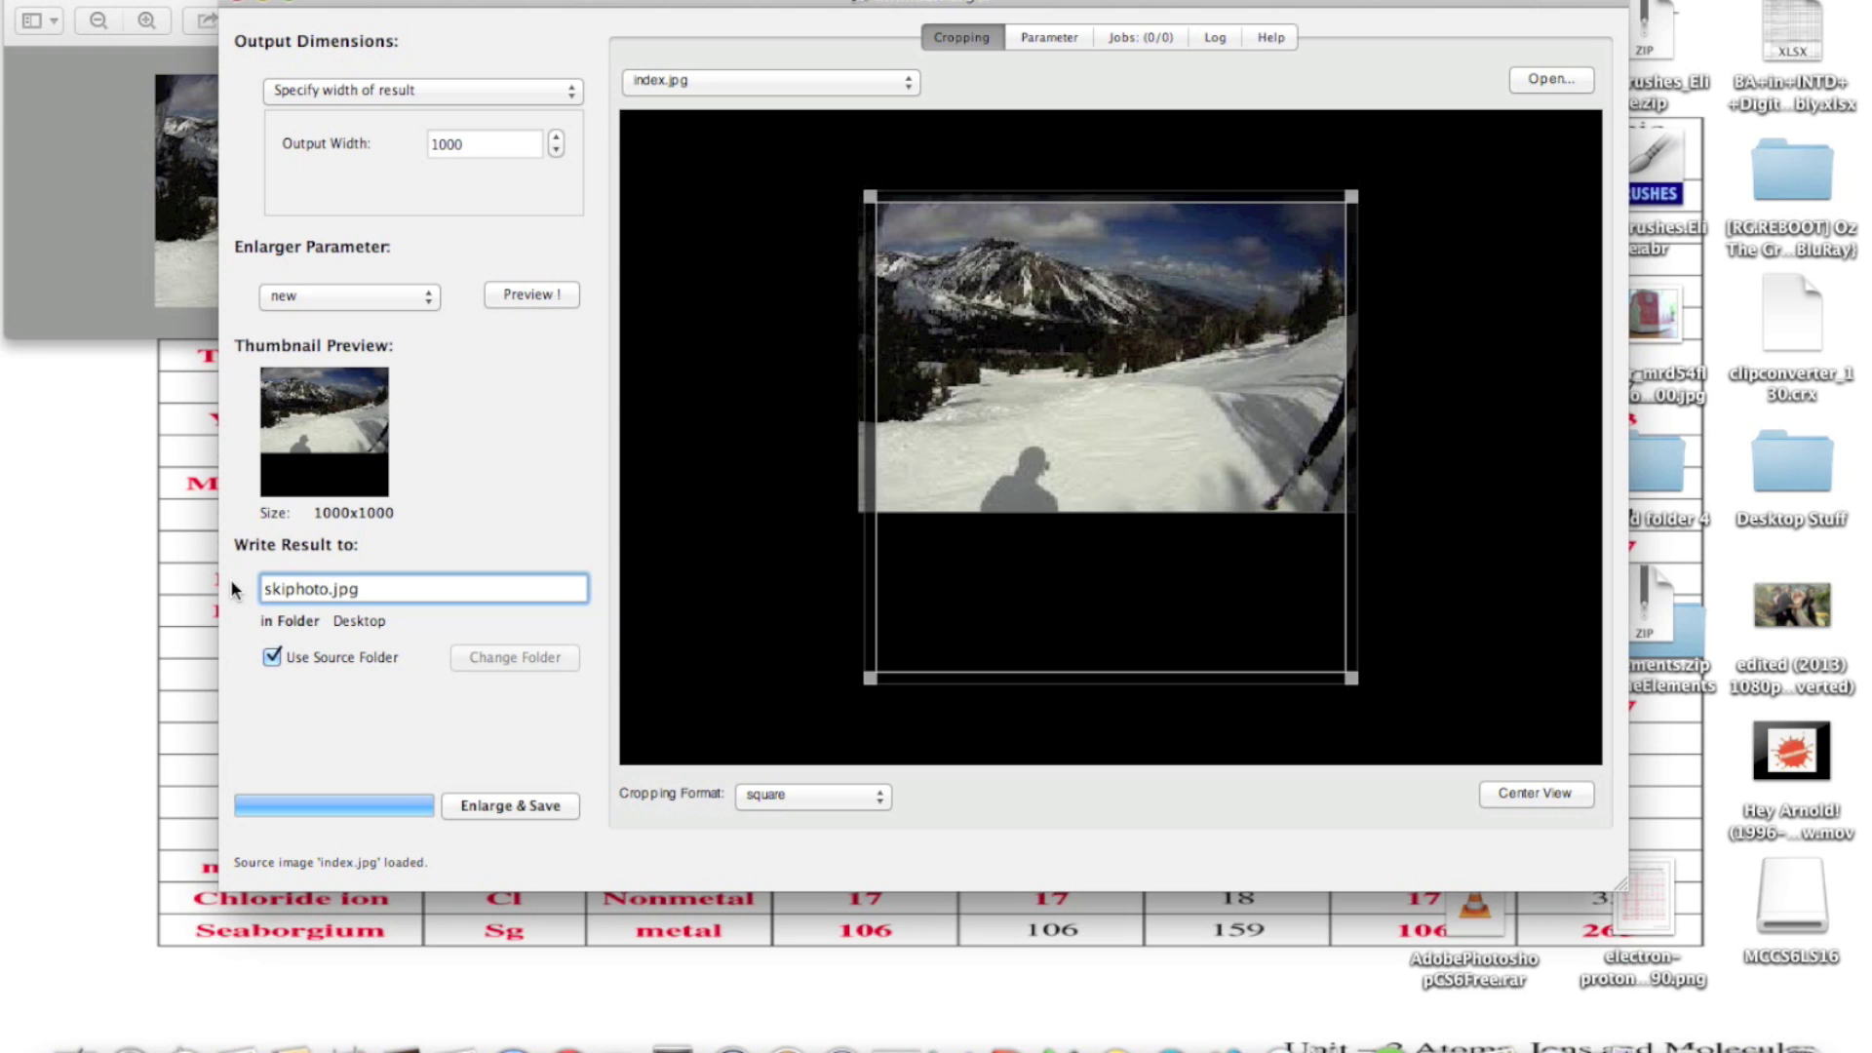
click(314, 657)
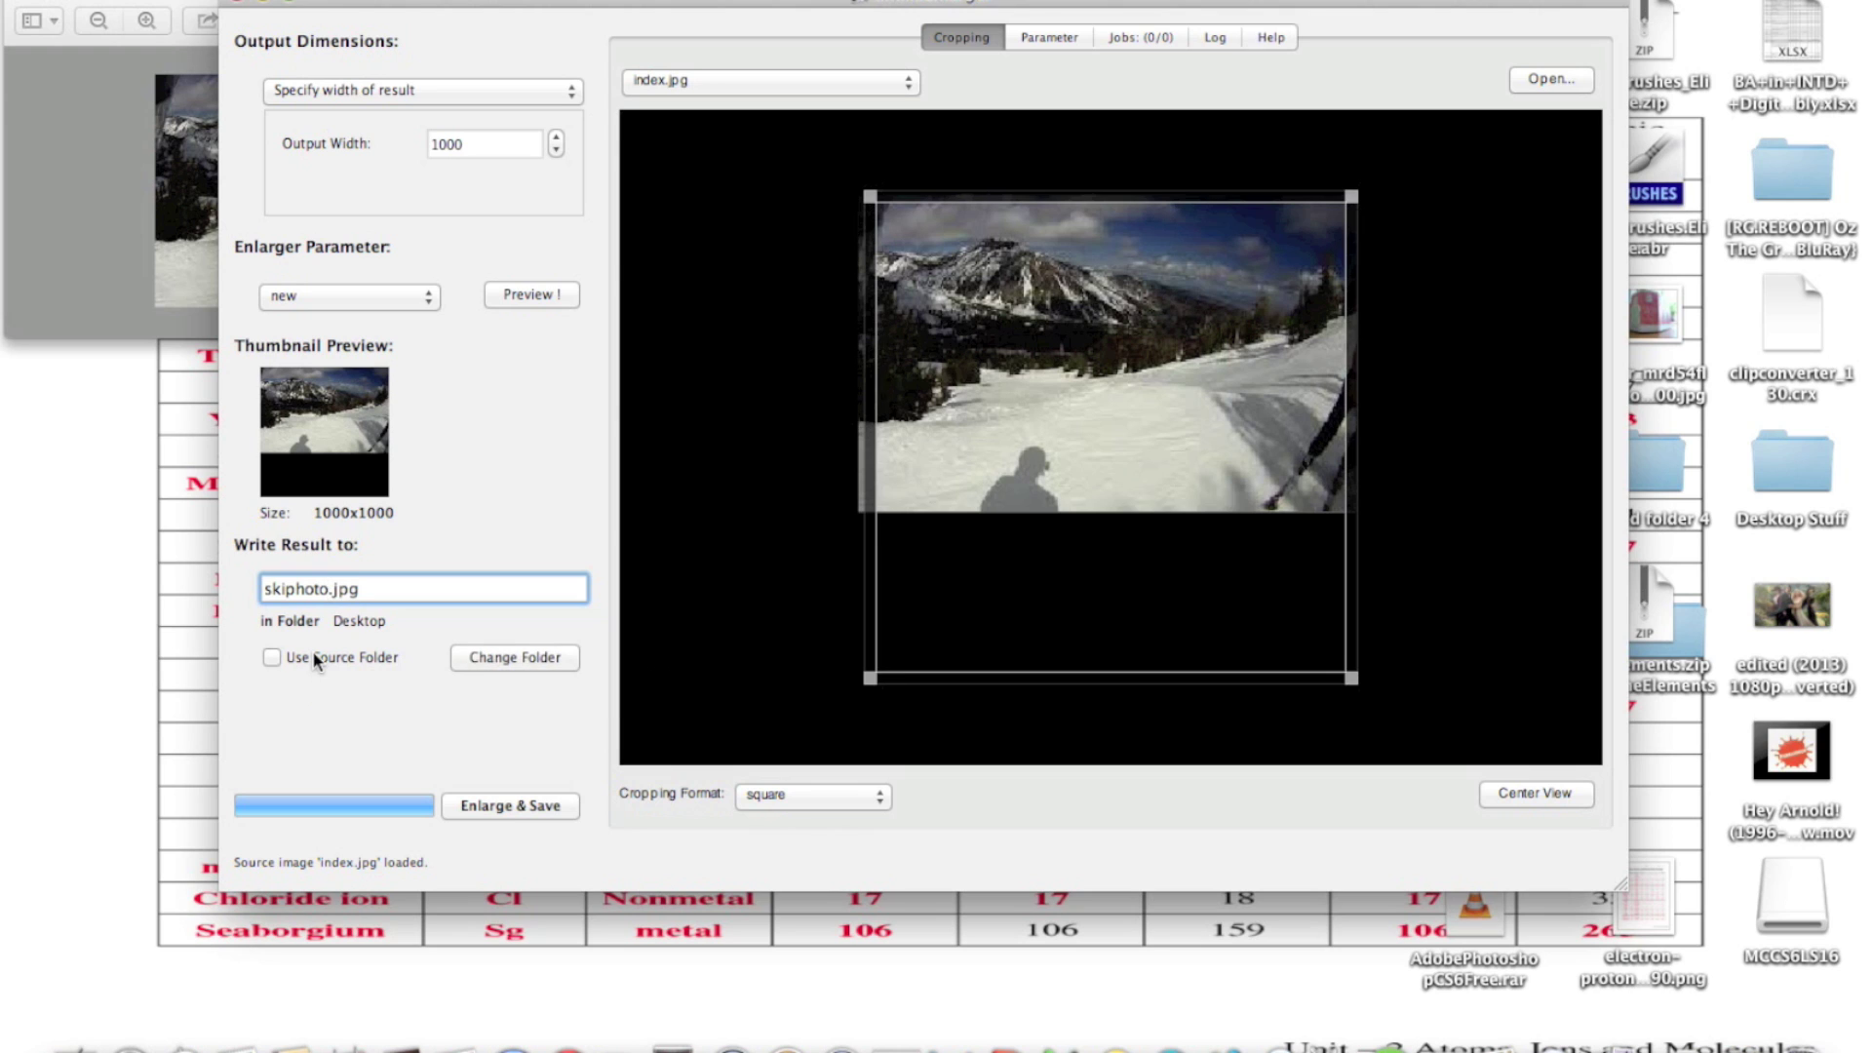
click(500, 659)
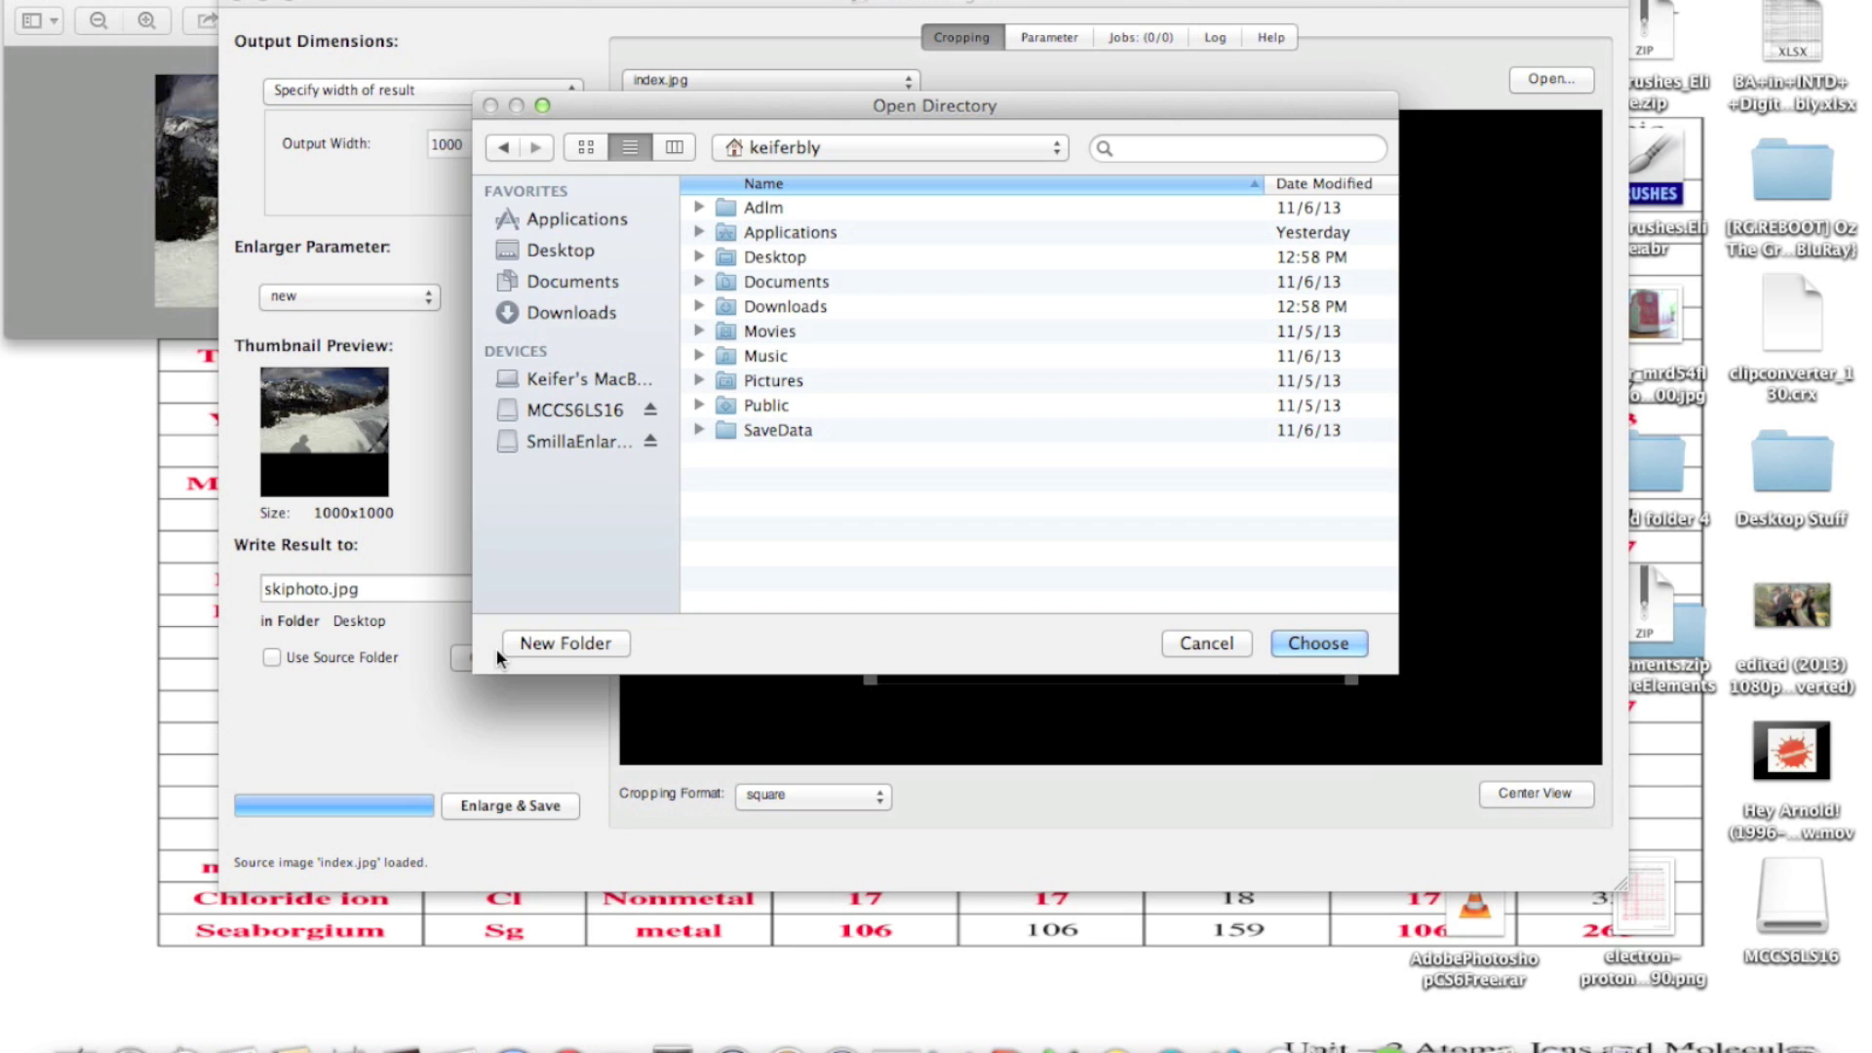
Save the 1000x1000 enlargement to the Desktop as skiphoto.jpg and drag the window down
click(587, 250)
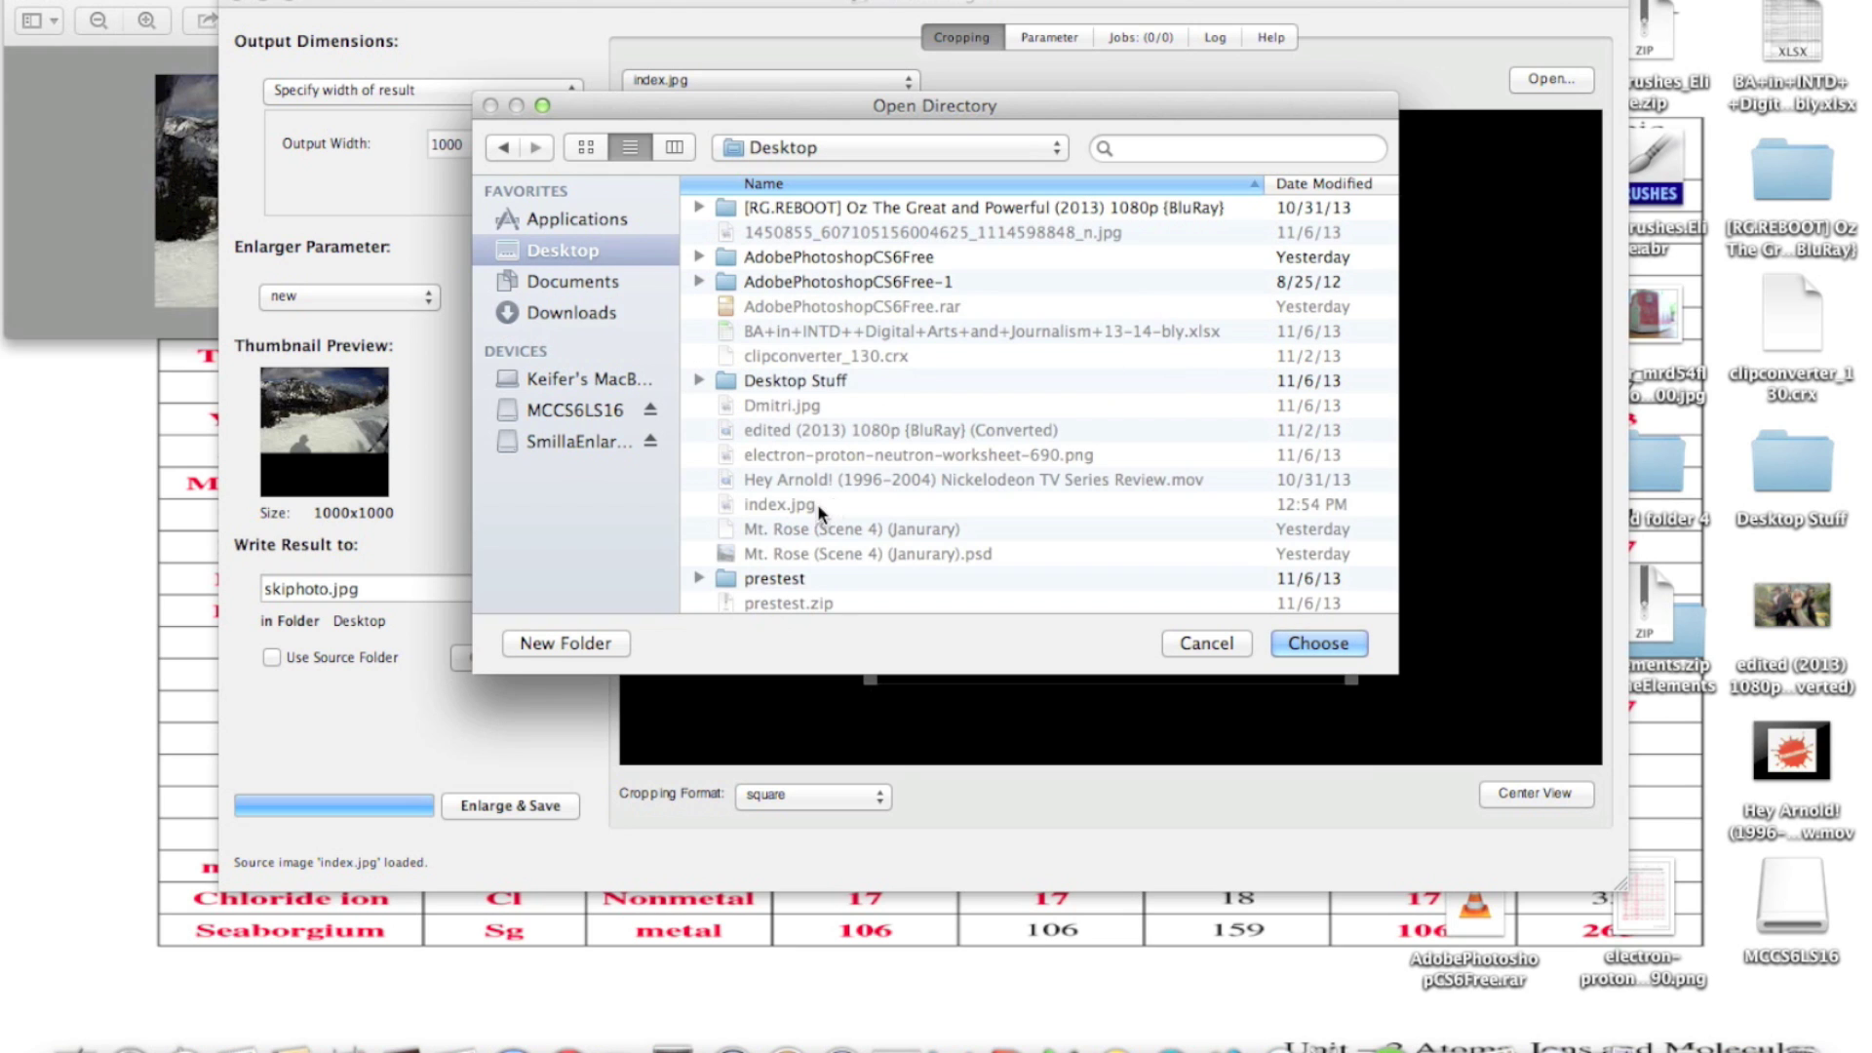
click(1316, 643)
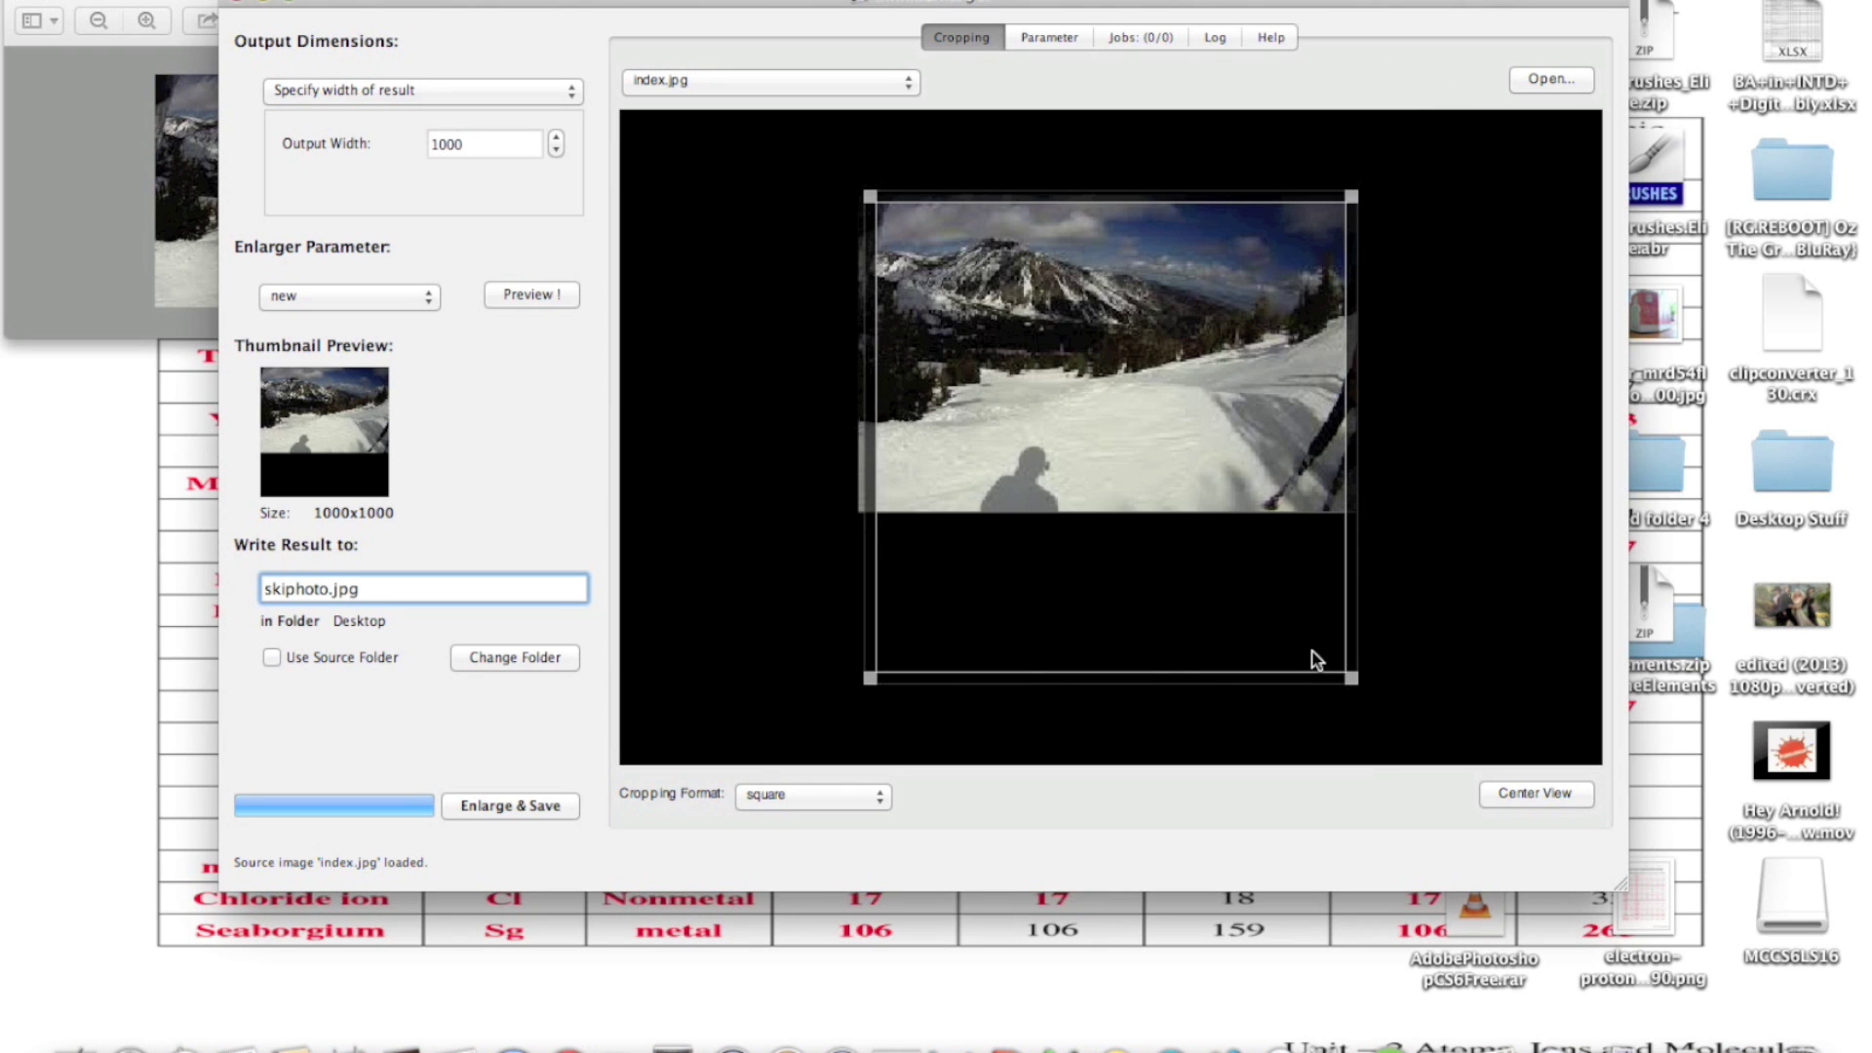
click(529, 801)
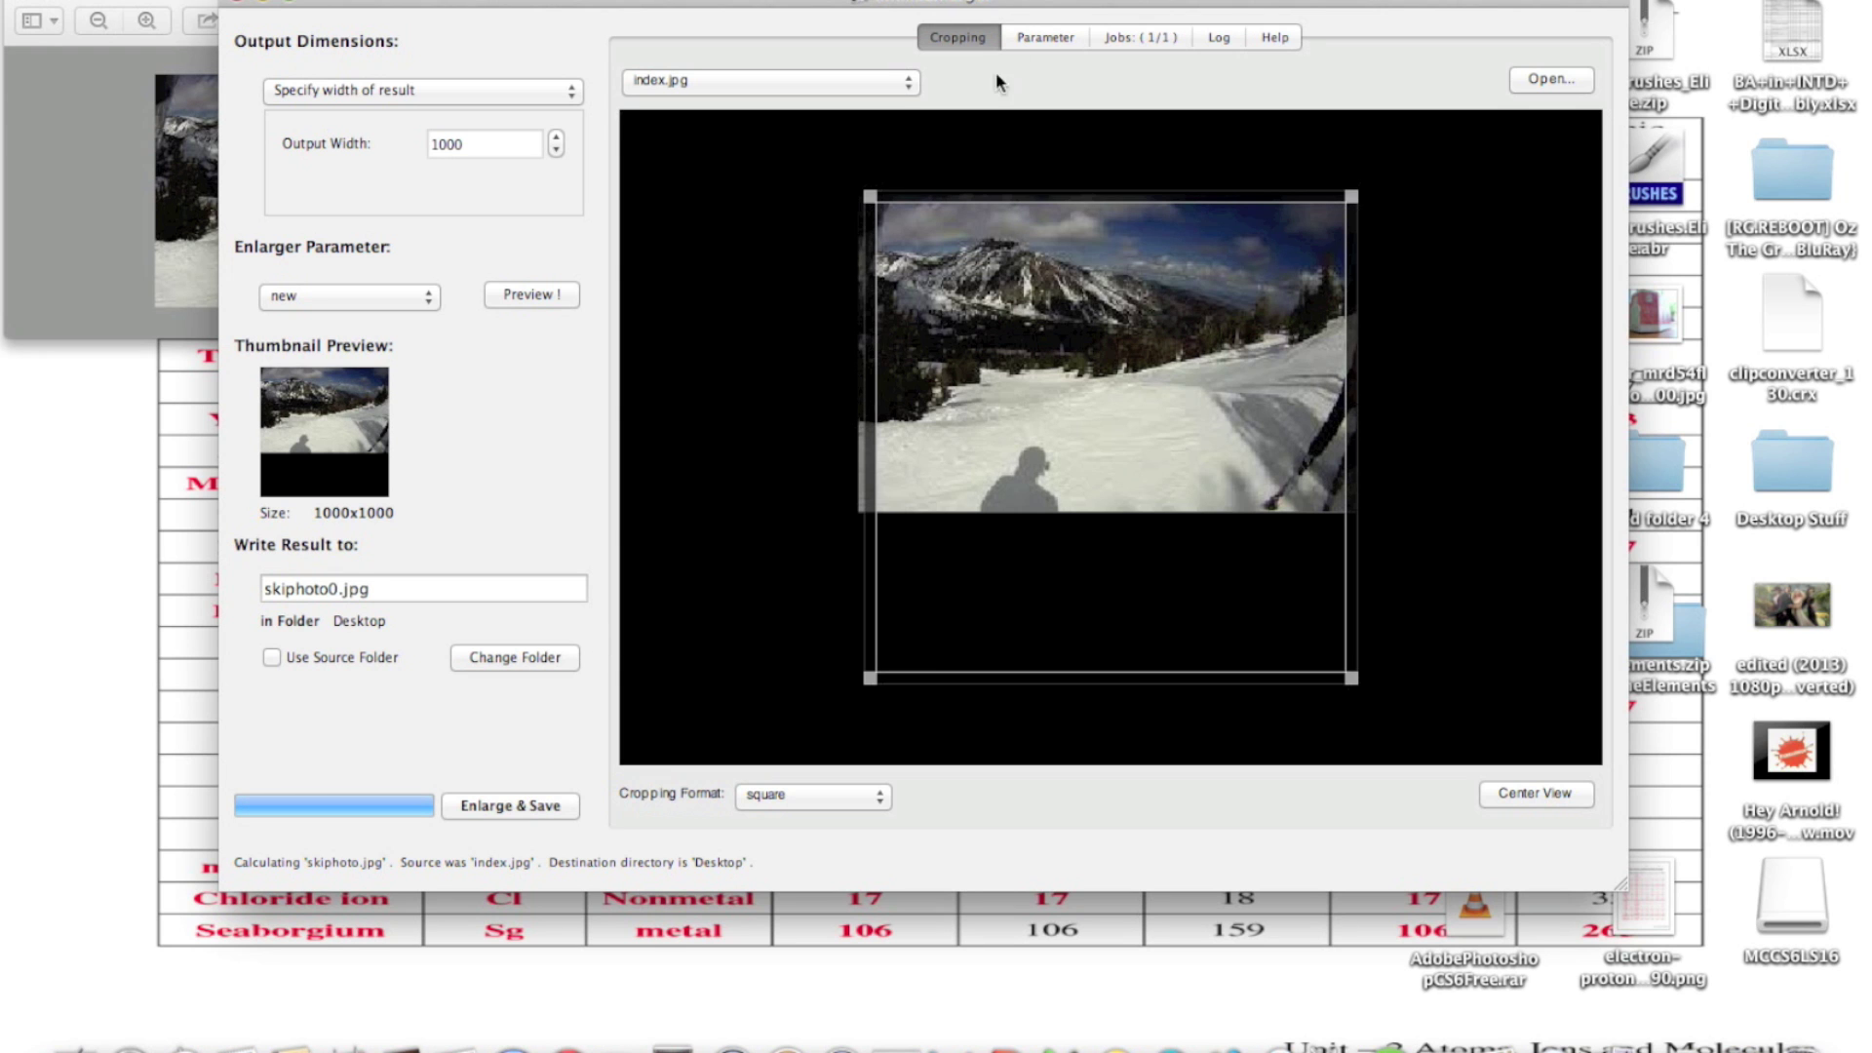
drag(1063, 3, 287, 805)
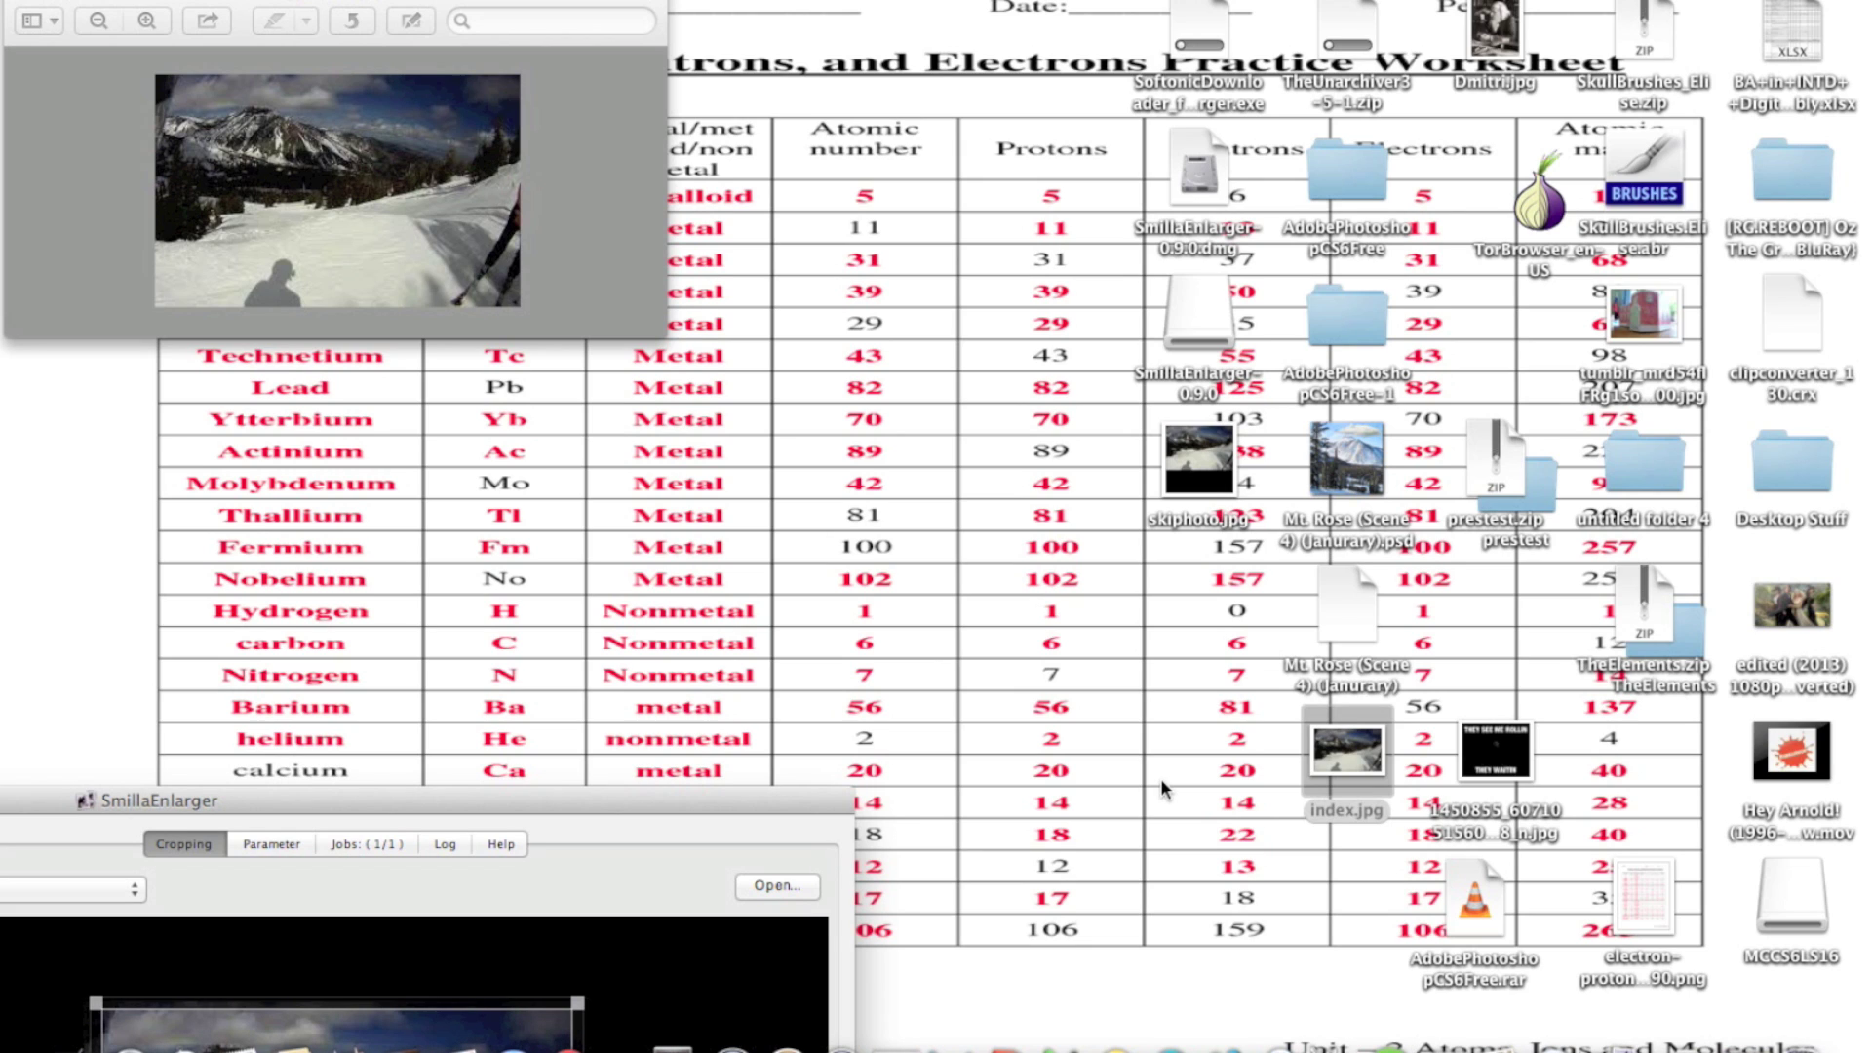
View skiphoto.jpg in Preview to check the enlarged ski-slope shot, then close it
click(1213, 527)
double_click(1213, 527)
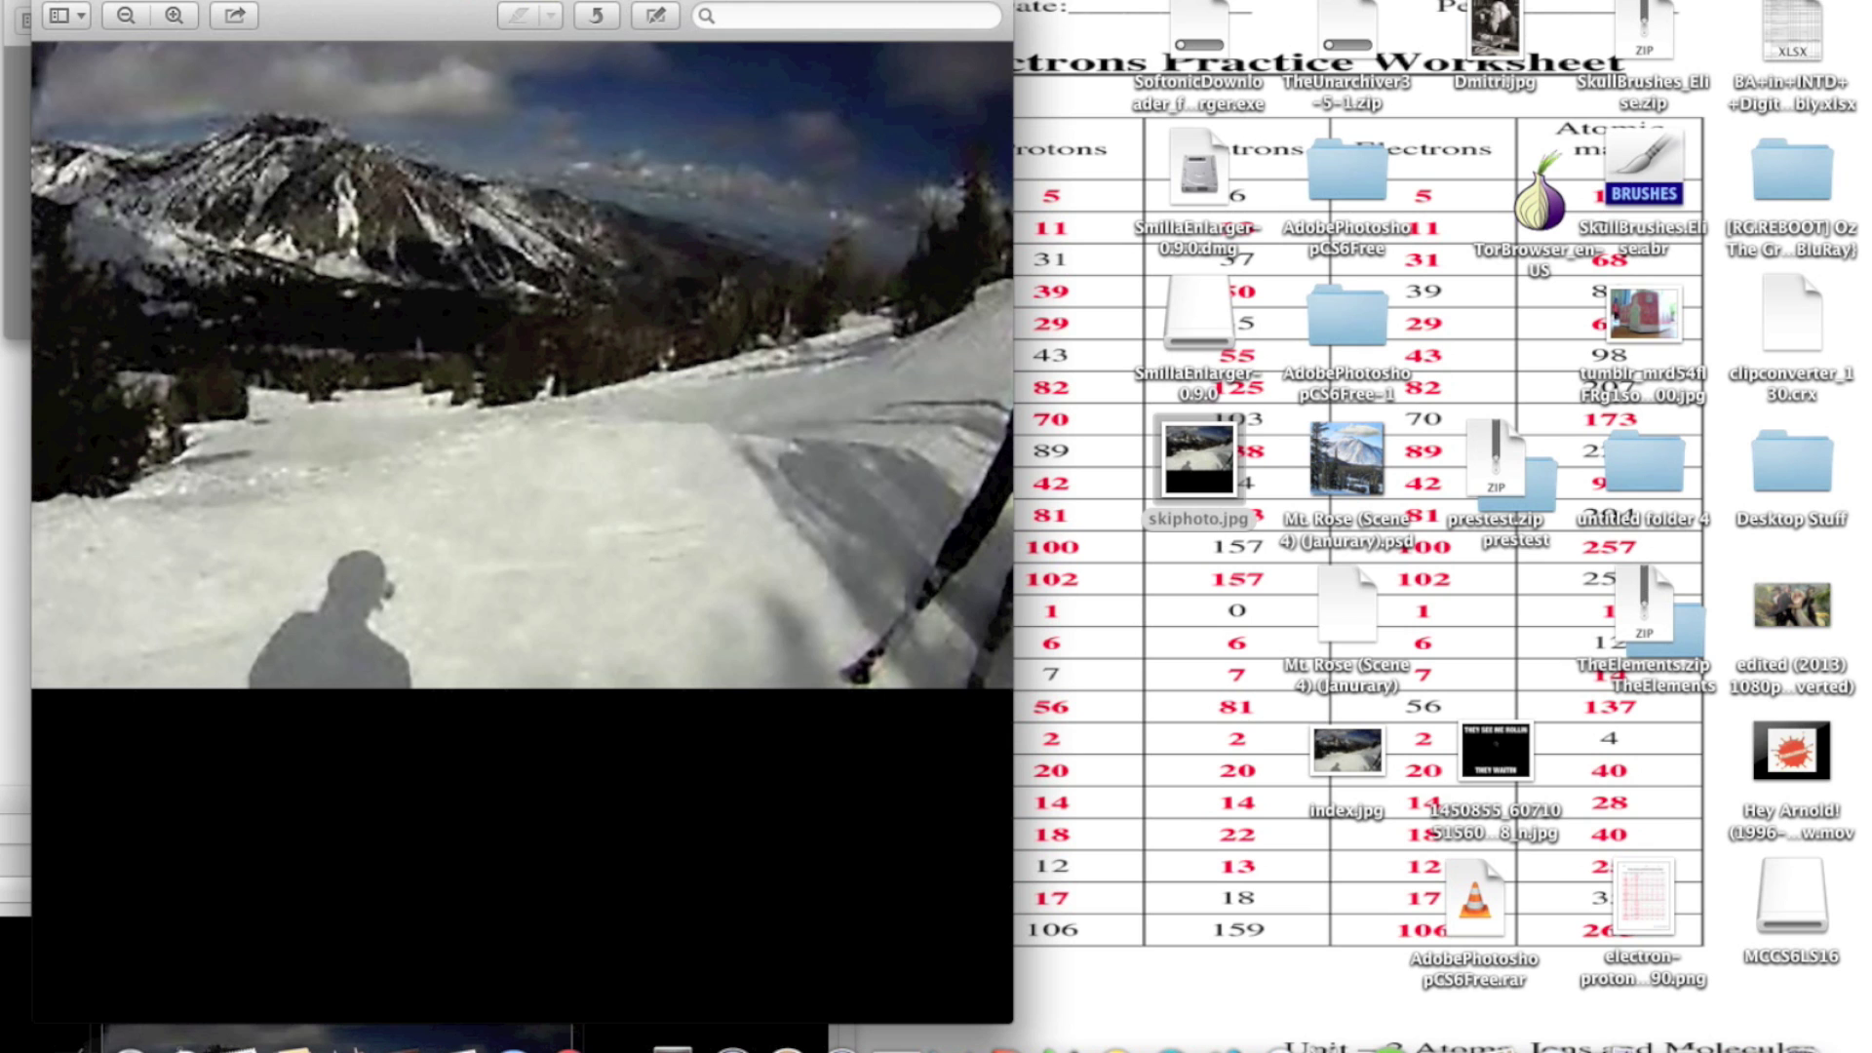
click(47, 6)
click(15, 4)
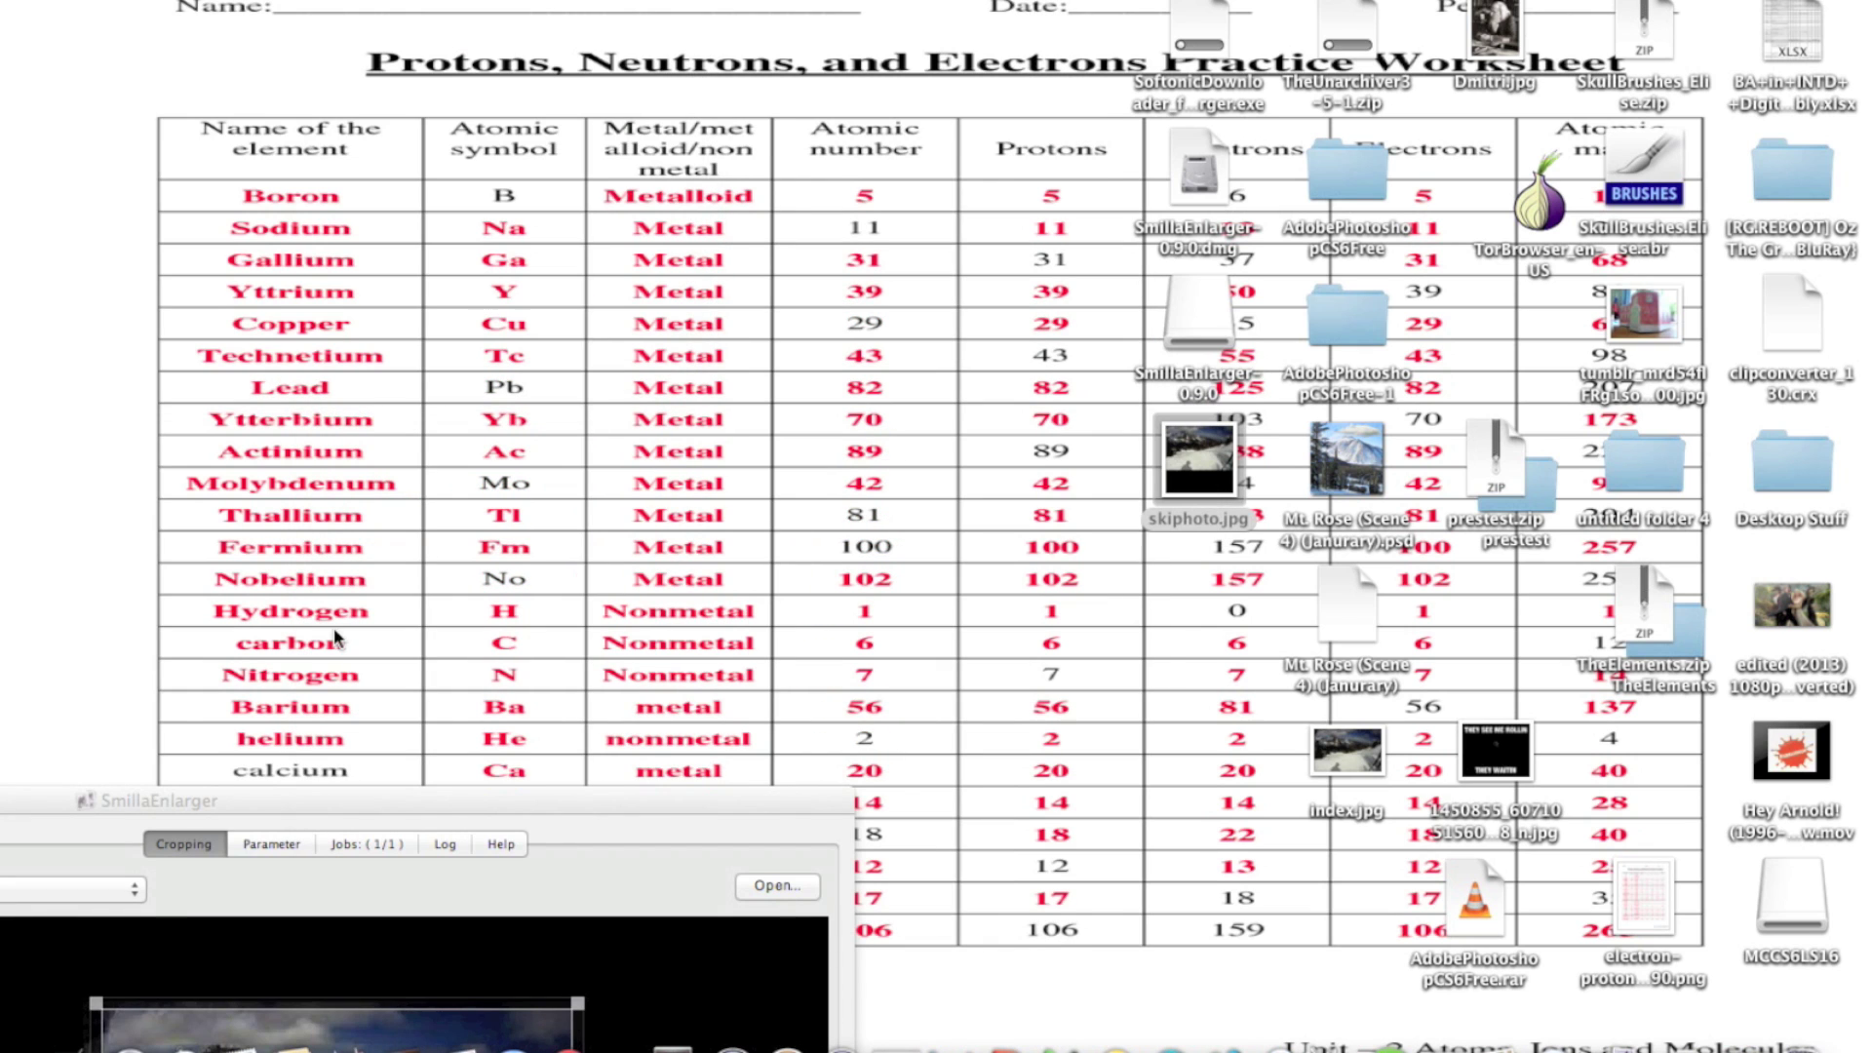
Close the old enlarger window and launch SmillaEnlarger from its disk image
drag(424, 801, 1045, 317)
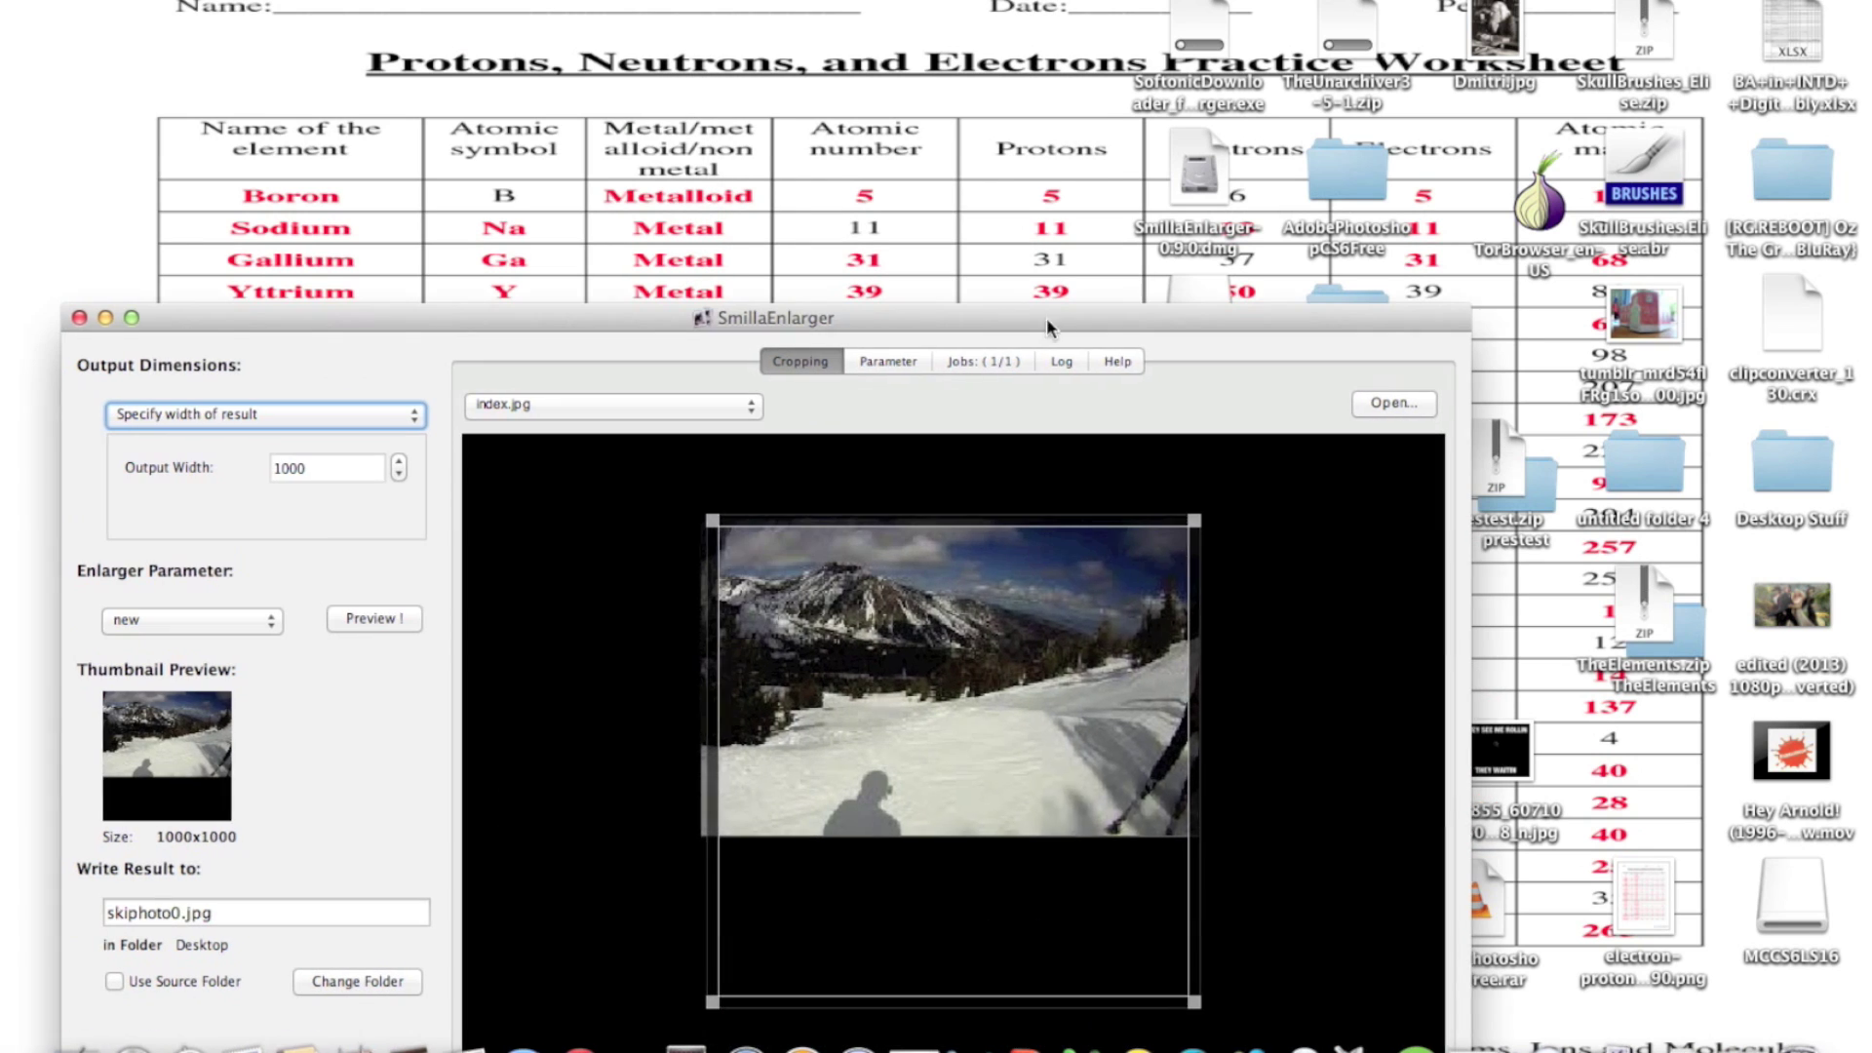
click(82, 322)
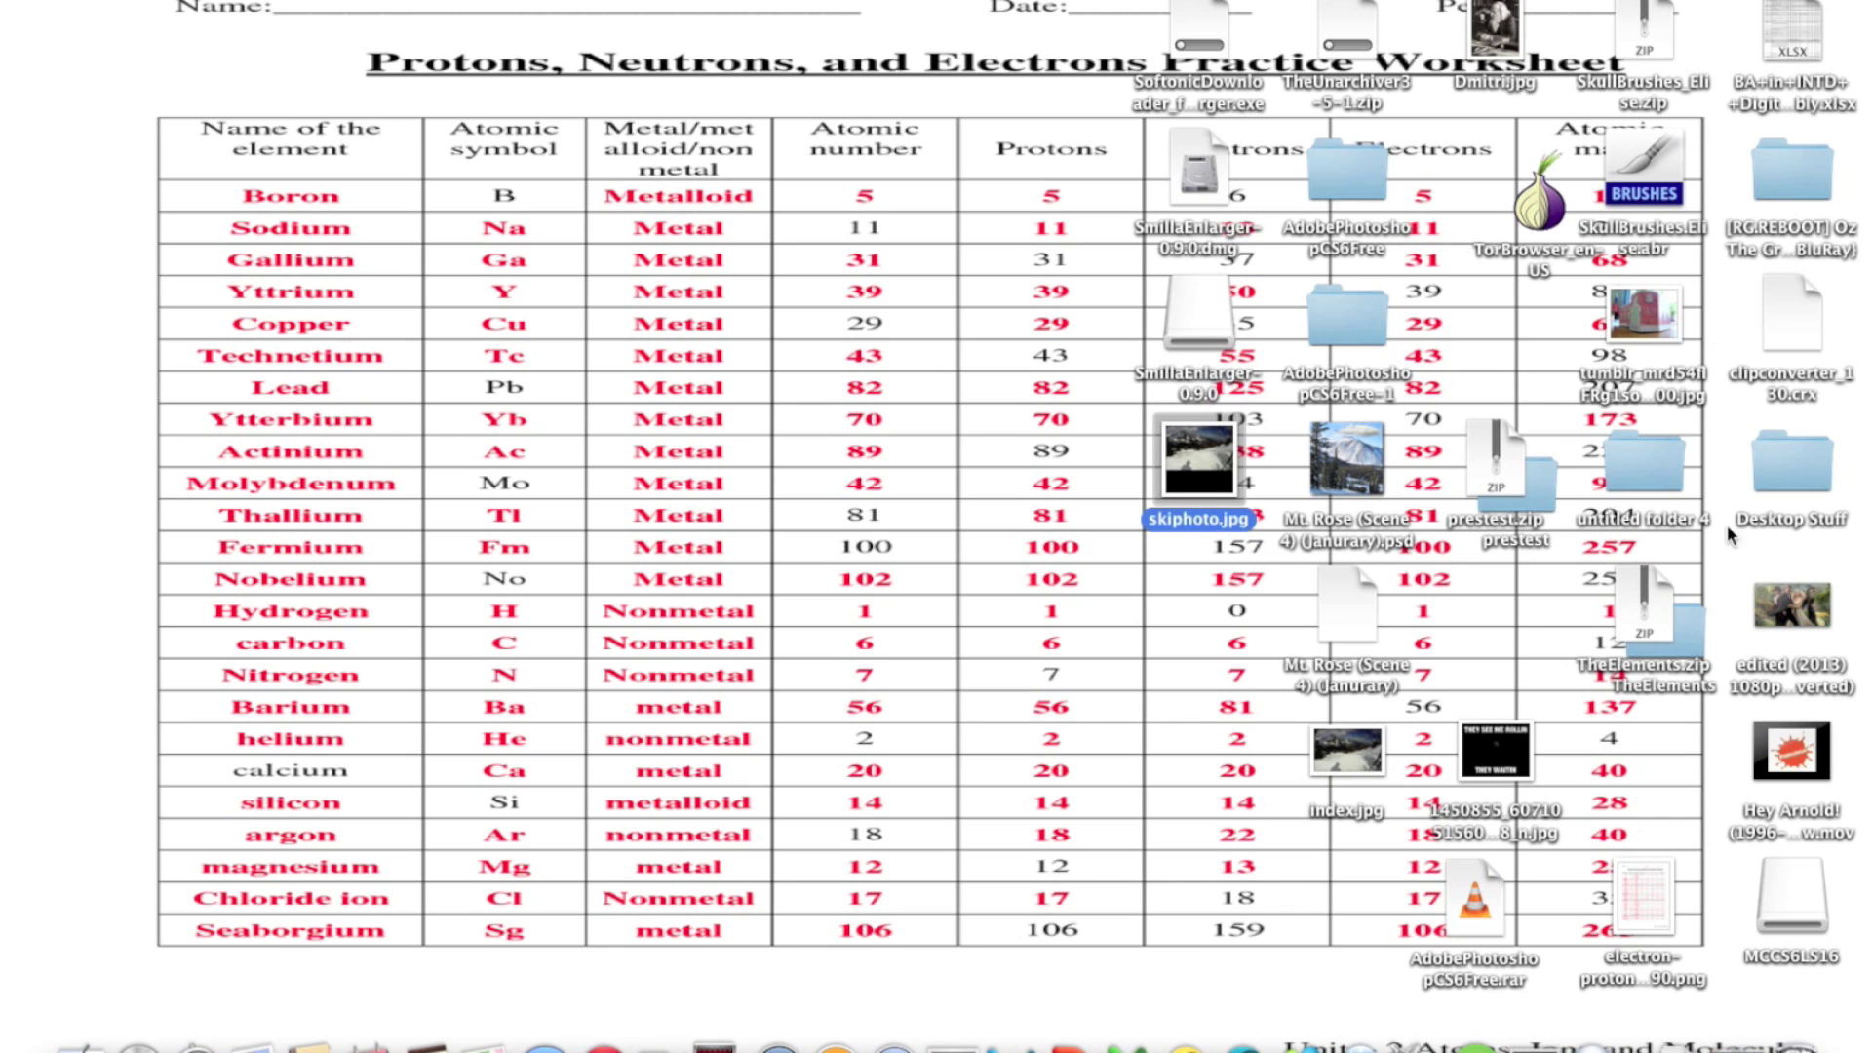
double_click(1193, 302)
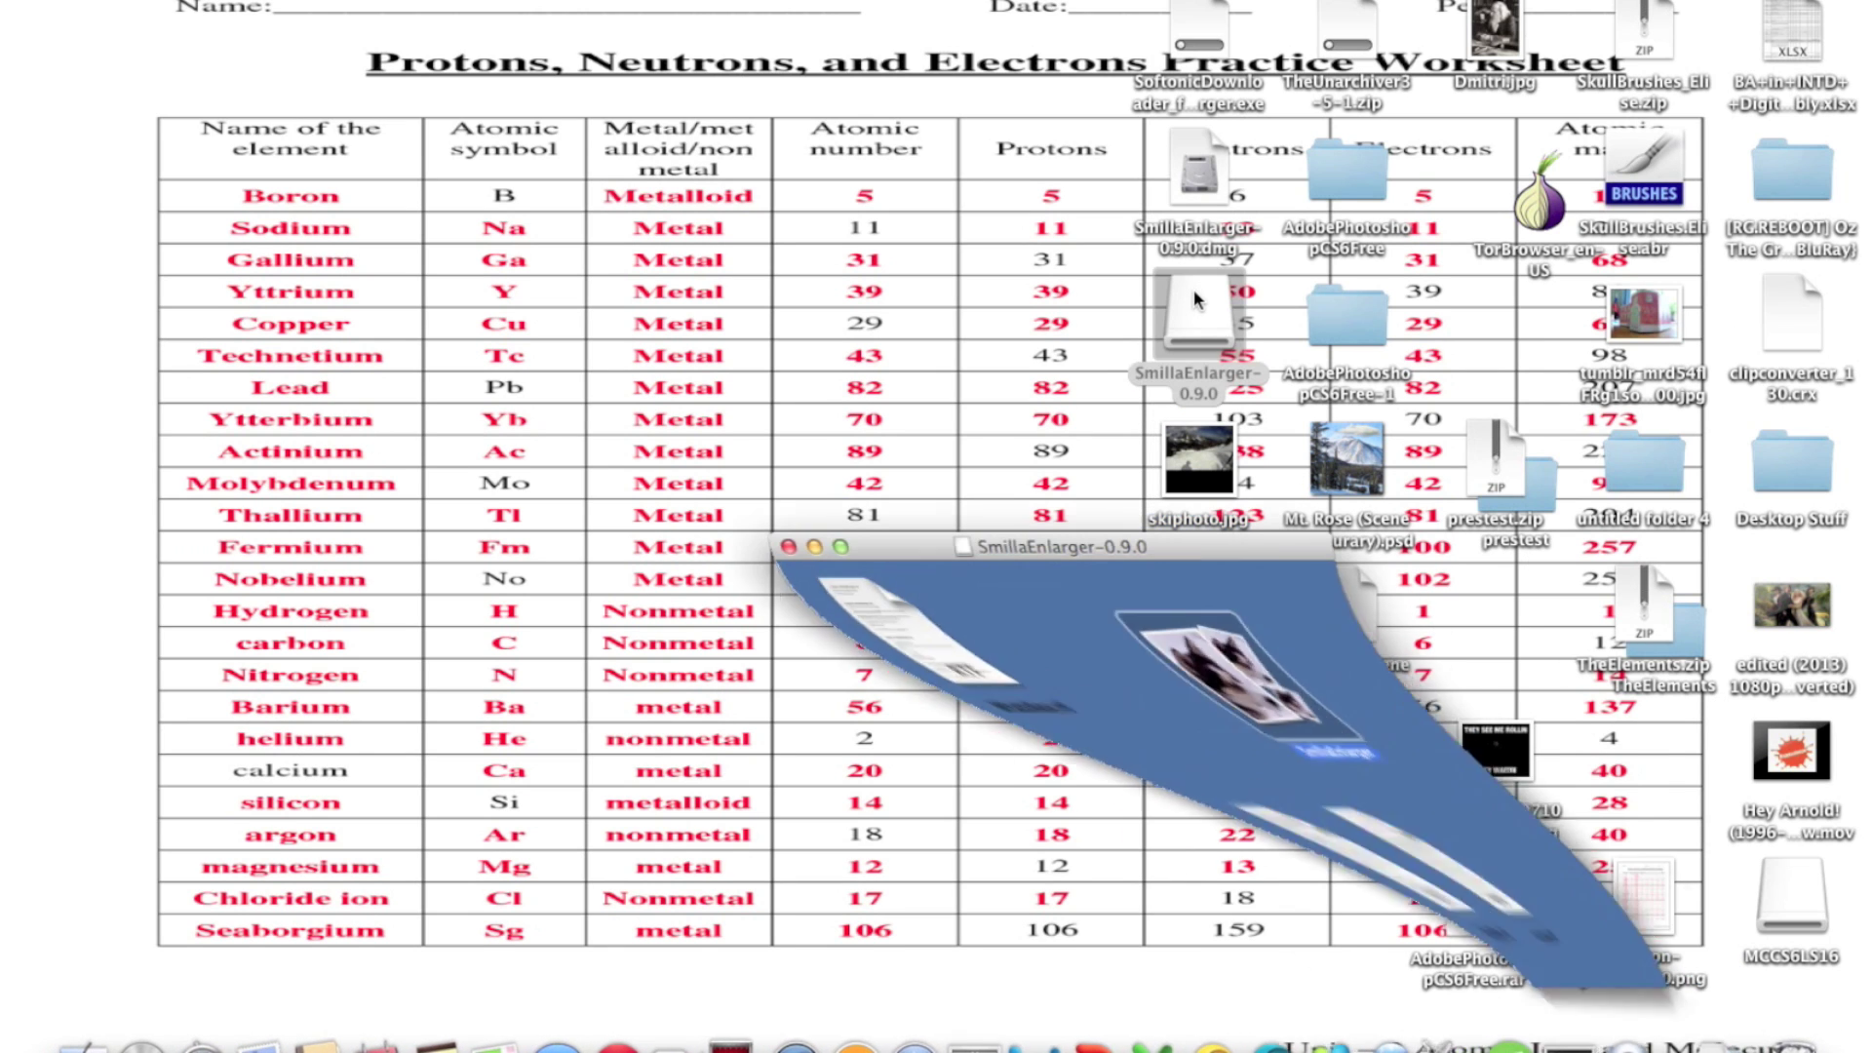
double_click(1158, 704)
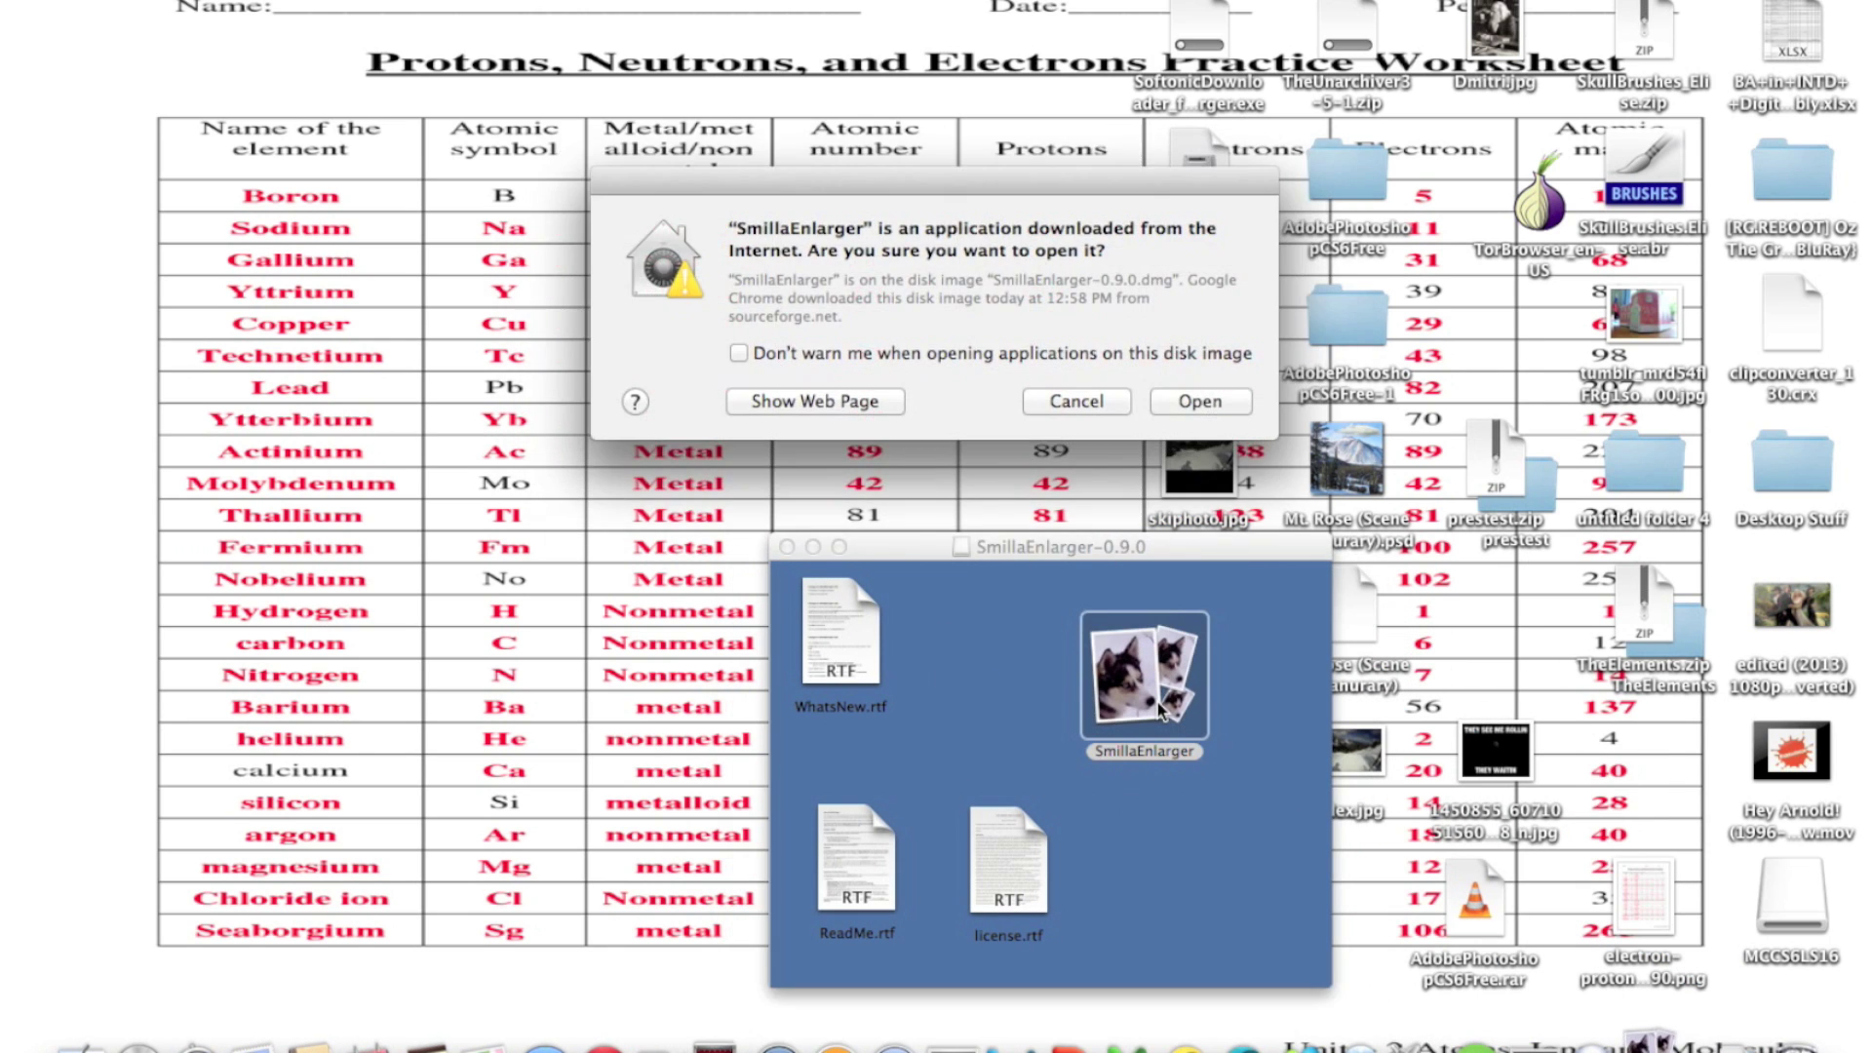
Allow the downloaded app without future warnings and load the drawn building photo
click(1086, 351)
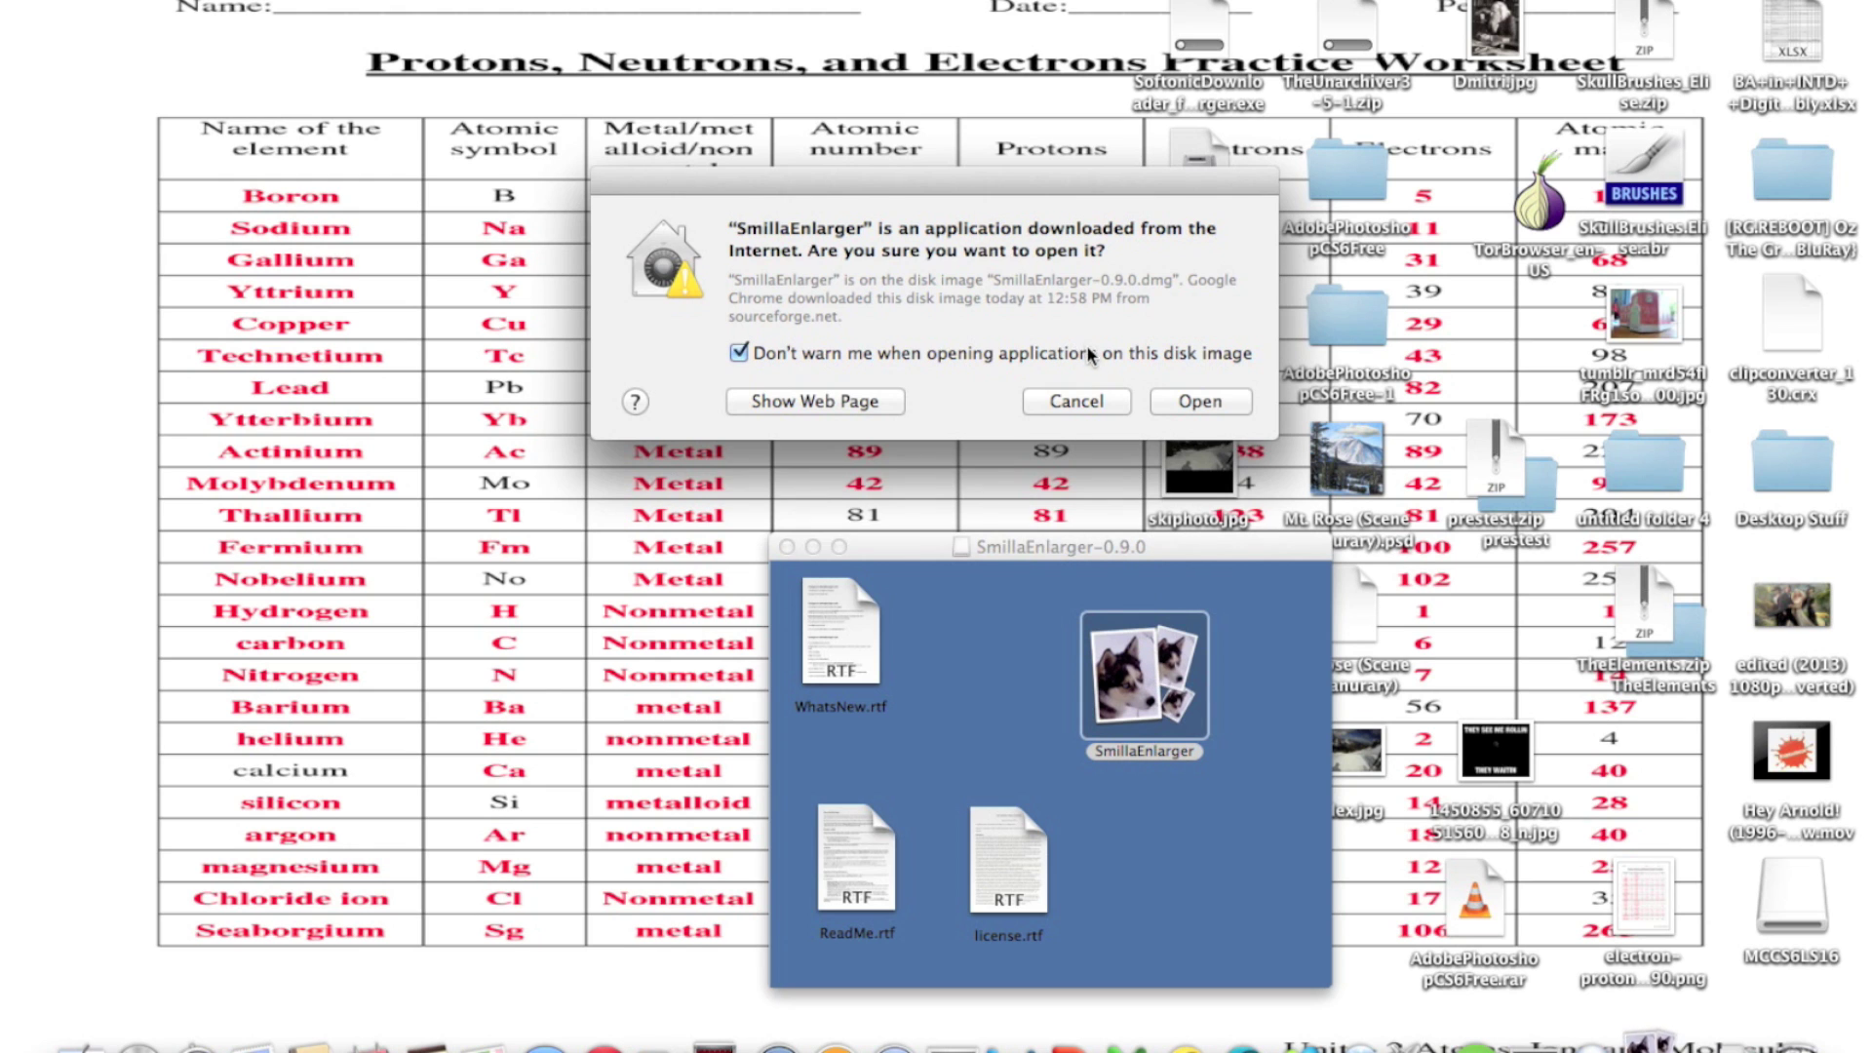
click(1160, 400)
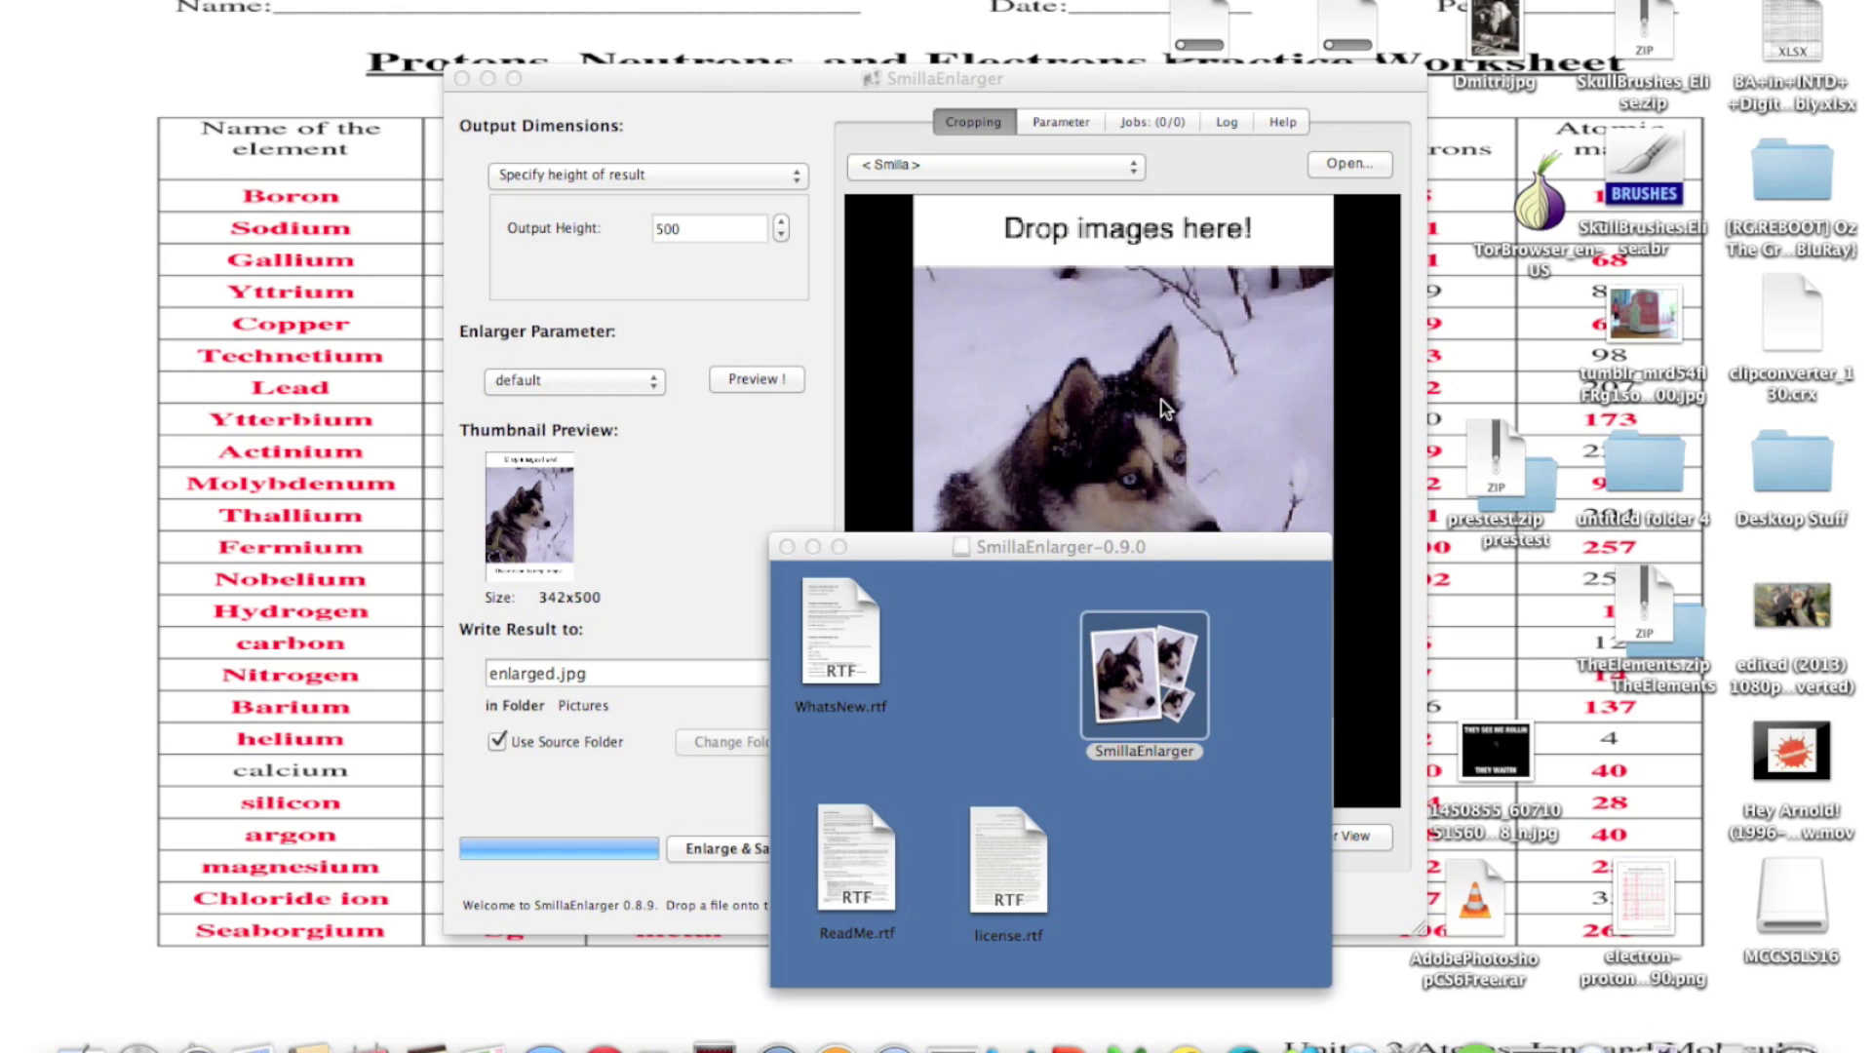
click(1161, 400)
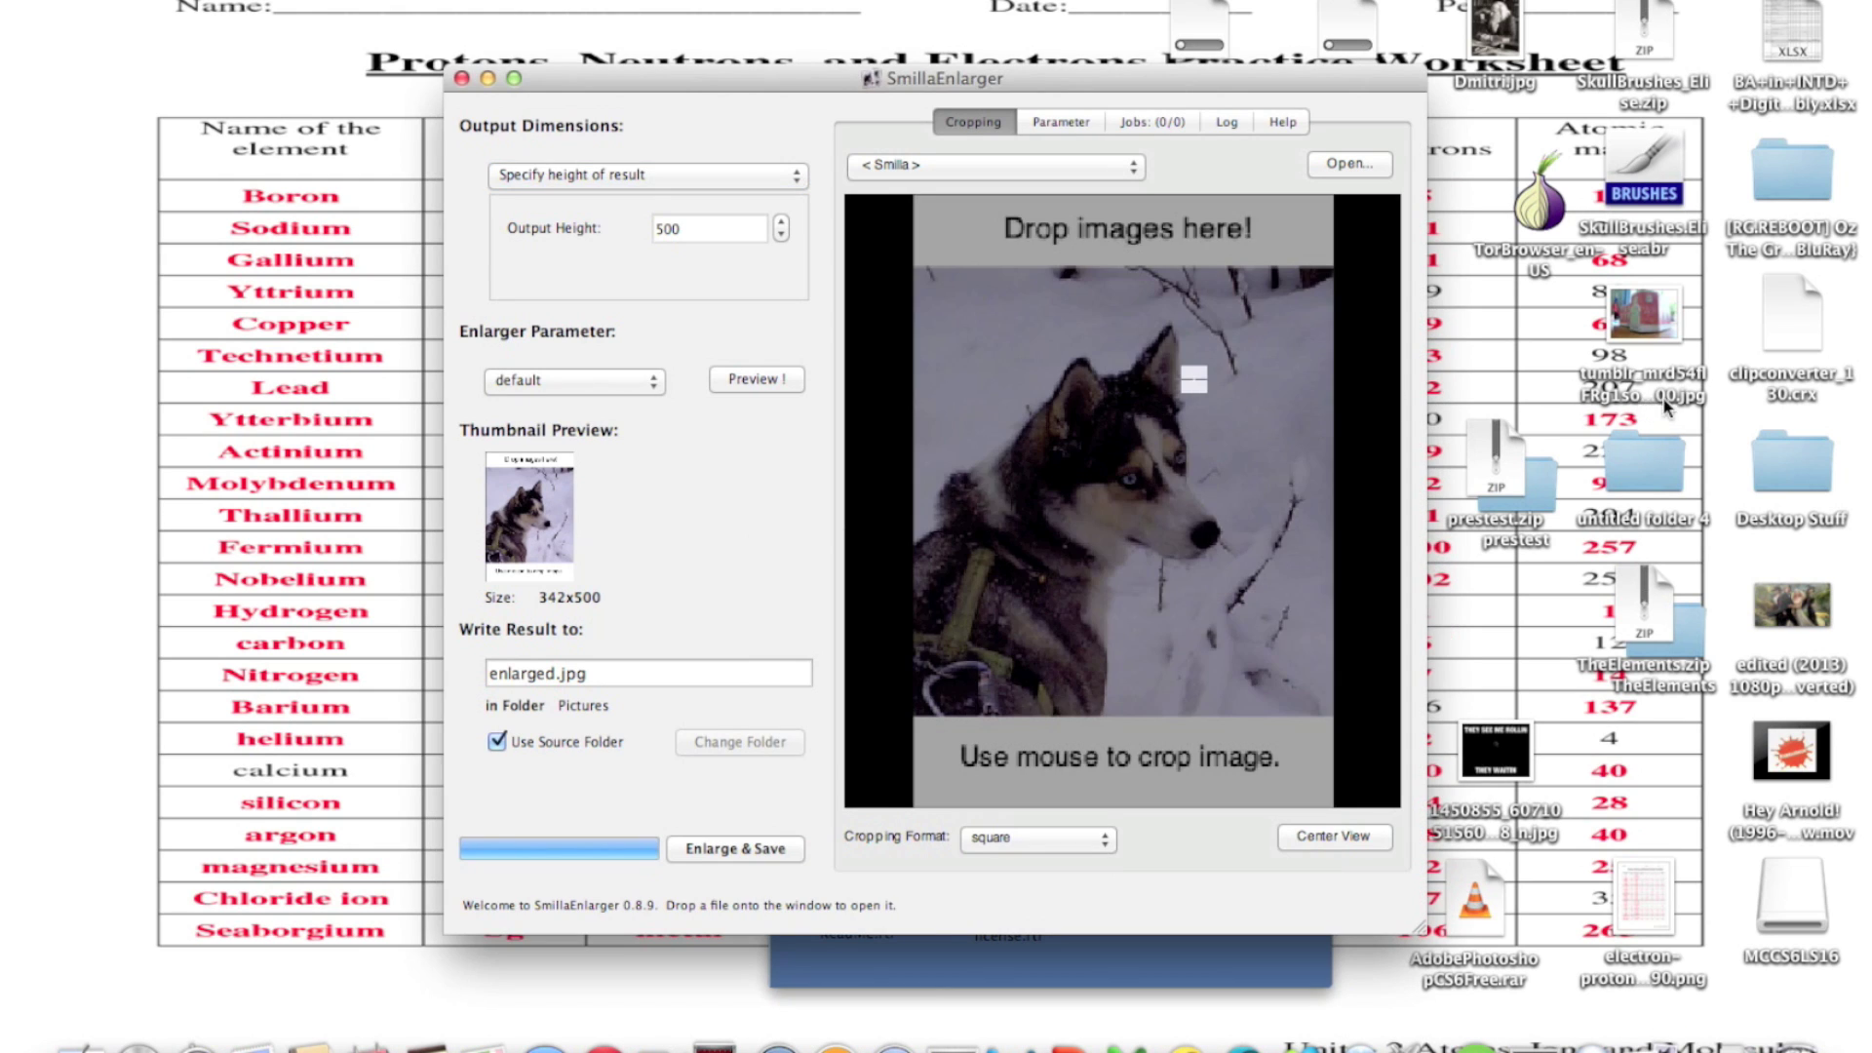
drag(1639, 400, 1142, 550)
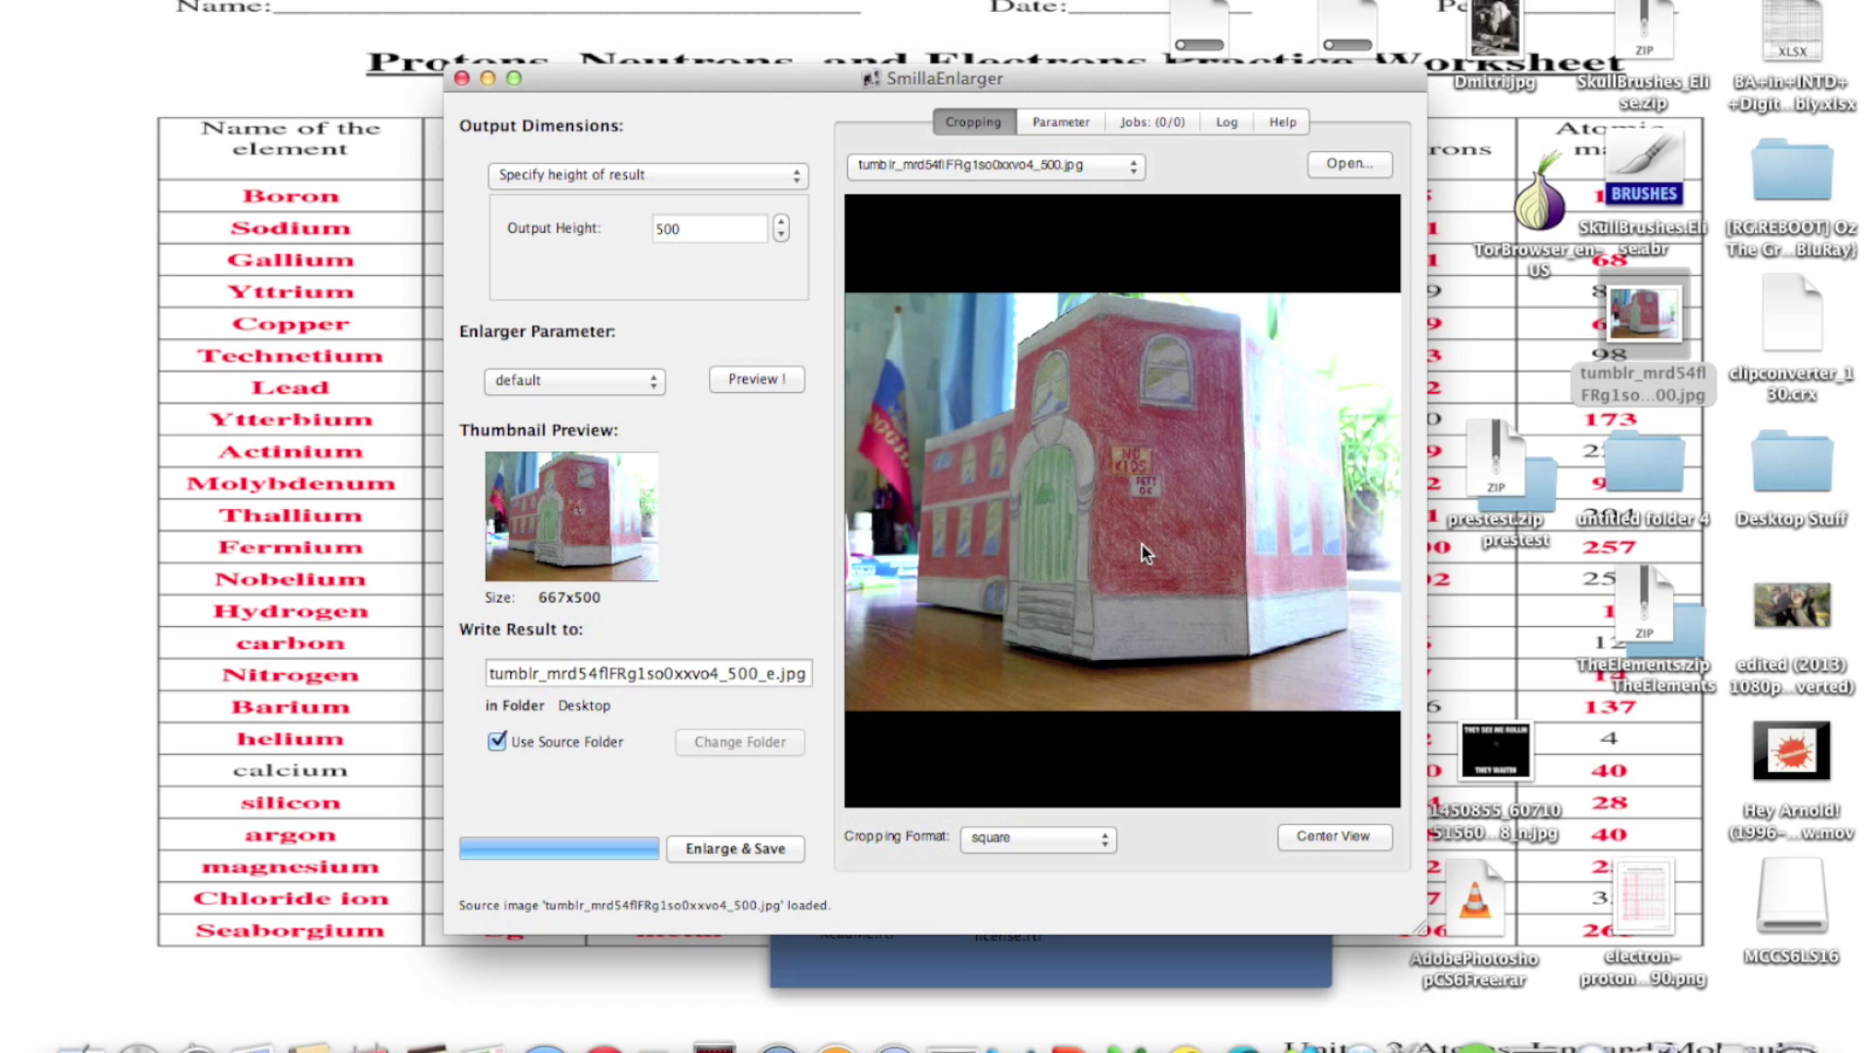
Enter 1000 as the output height
double_click(745, 230)
text(1000)
key(Return)
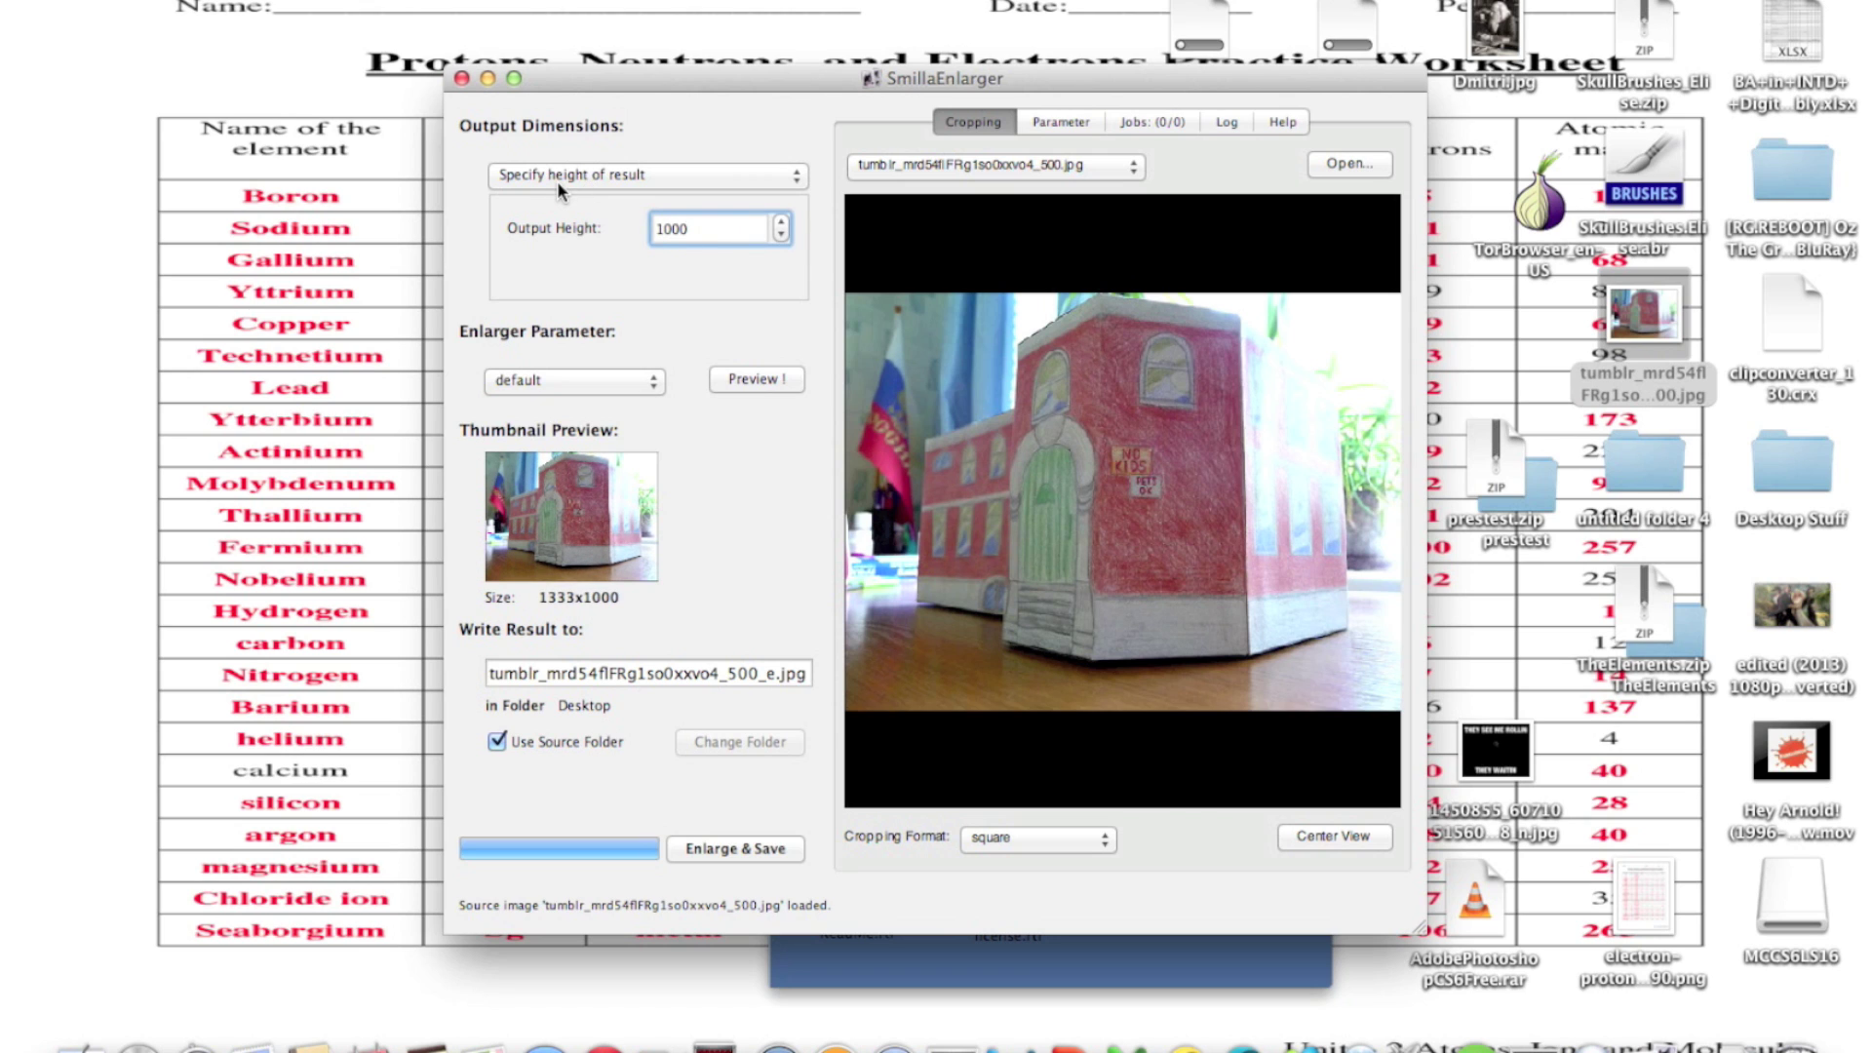
Switch to specifying width, set 1000 px for a 1000x750 result, and preview it
click(645, 175)
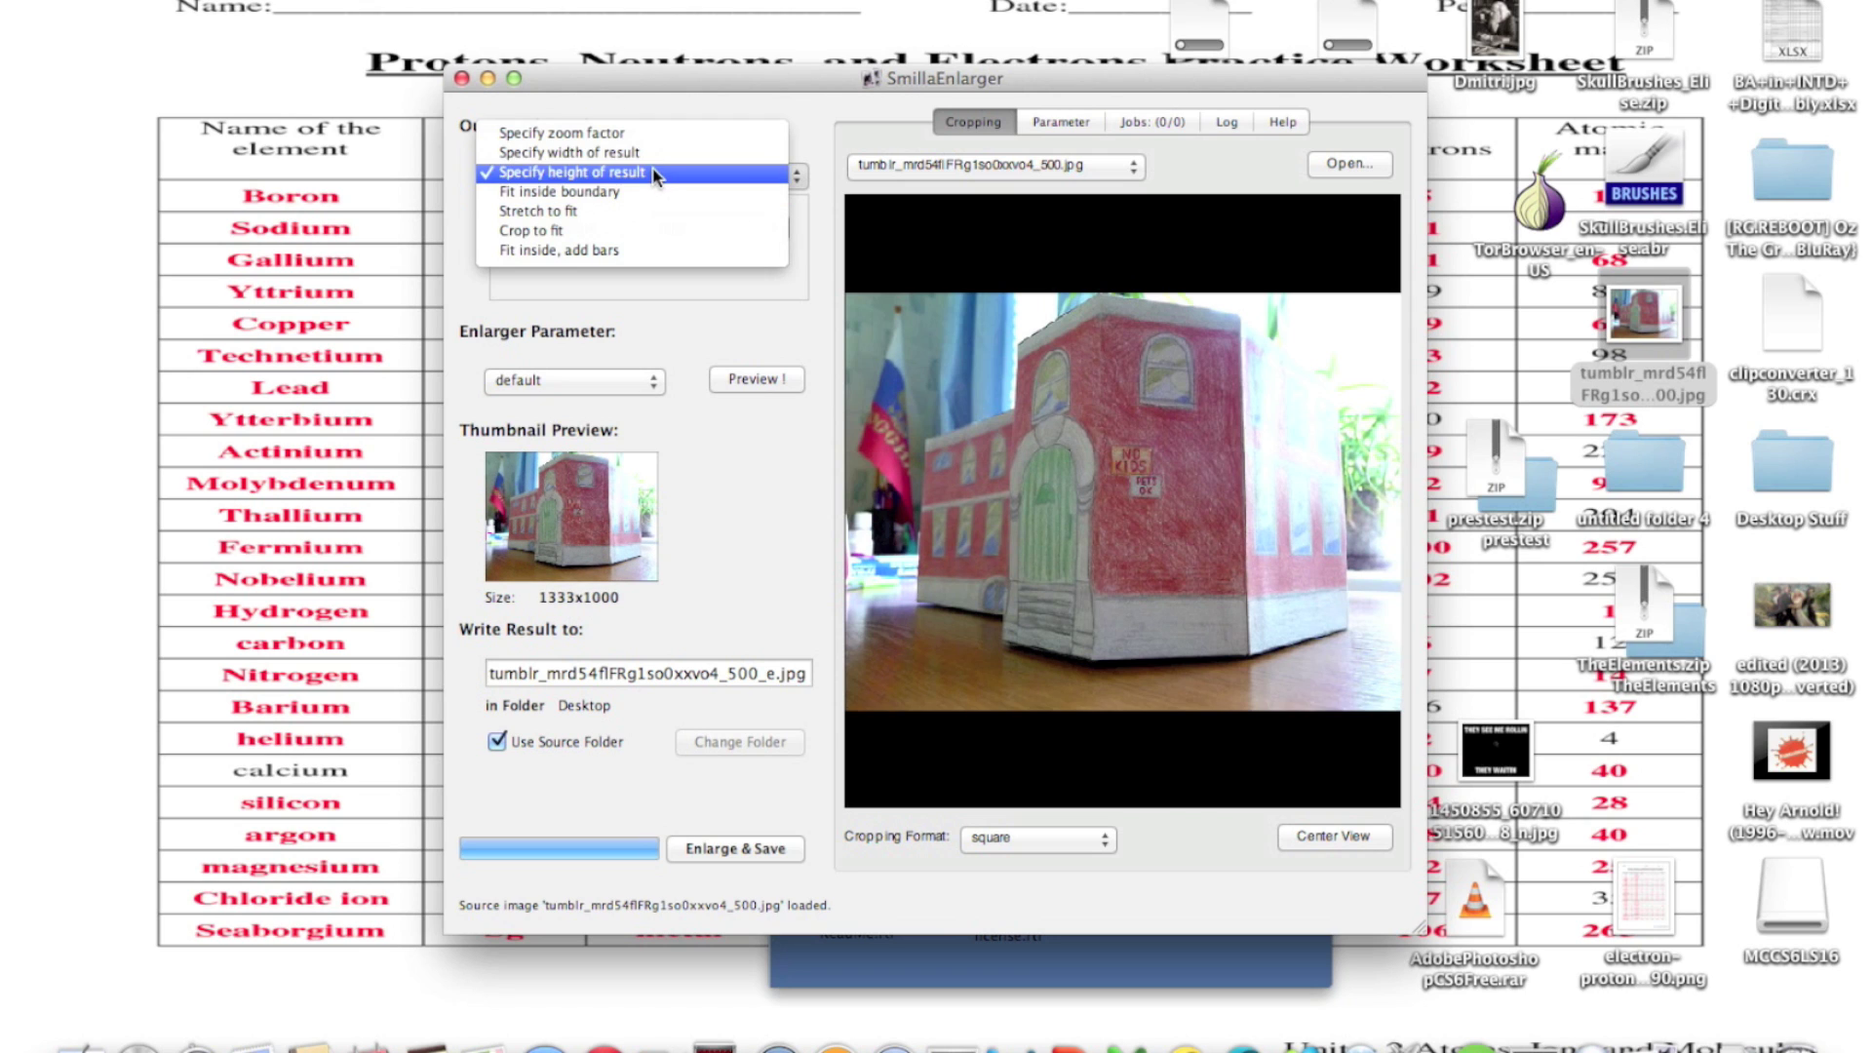
click(569, 152)
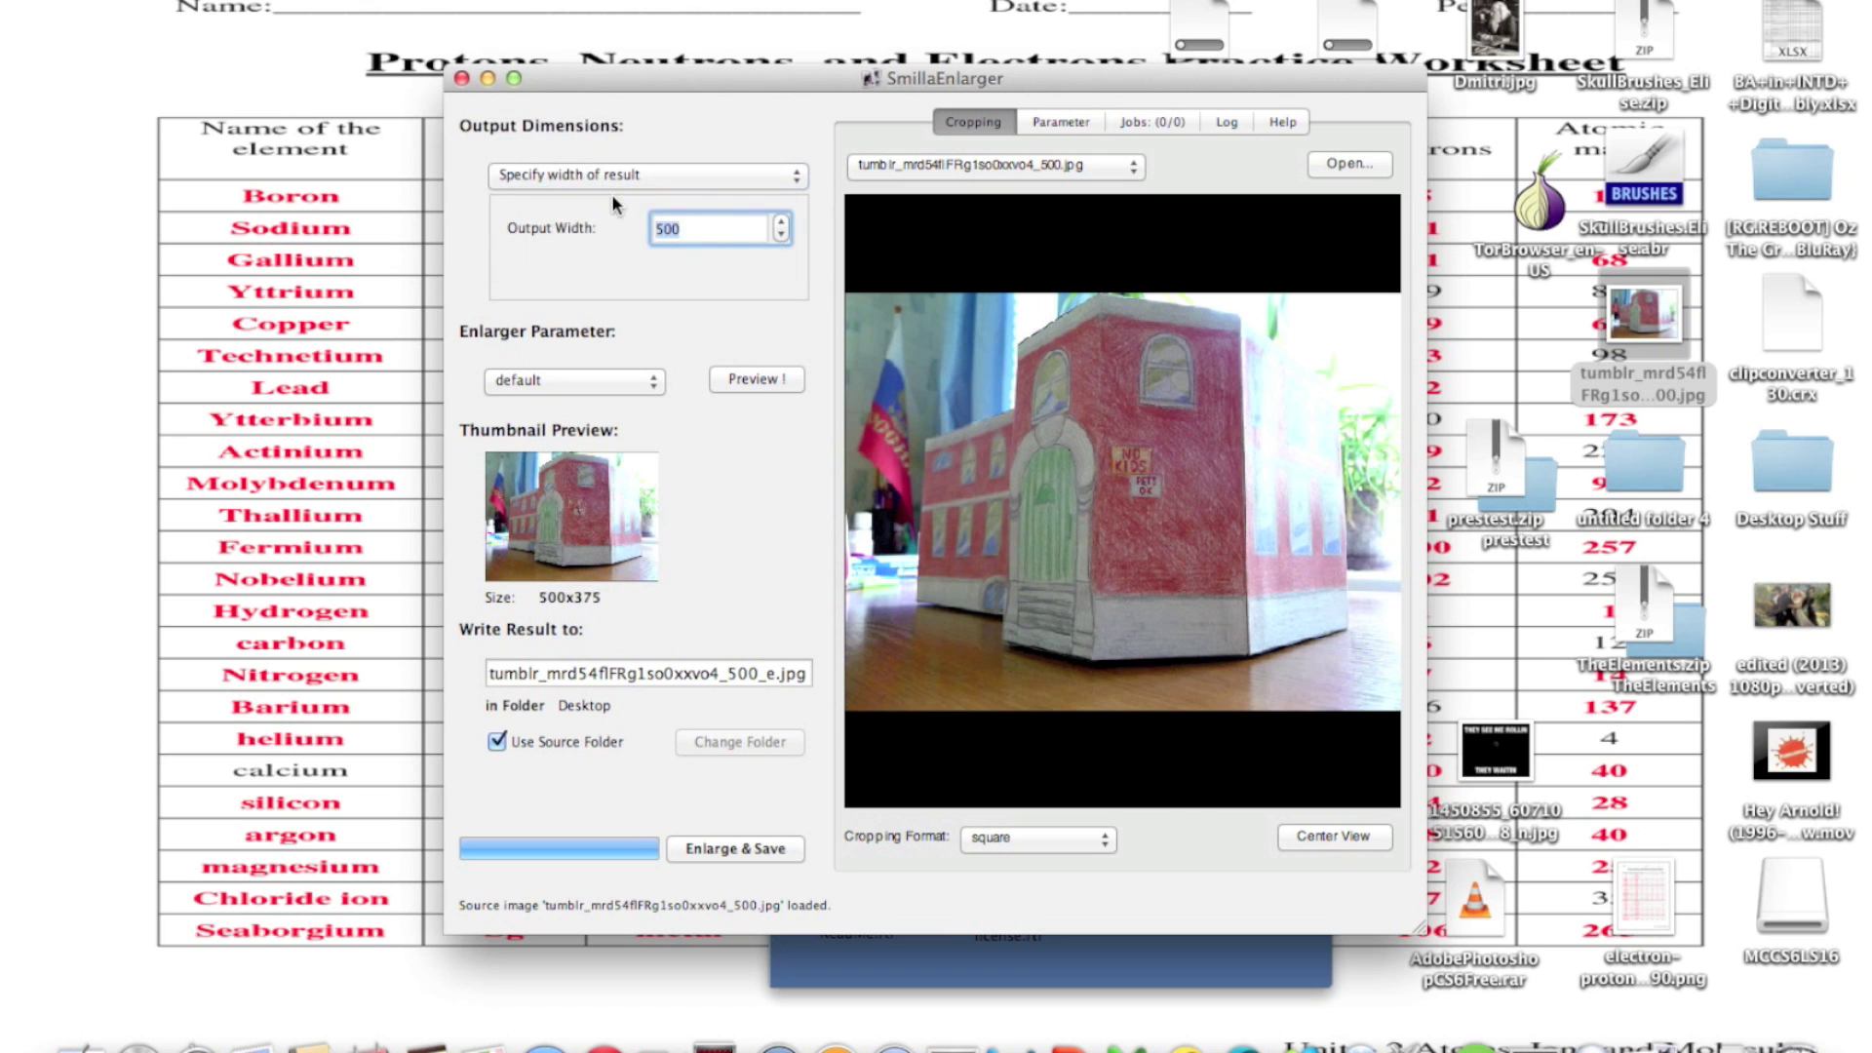
text(1000)
click(752, 377)
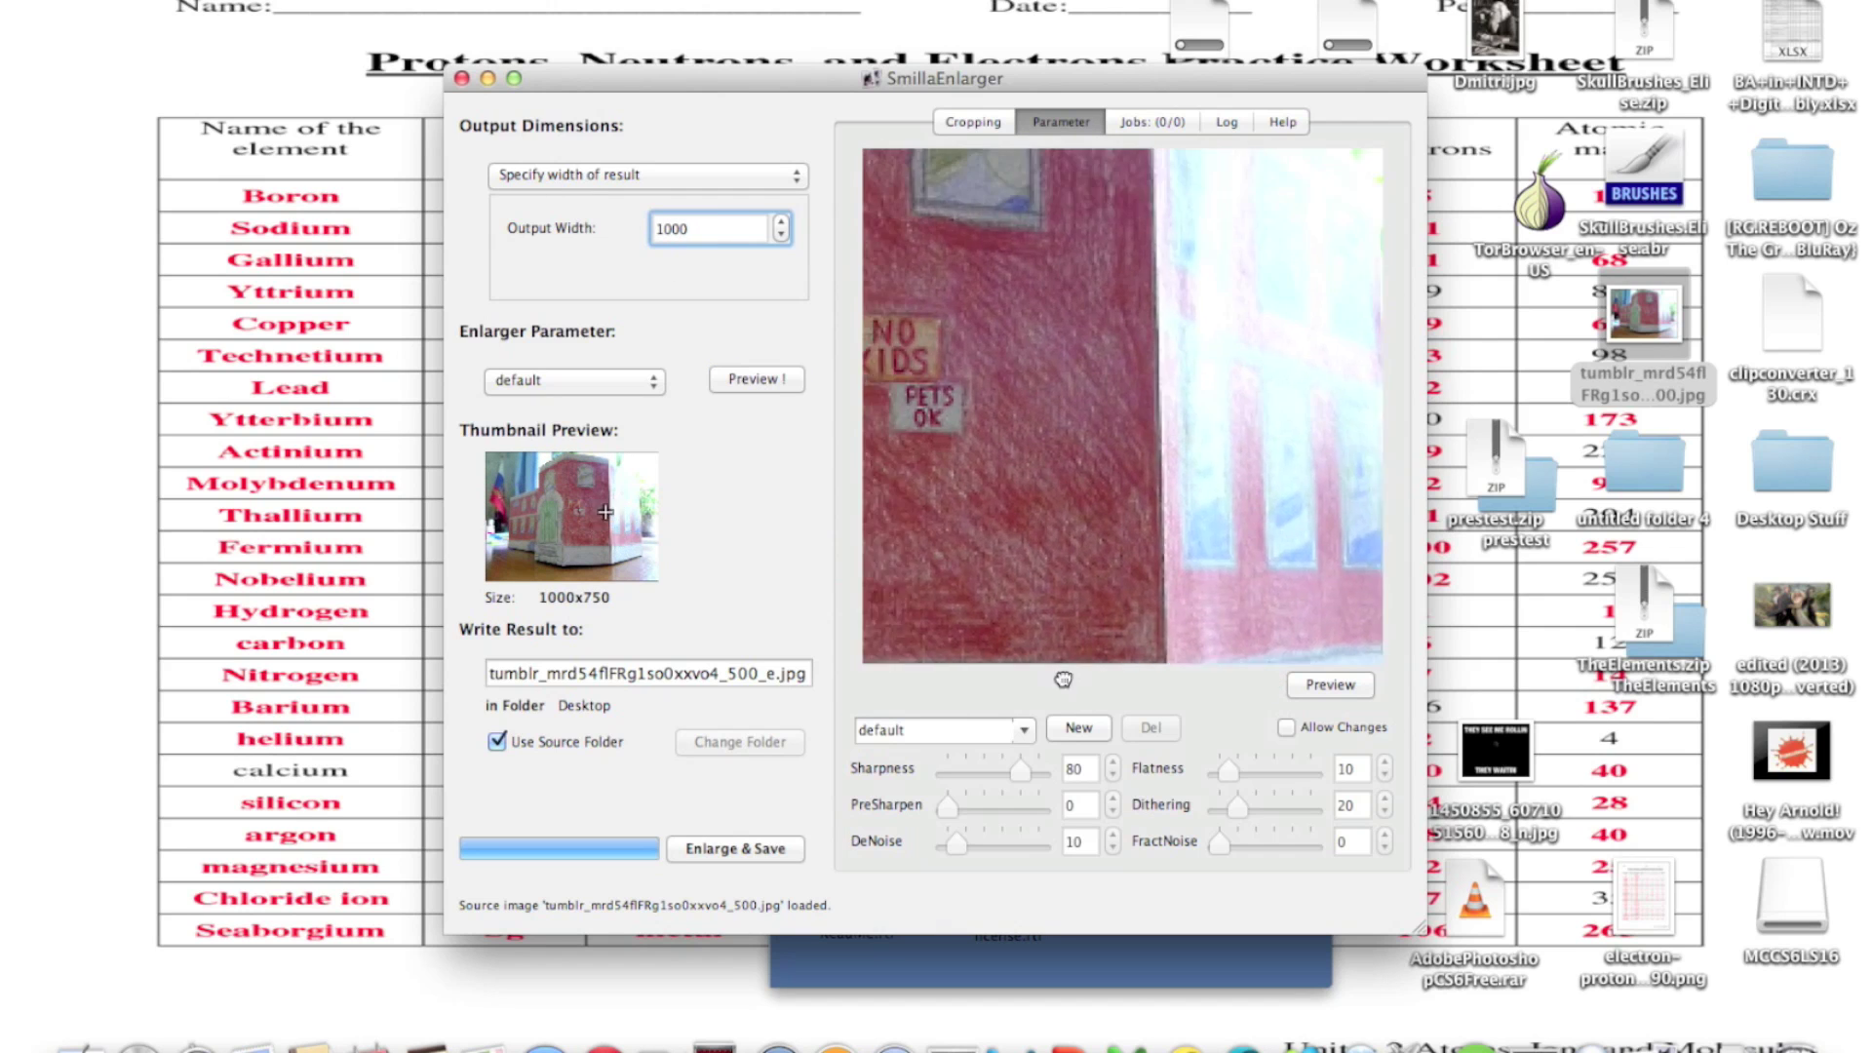
drag(1062, 679, 1150, 660)
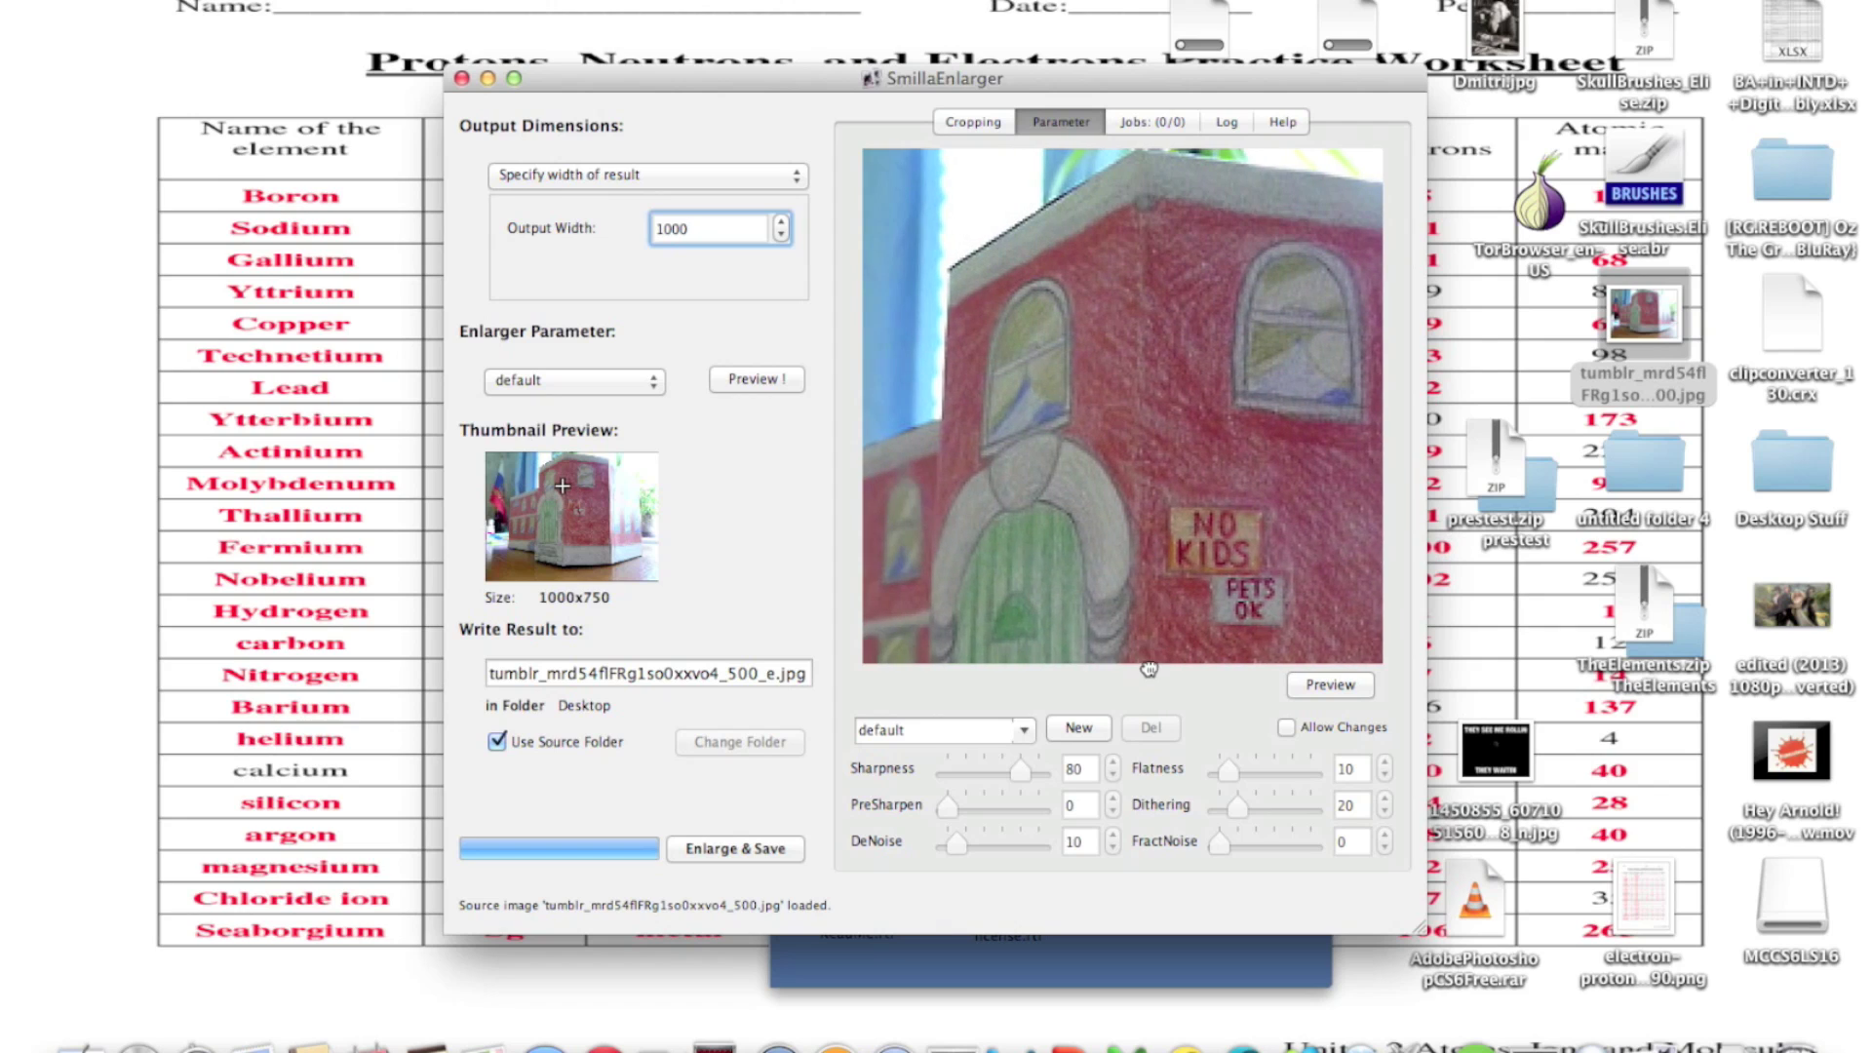
Create a new preset with Sharpness 60 and PreSharpen 41, previewing each change
click(1053, 730)
drag(1019, 770, 1000, 770)
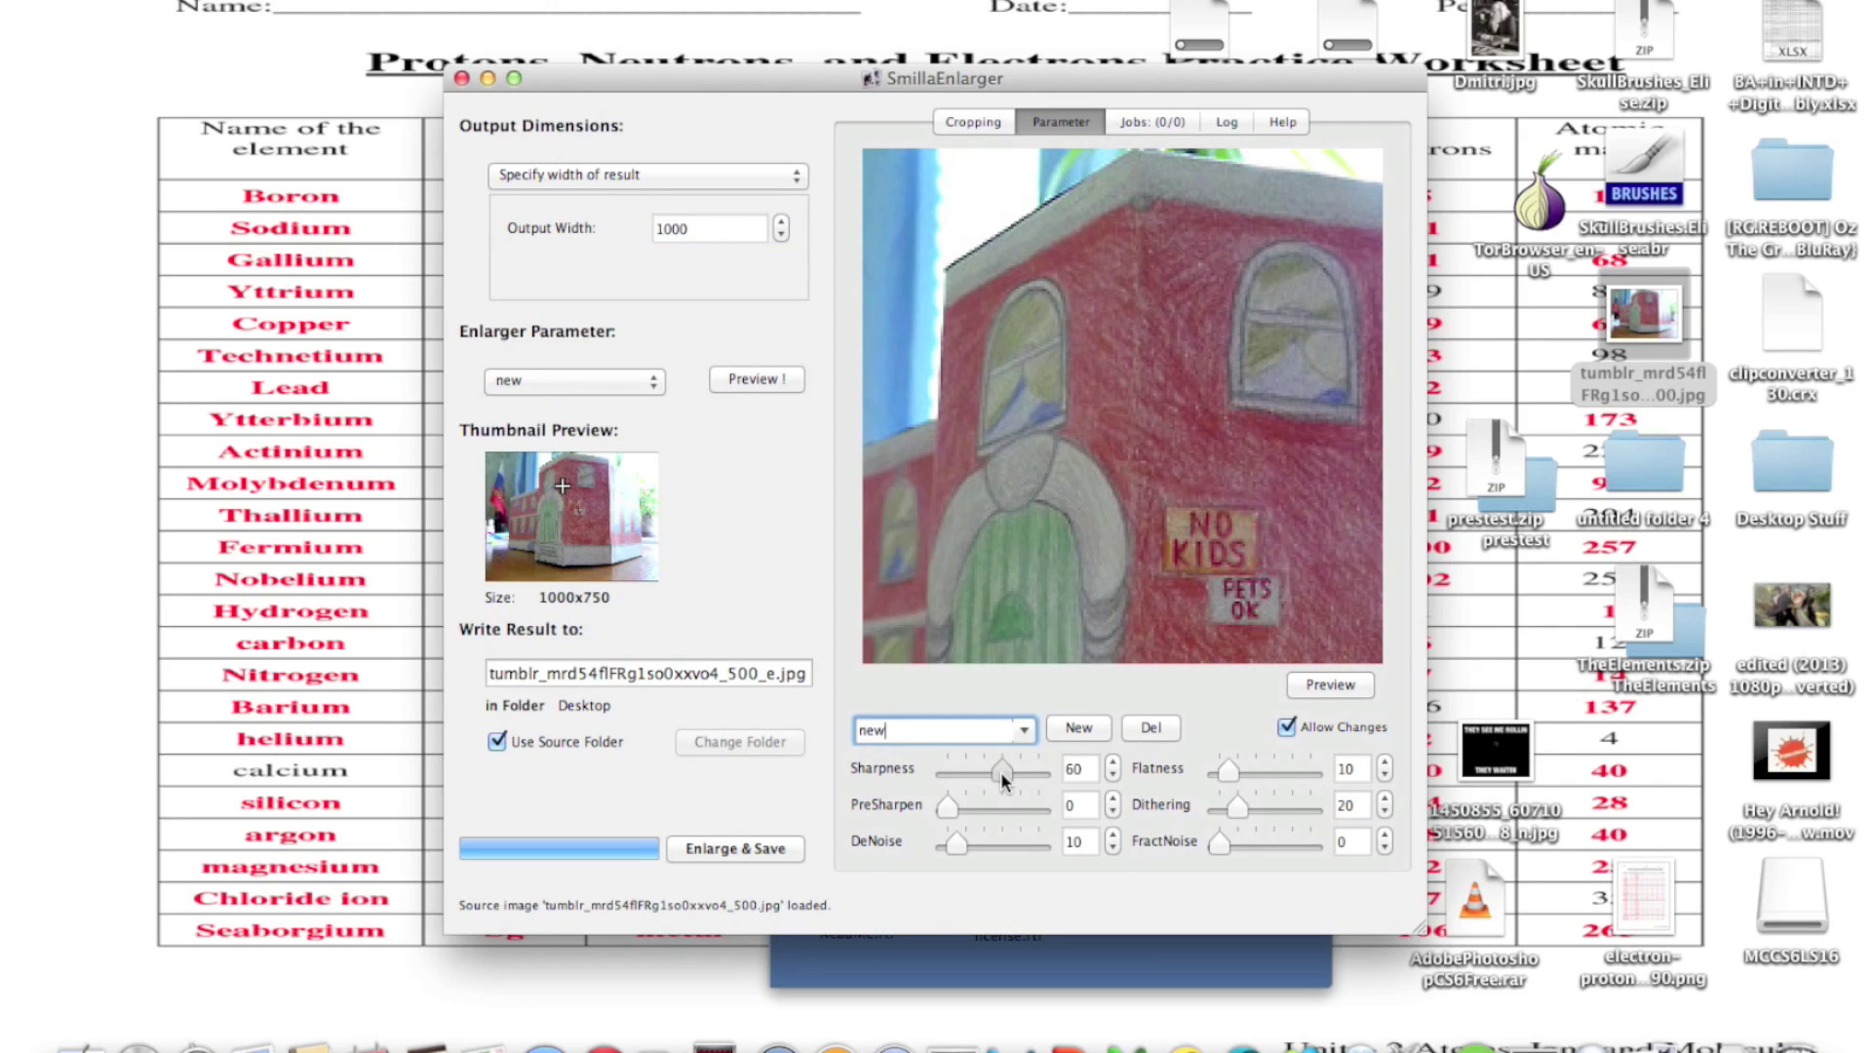
click(1336, 688)
drag(943, 807, 986, 802)
click(1312, 688)
Set DeNoise 81, Flatness 49 and adjust Dithering, preview, then enlarge and save
drag(957, 840, 1020, 848)
click(1328, 685)
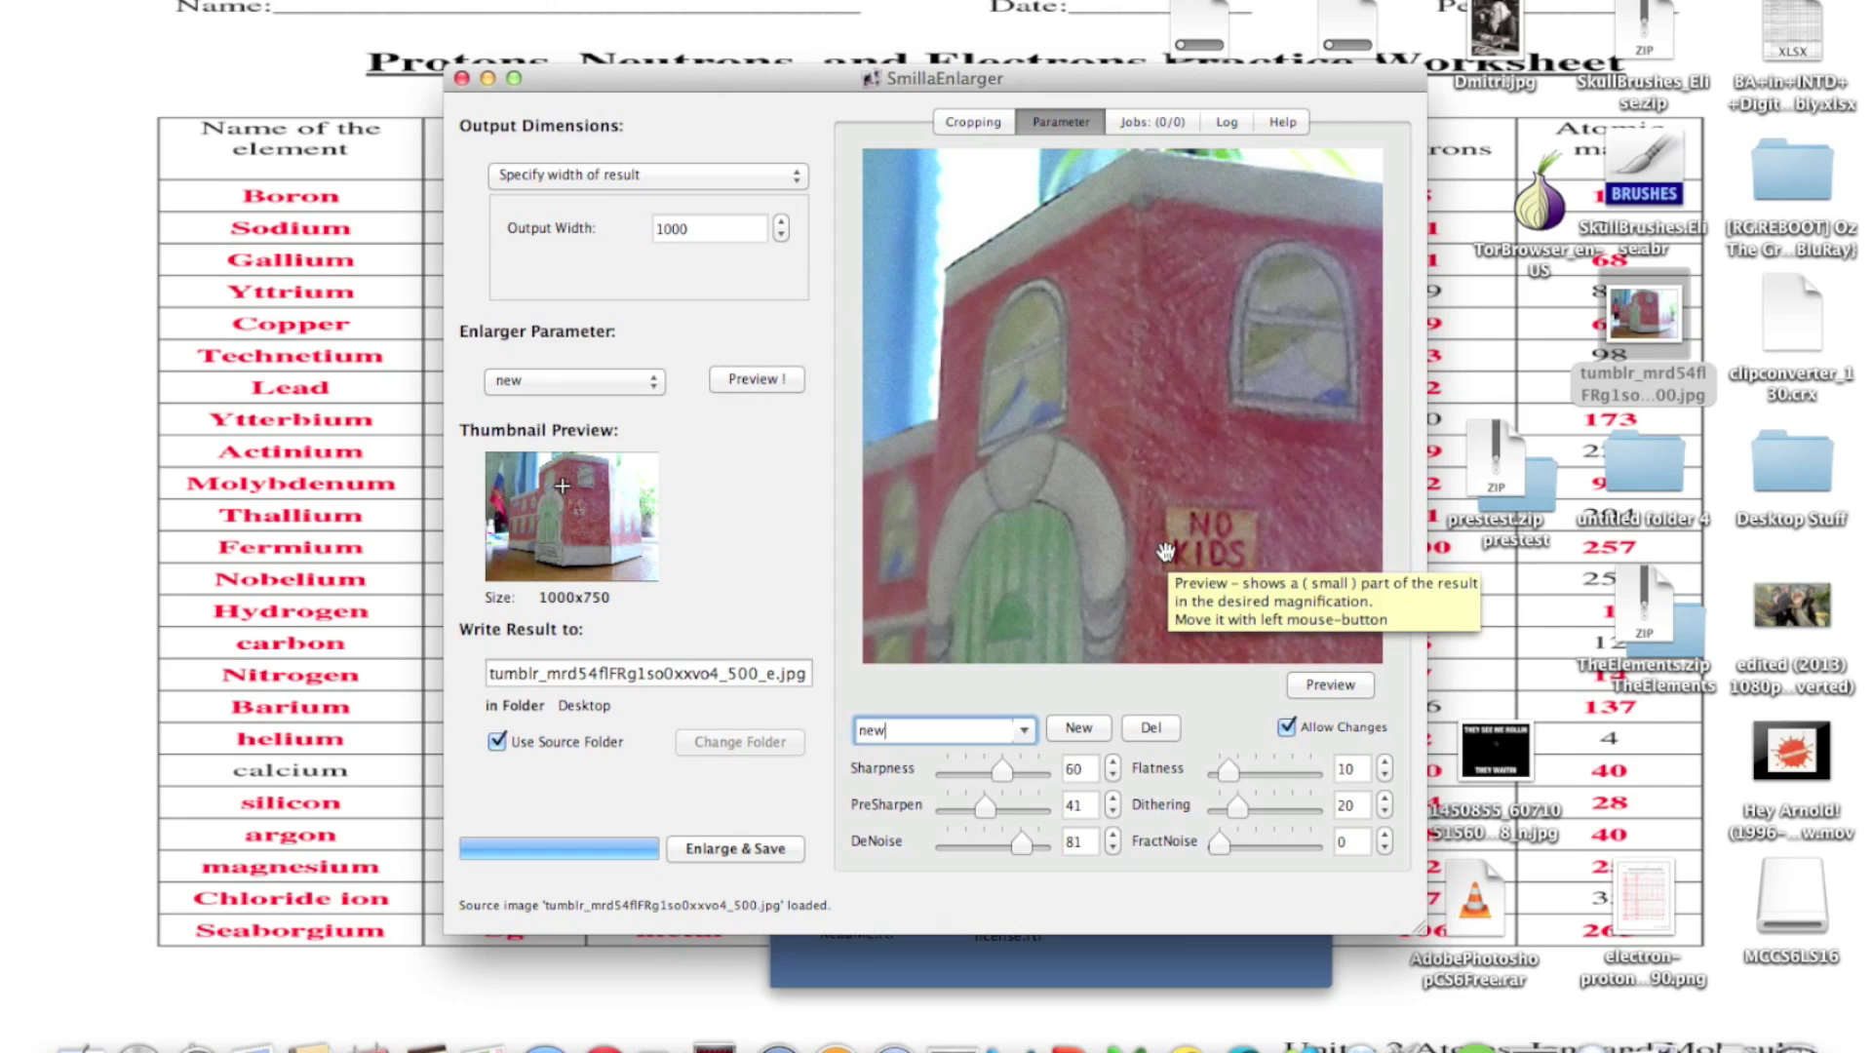
drag(1231, 768, 1264, 769)
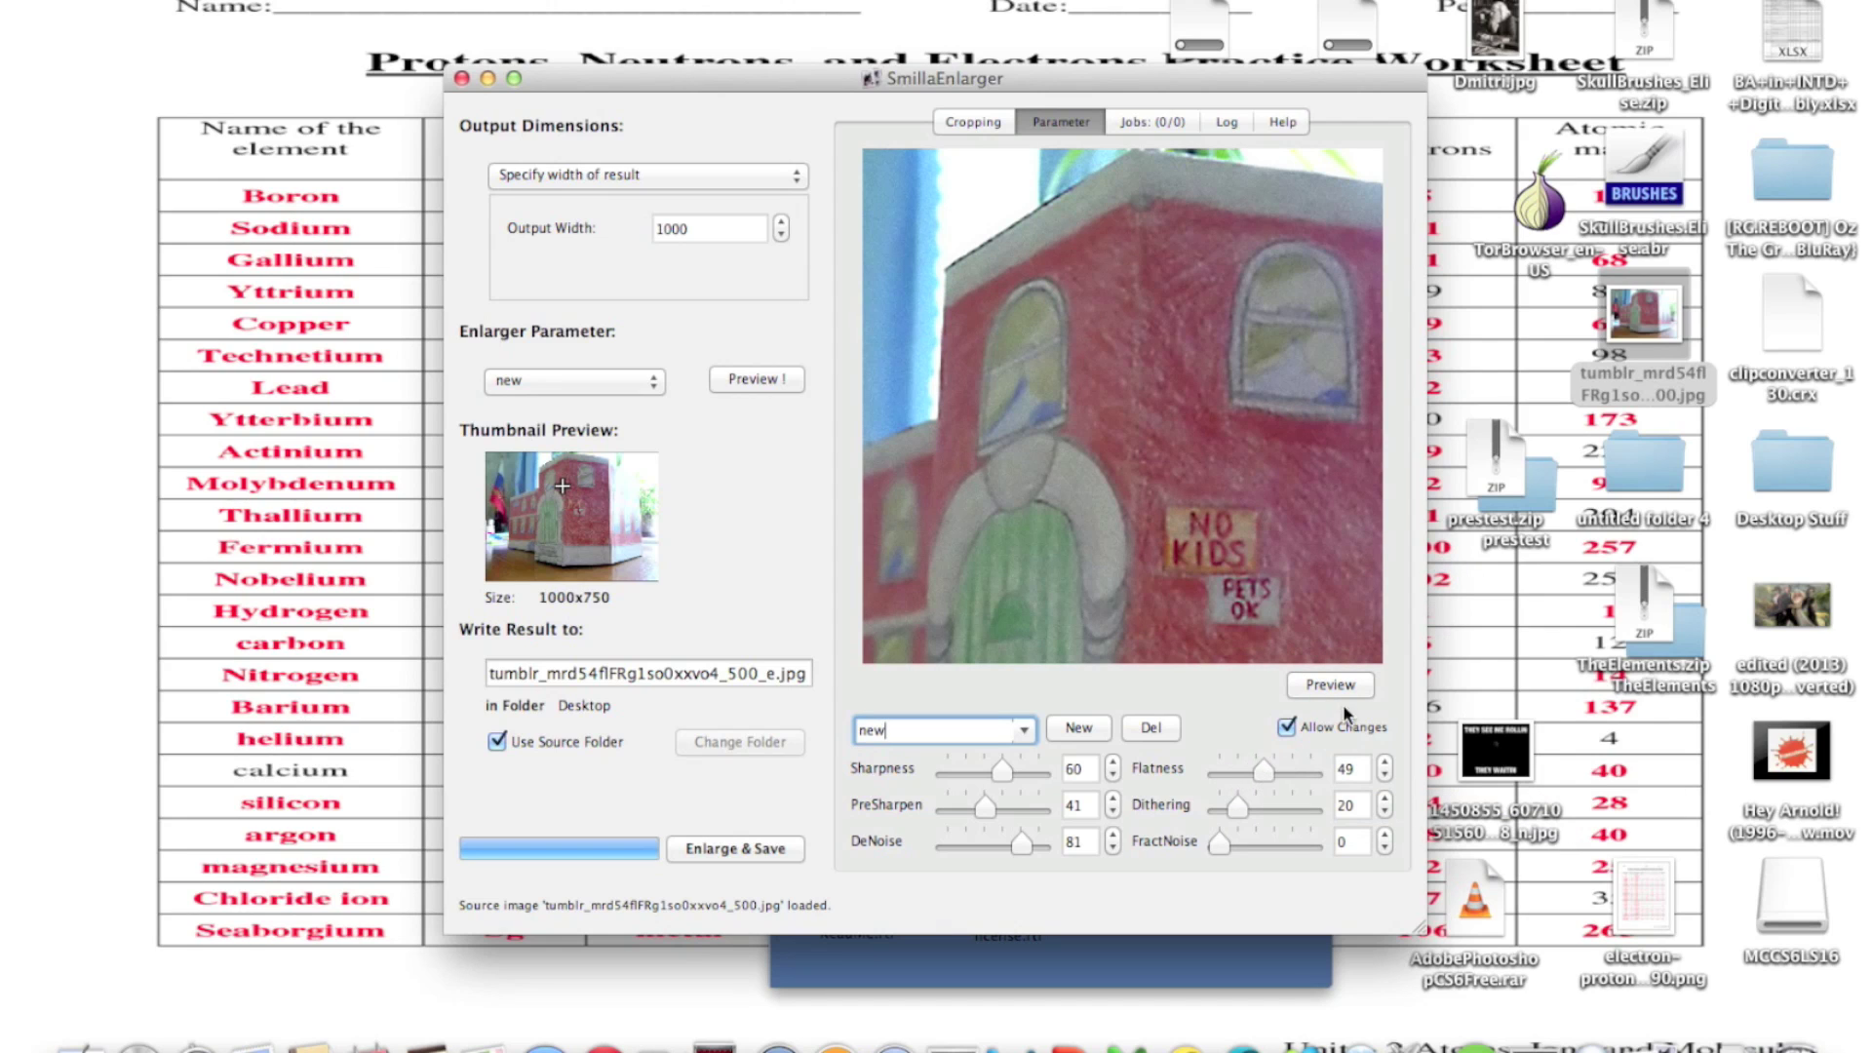
mouse_move(1238, 815)
mouse_down()
mouse_move(1279, 813)
mouse_move(1273, 845)
mouse_move(1219, 807)
mouse_up()
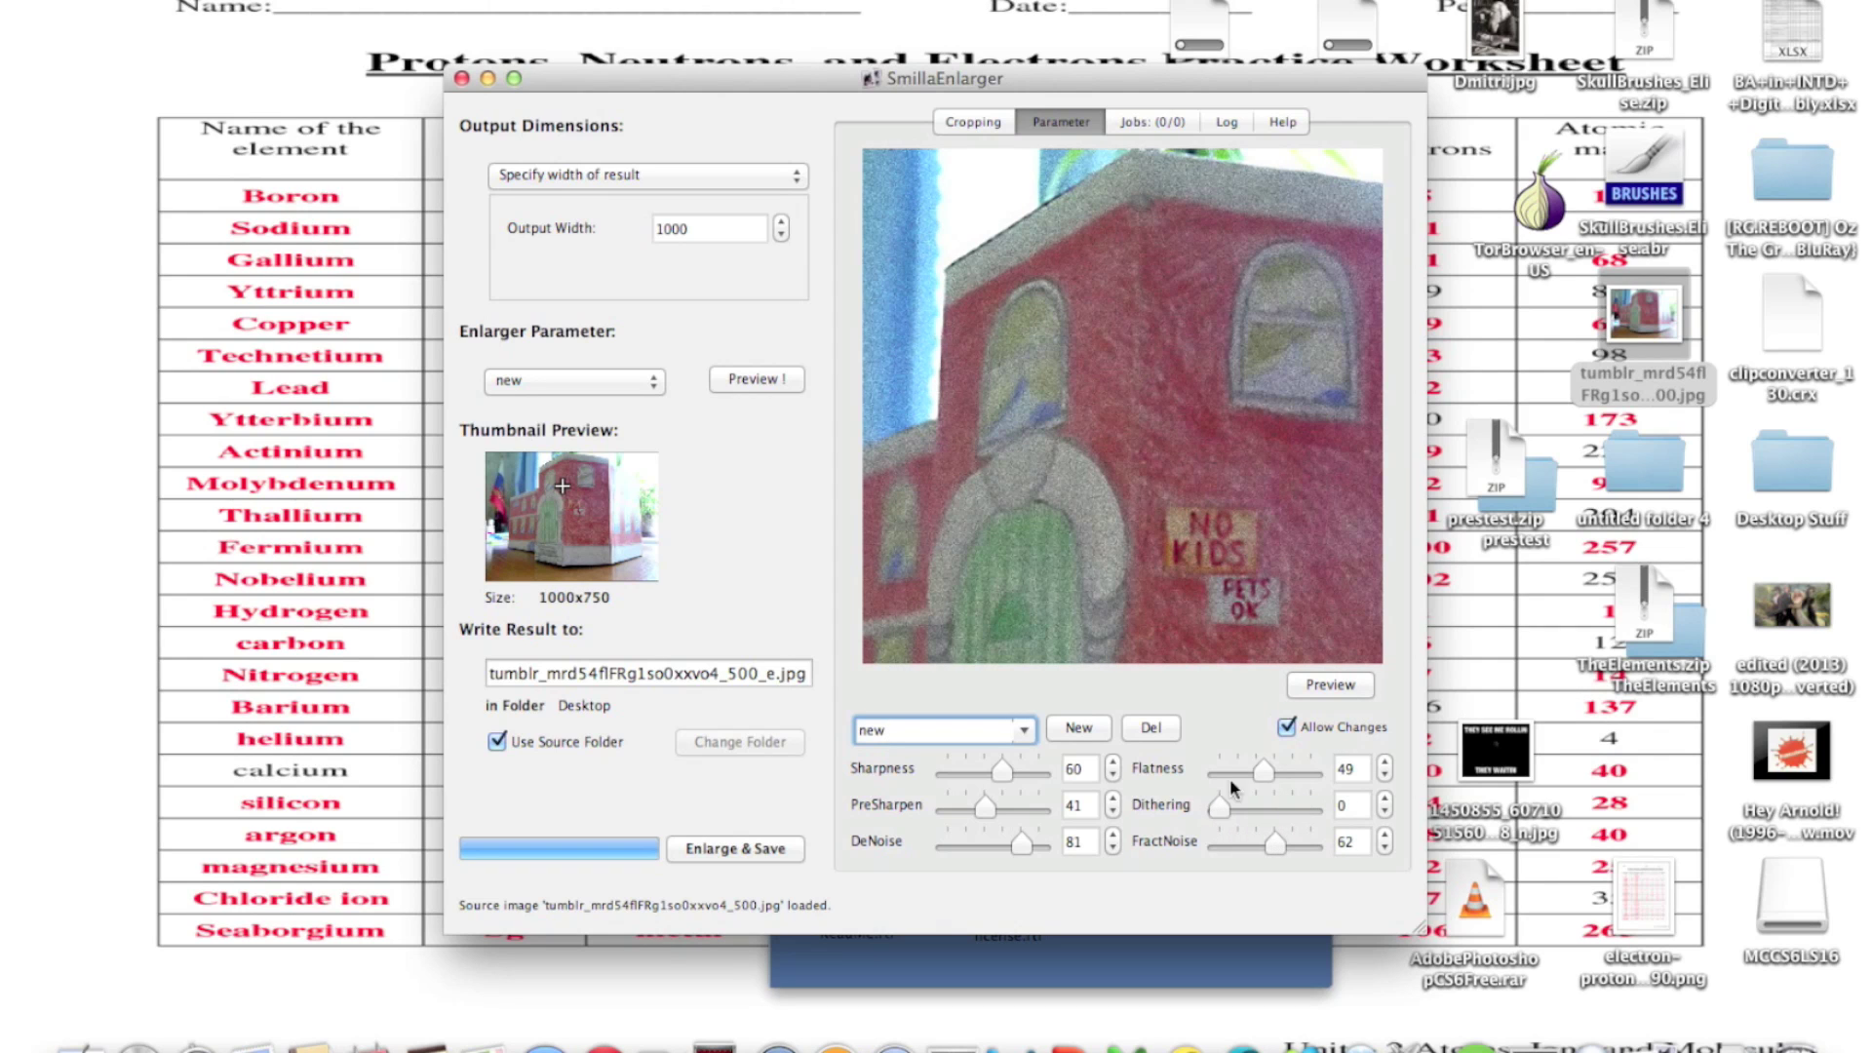
click(1331, 684)
click(761, 380)
Enlarge and save the building photo, then close the SmillaEnlarger-0.9.0 disk image window
click(751, 854)
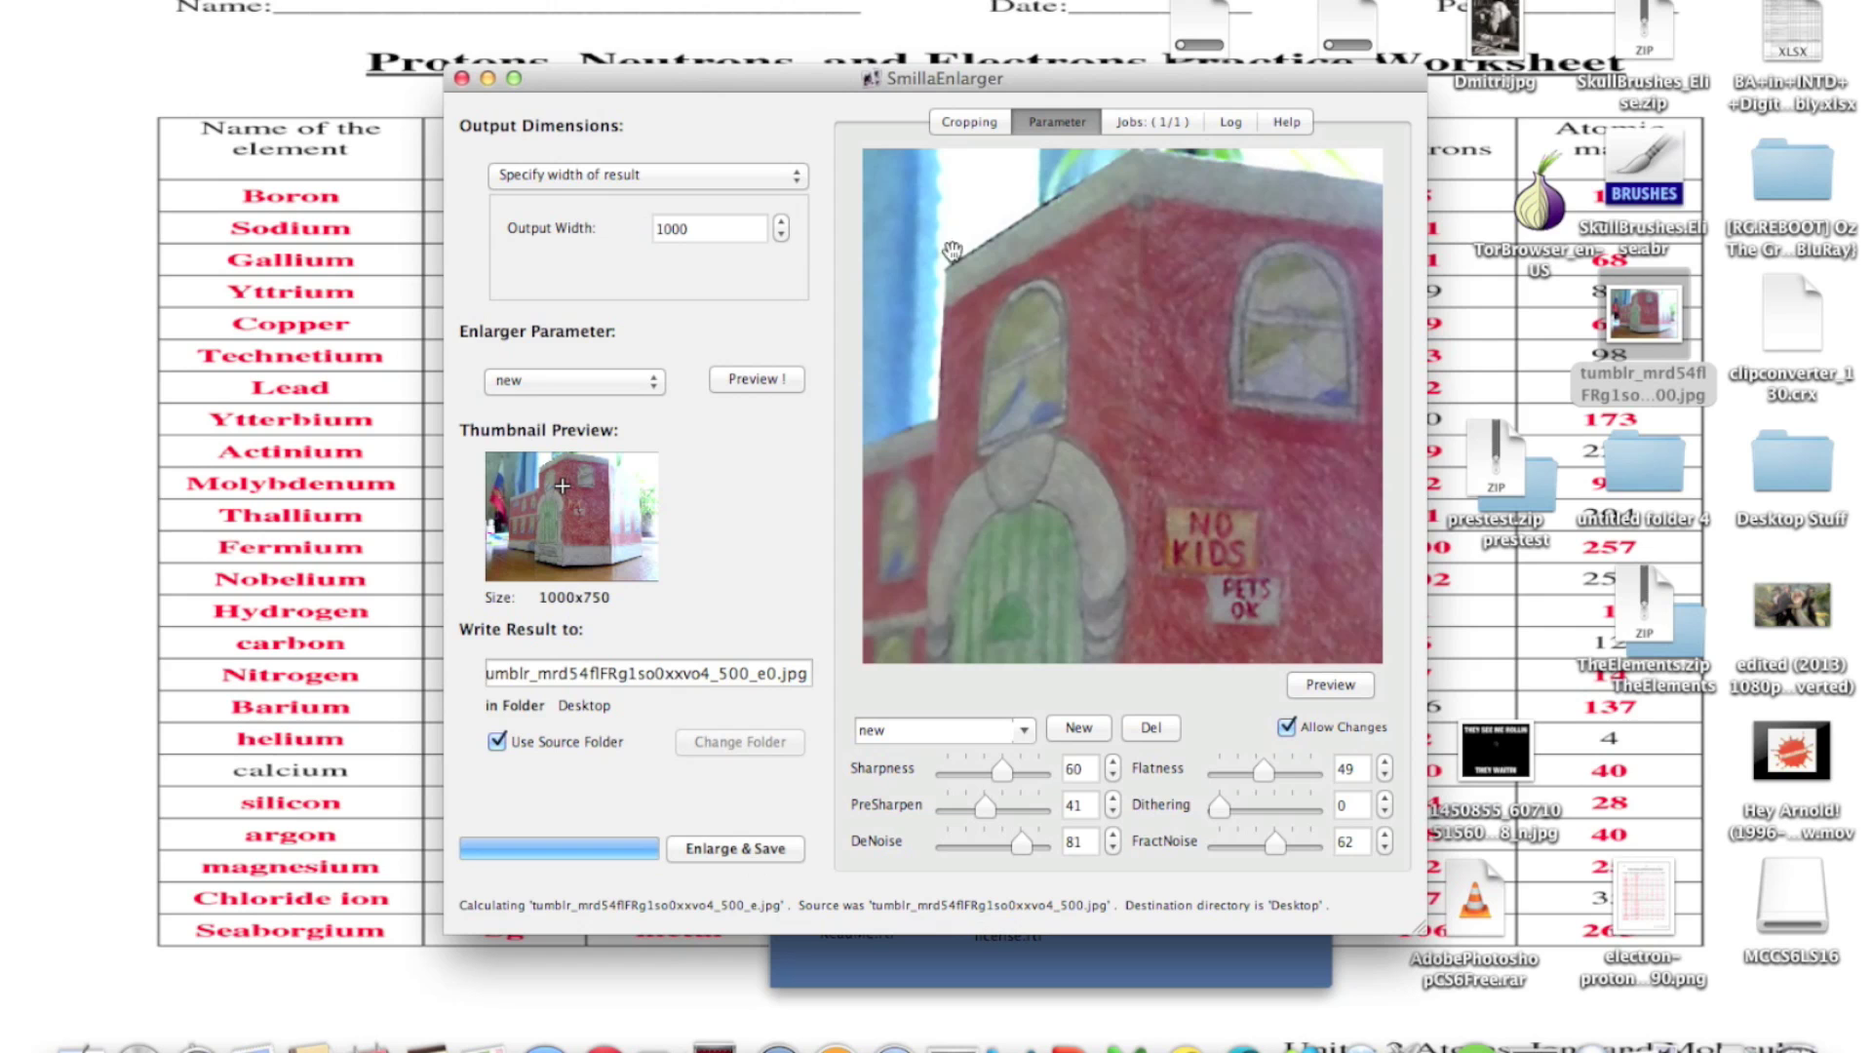
drag(1157, 79, 640, 52)
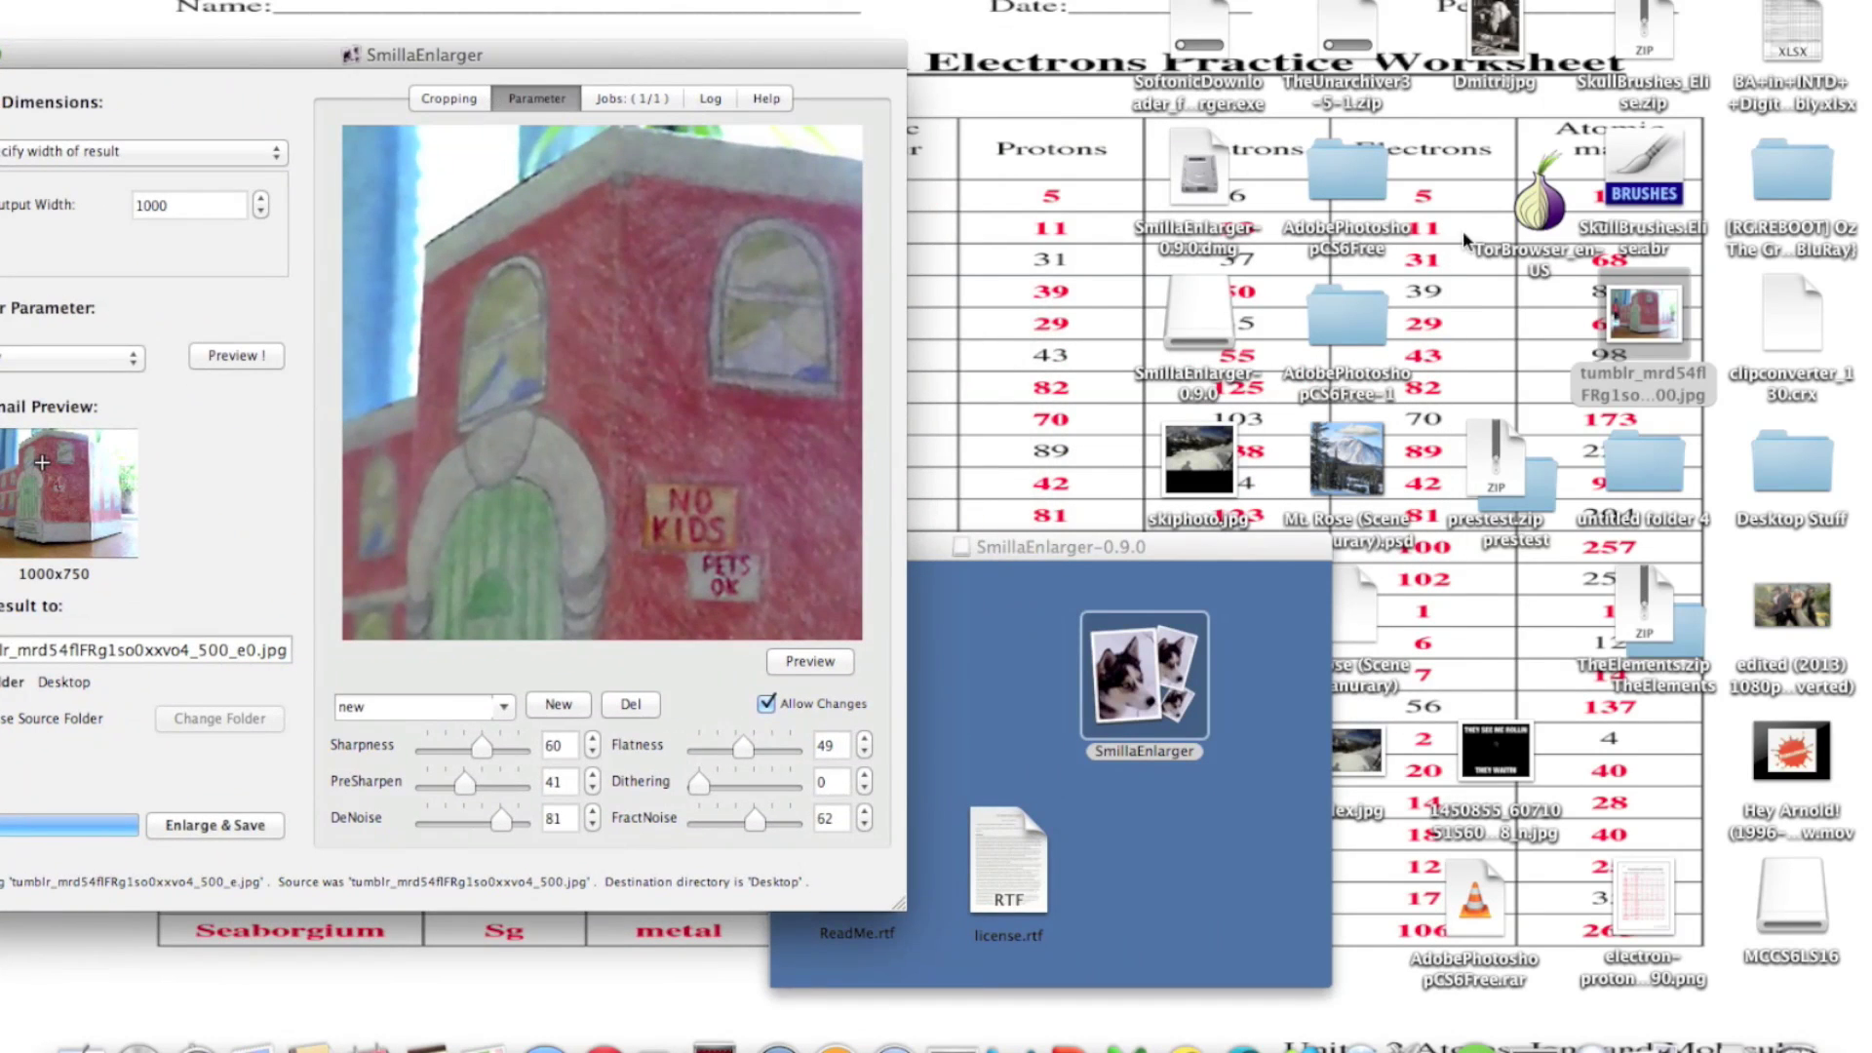
click(1203, 585)
key(super+w)
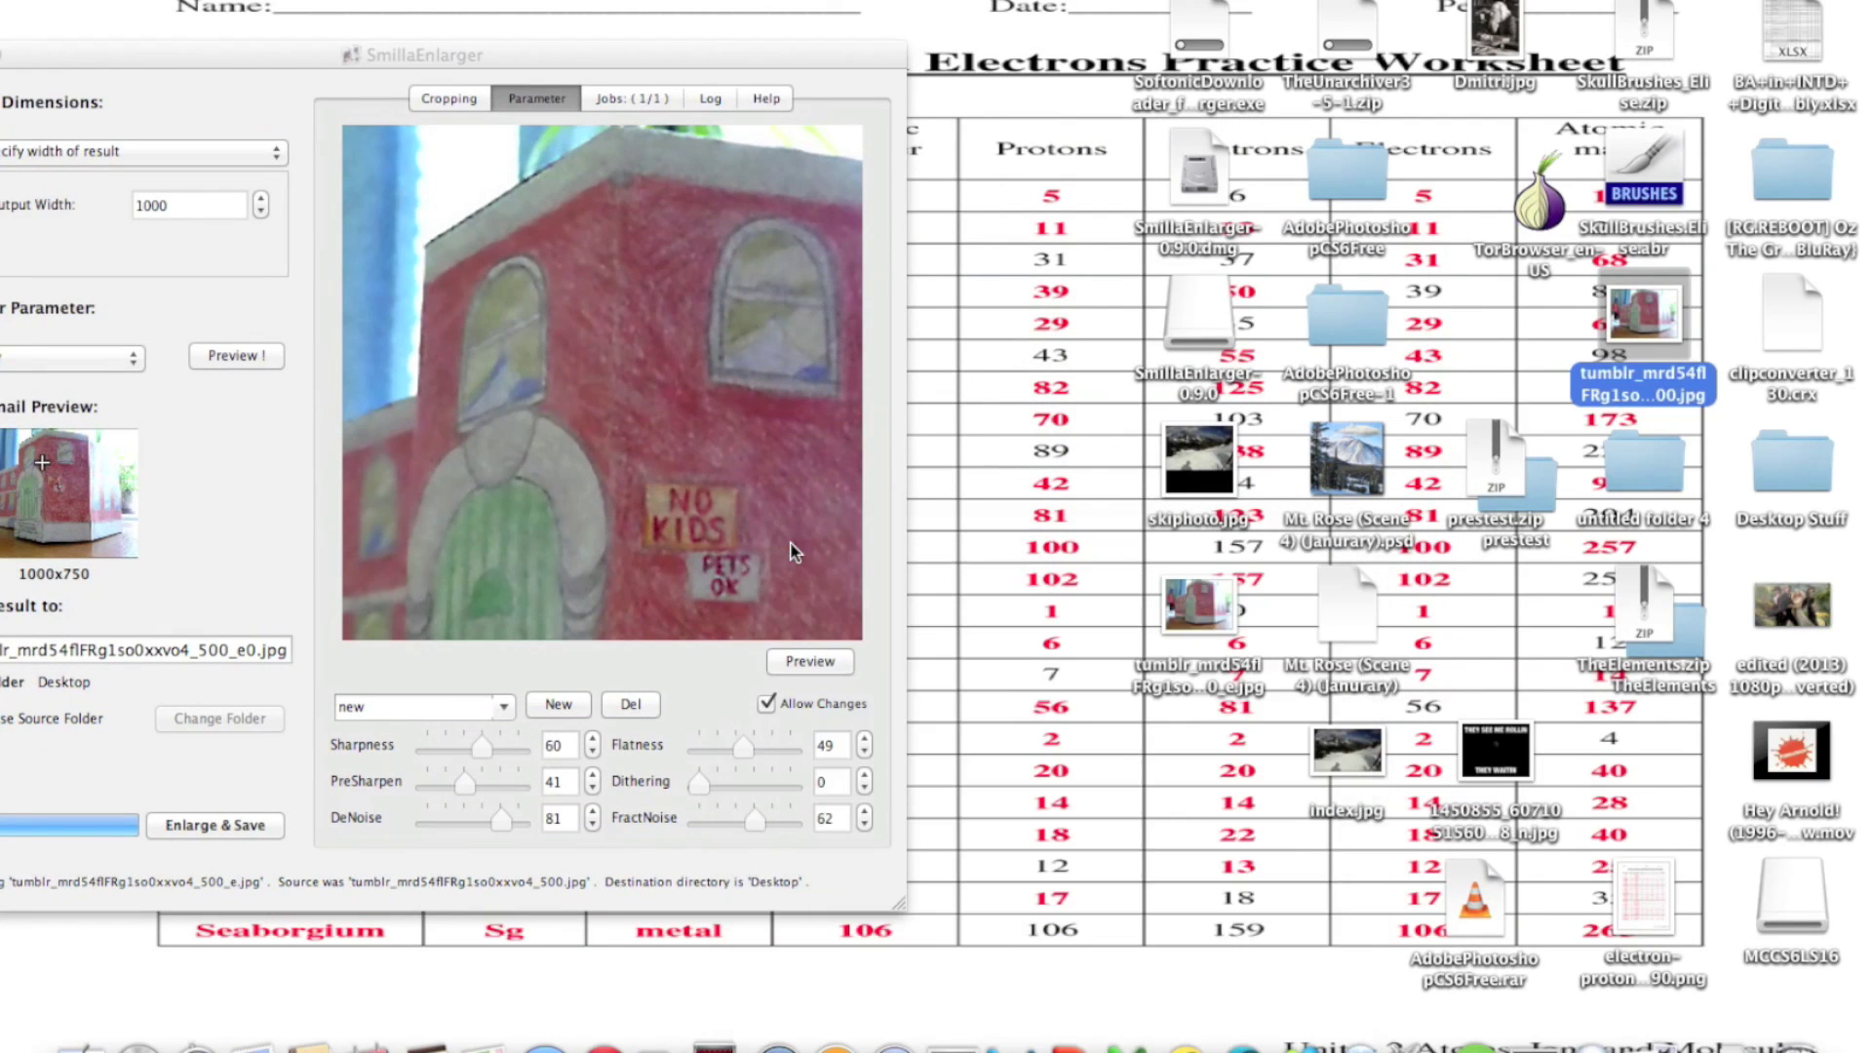
Open the newly saved enlarged building JPEG from the Desktop
click(795, 552)
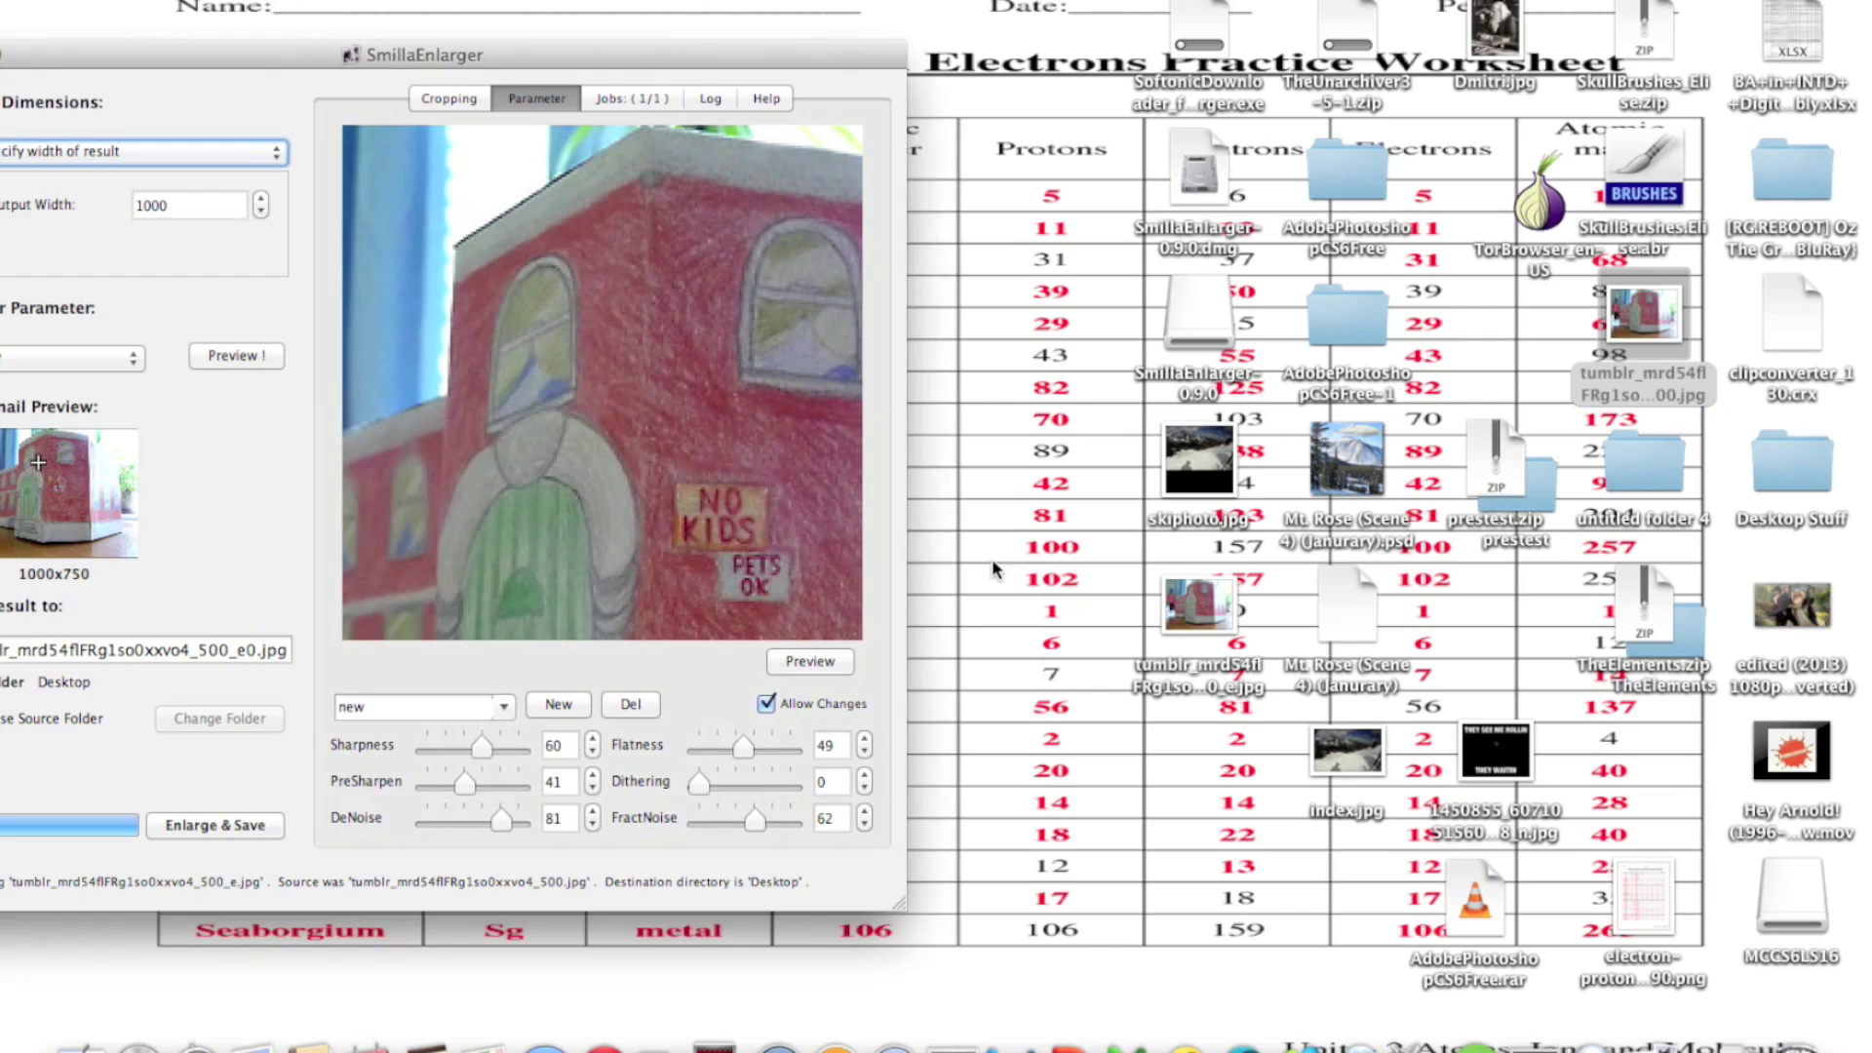
click(1168, 670)
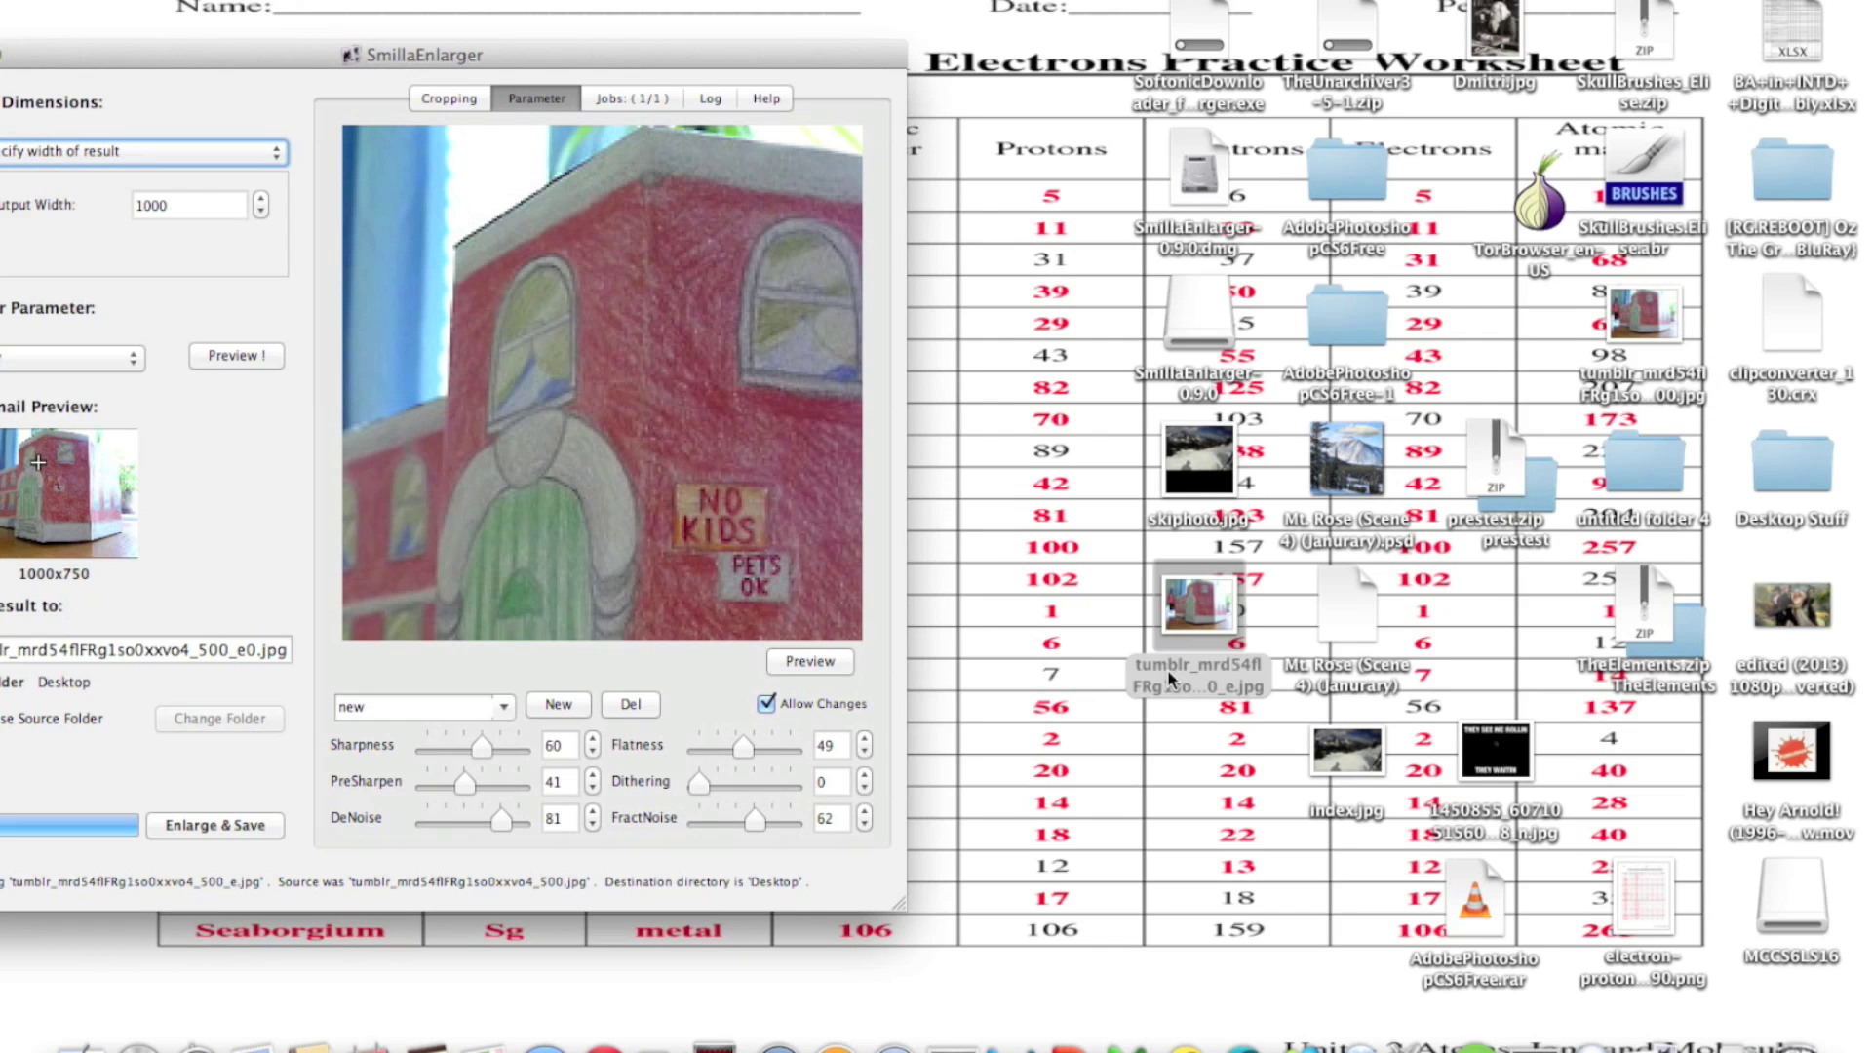
double_click(1167, 669)
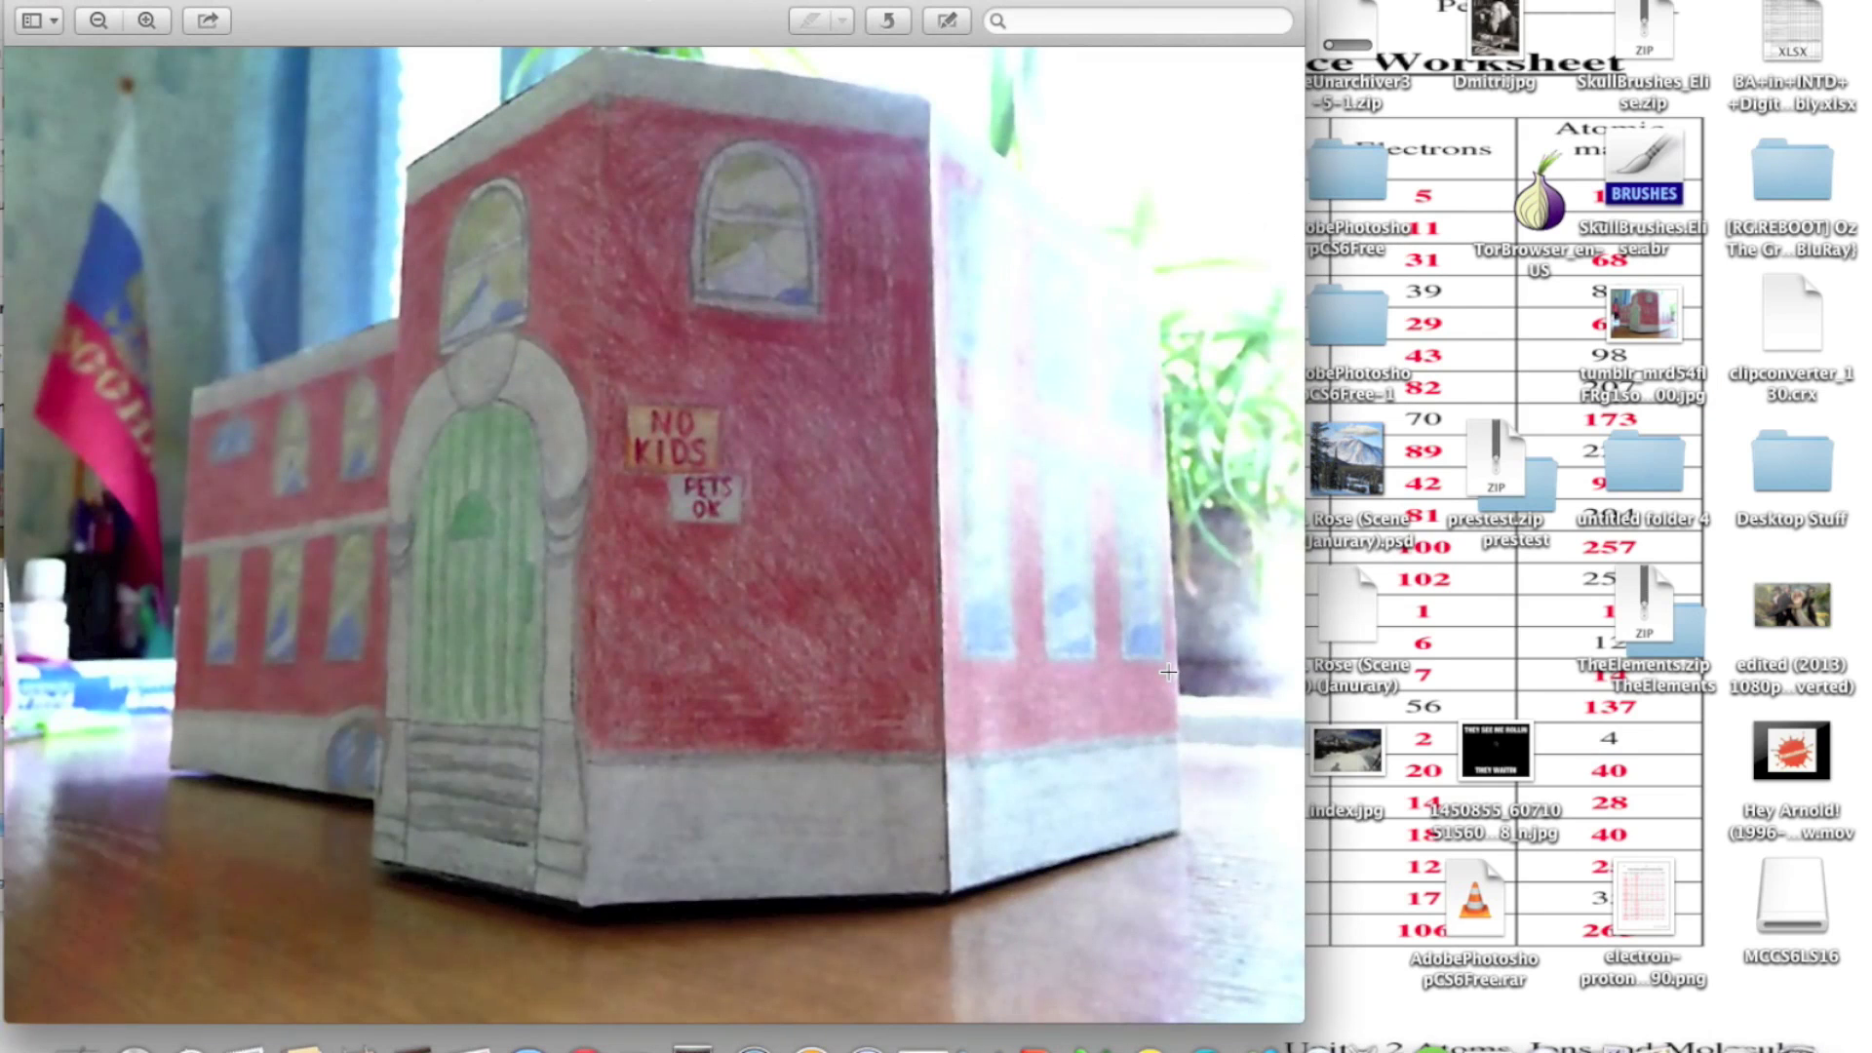
Compare the original building photo with the enlargement, close both, and recentre SmillaEnlarger
double_click(1696, 395)
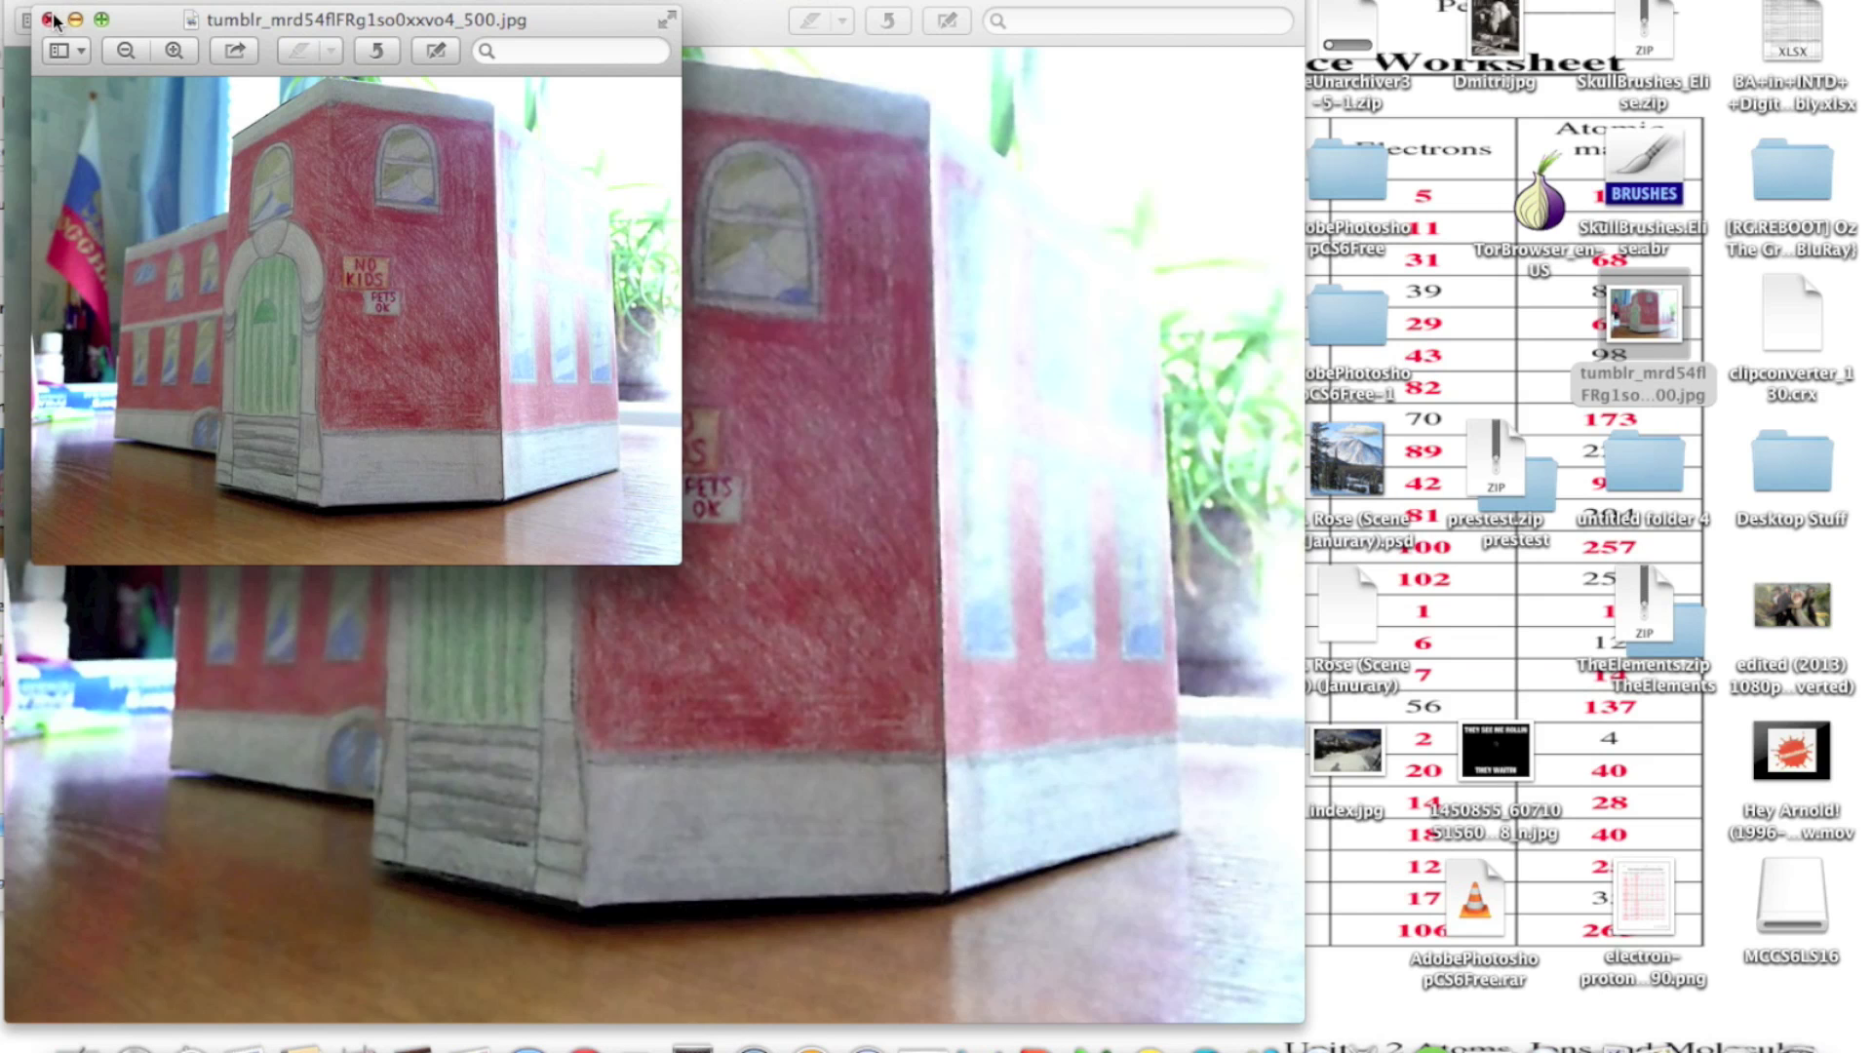
click(101, 20)
click(19, 3)
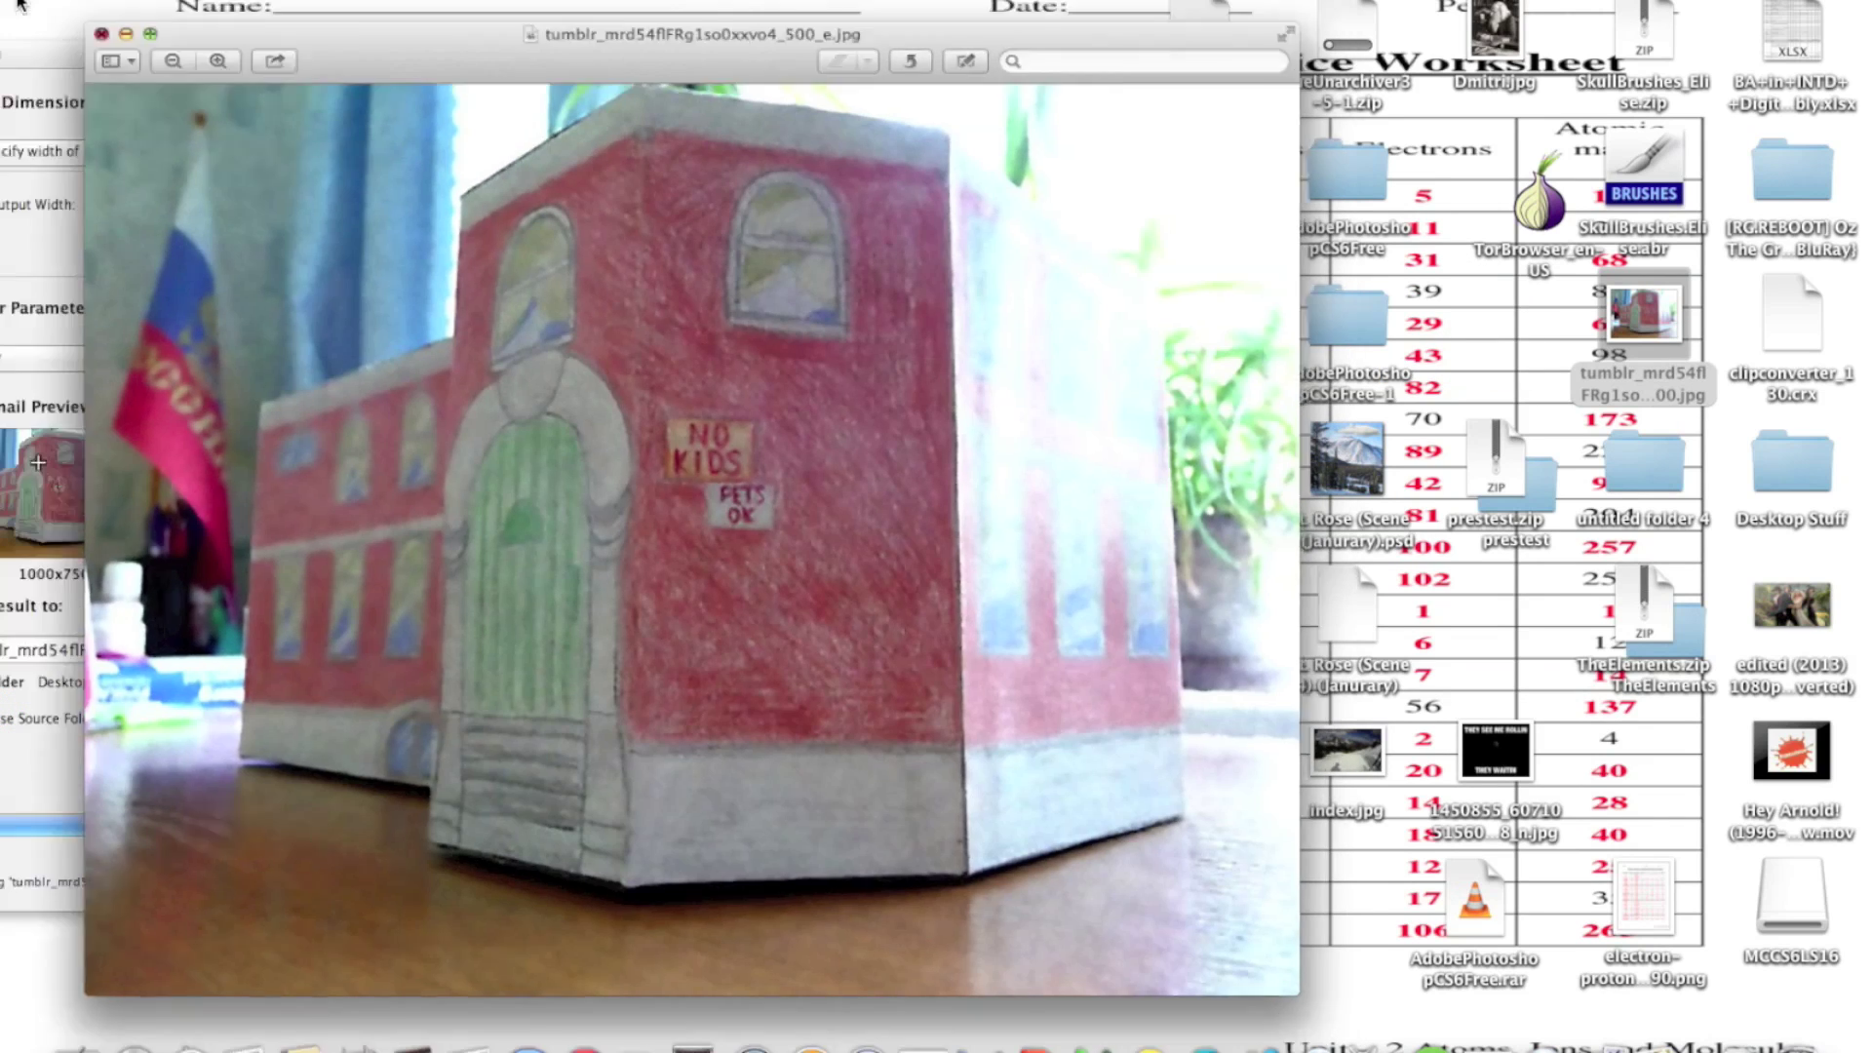
drag(302, 55, 666, 0)
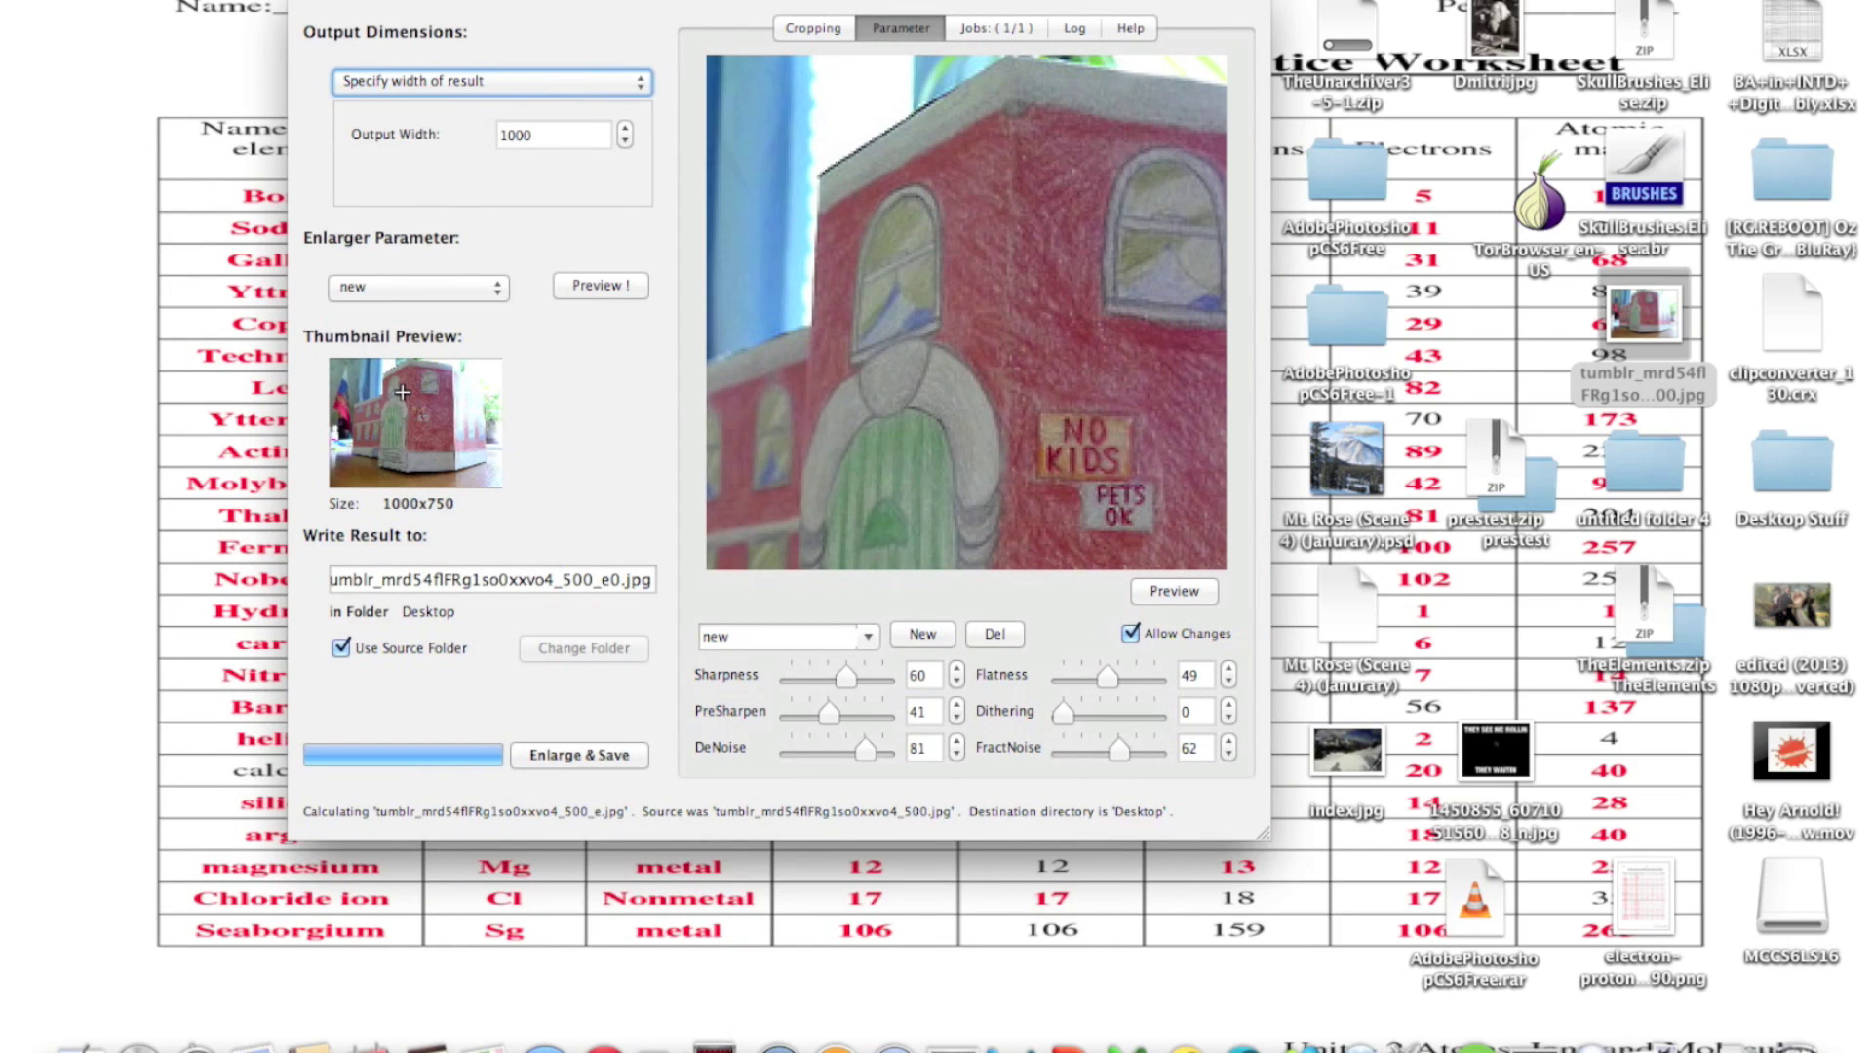